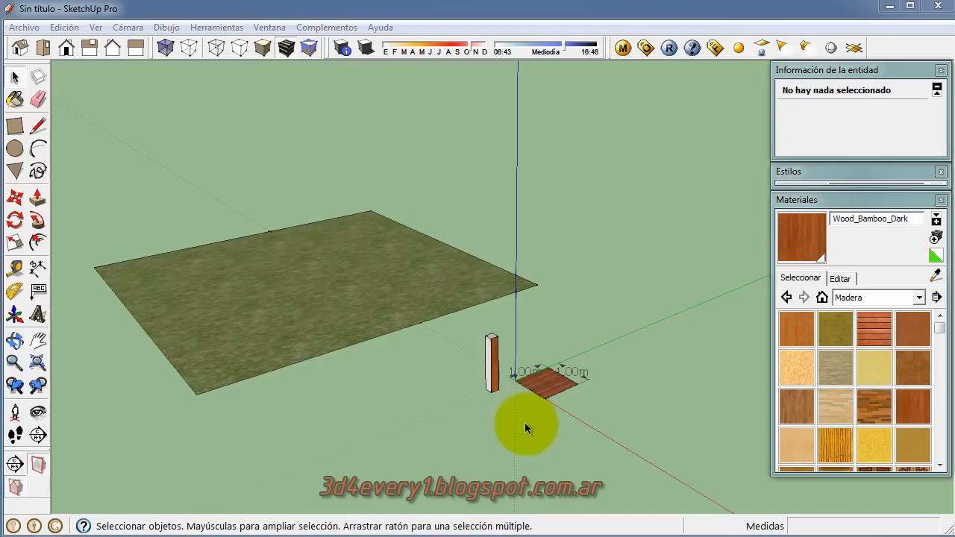
Place a copy of the whole wood-faced post about 0.60 m away from the original
{"action": "middle_click_drag", "start_coordinate": [486, 418], "coordinate": [448, 433]}
{"action": "scroll", "coordinate": [480, 403], "scroll_direction": "up", "scroll_amount": 5}
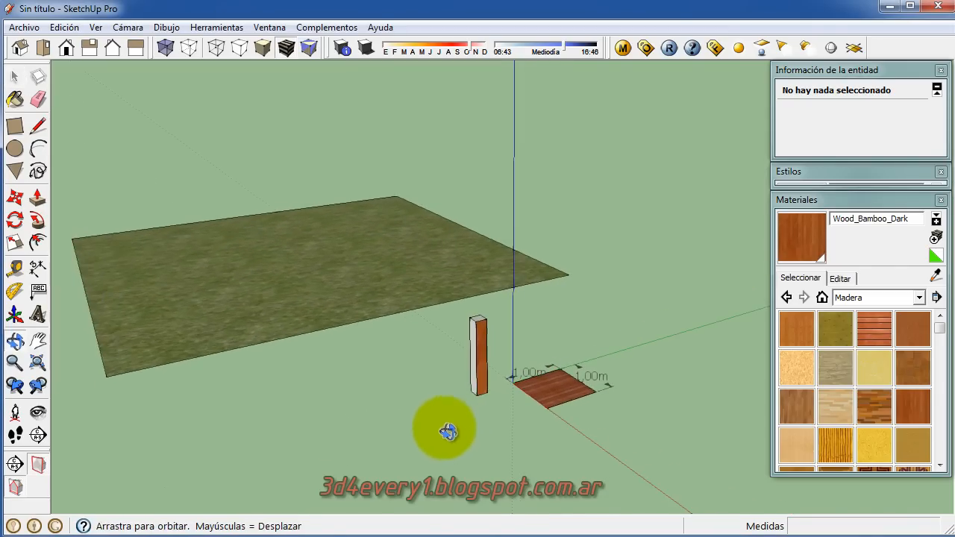
{"action": "scroll", "coordinate": [474, 378], "scroll_direction": "up", "scroll_amount": 3}
{"action": "left_click", "coordinate": [495, 333]}
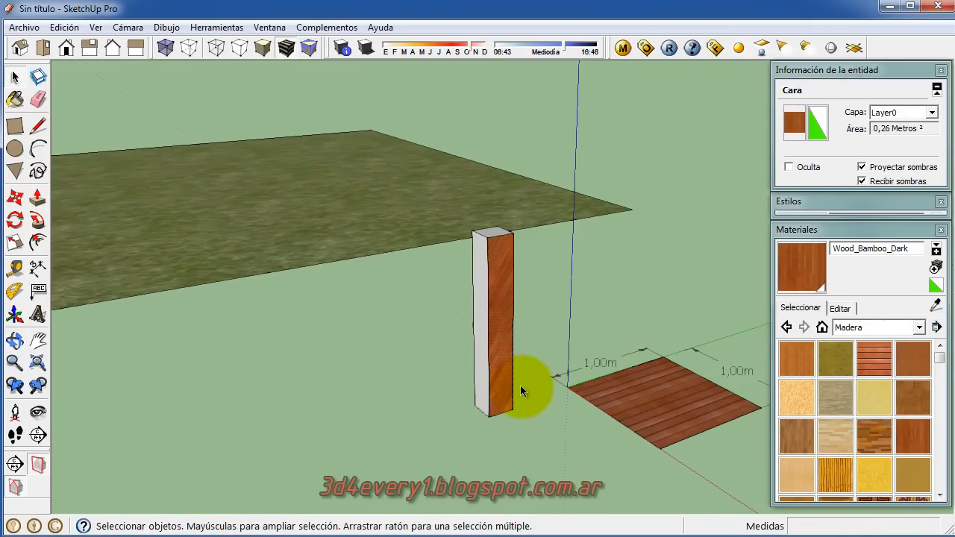
{"action": "scroll", "coordinate": [498, 340], "scroll_direction": "down", "scroll_amount": 2}
{"action": "middle_click_drag", "start_coordinate": [510, 398], "coordinate": [488, 420]}
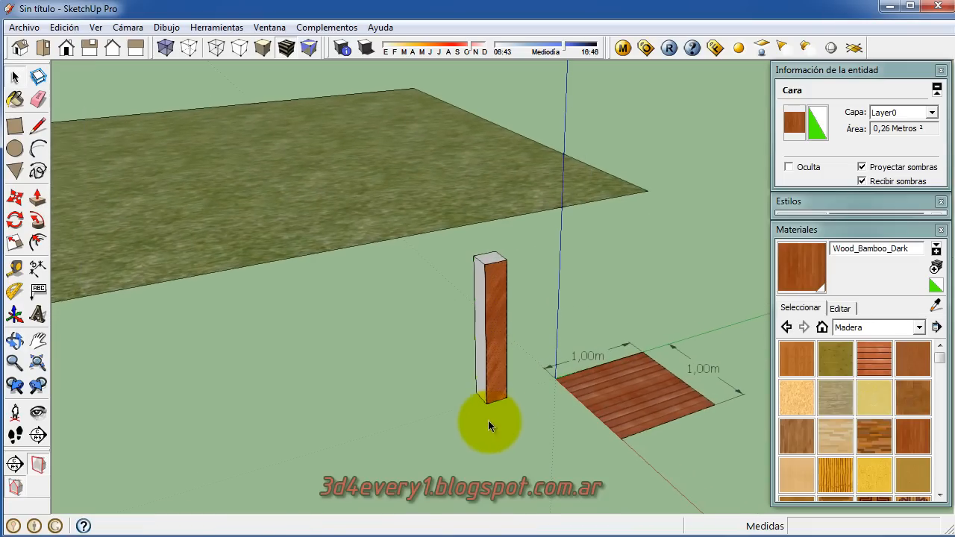
{"action": "triple_click", "coordinate": [496, 375]}
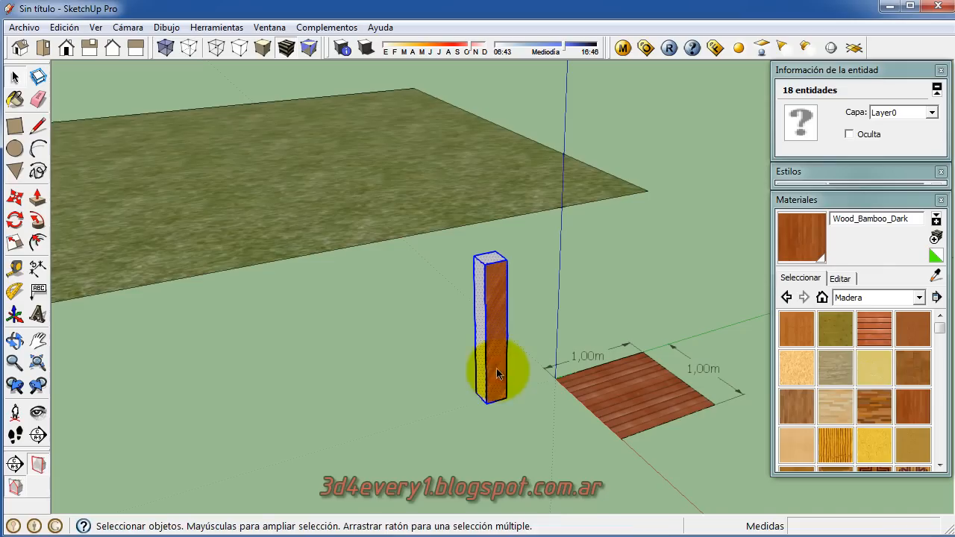
{"action": "key", "text": "m"}
{"action": "left_click", "coordinate": [506, 396]}
{"action": "key", "text": "ctrl"}
{"action": "left_click", "coordinate": [441, 414]}
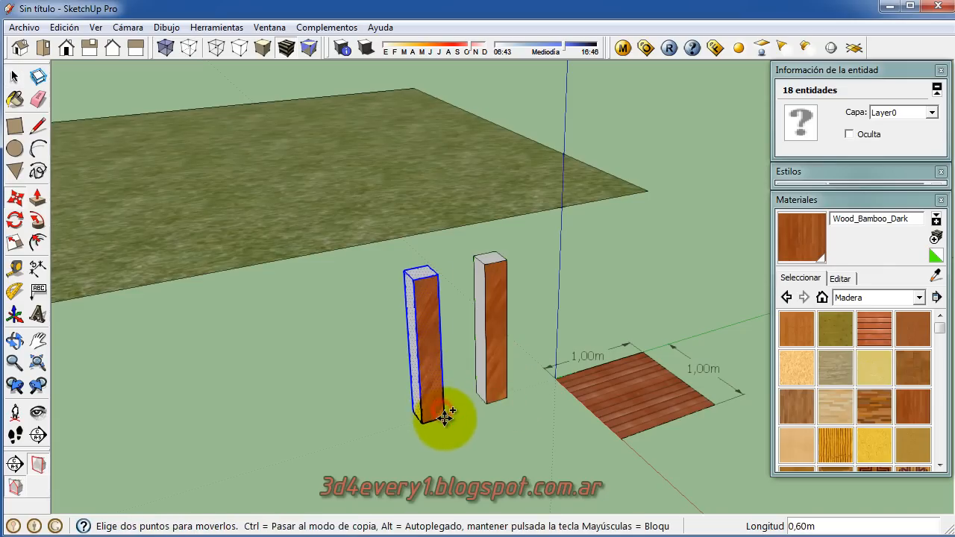
Copy the new post once more farther along the same row and enter a distance of 1
{"action": "left_click", "coordinate": [441, 414]}
{"action": "key", "text": "ctrl"}
{"action": "left_click", "coordinate": [350, 441]}
{"action": "scroll", "coordinate": [418, 415], "scroll_direction": "down", "scroll_amount": 2}
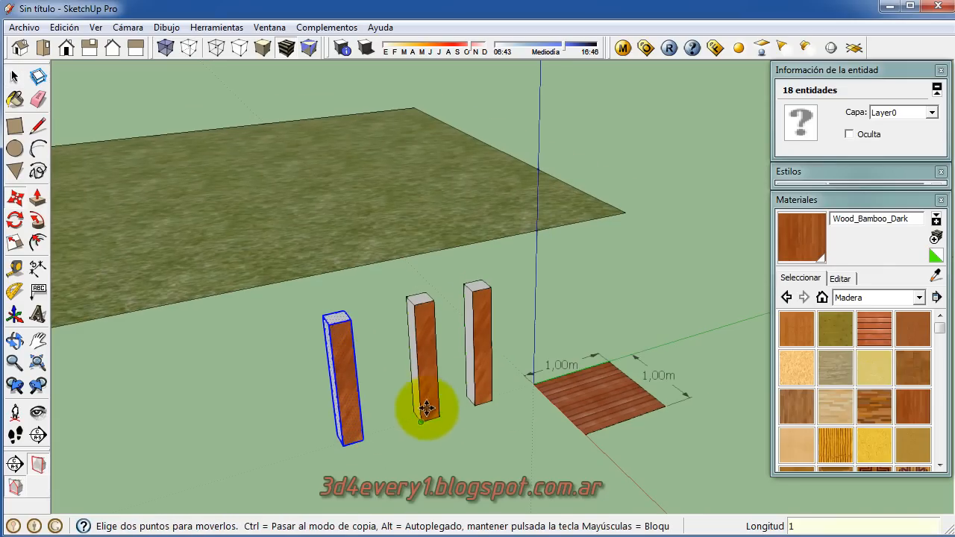
{"action": "type", "text": "1"}
Turn the newest post at the end of the row into a component with the default name and settings
{"action": "right_click", "coordinate": [344, 385]}
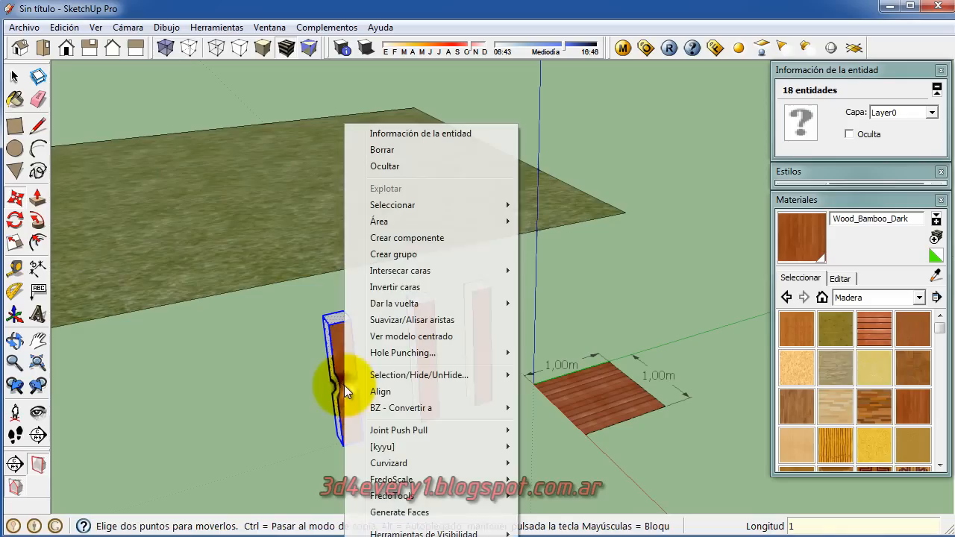
{"action": "left_click", "coordinate": [412, 238]}
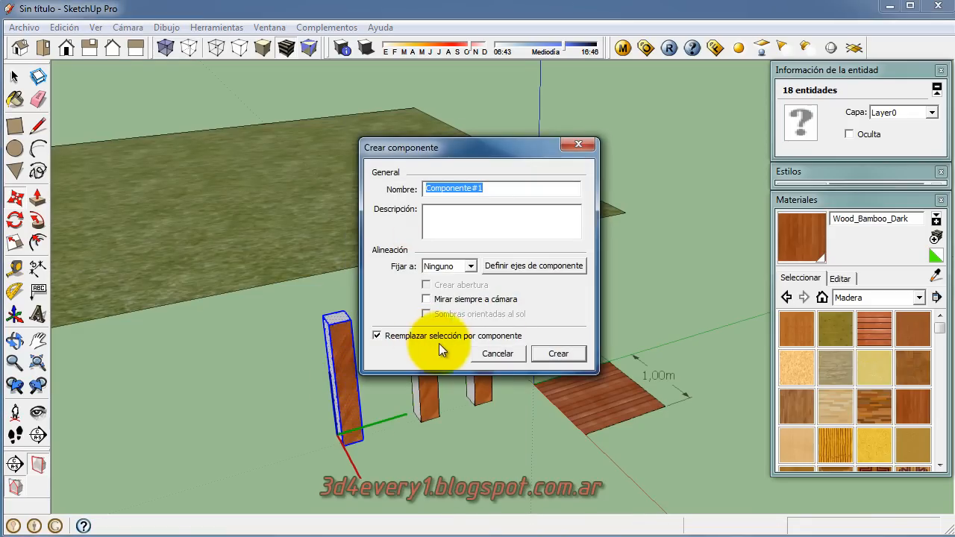
{"action": "left_click", "coordinate": [559, 354]}
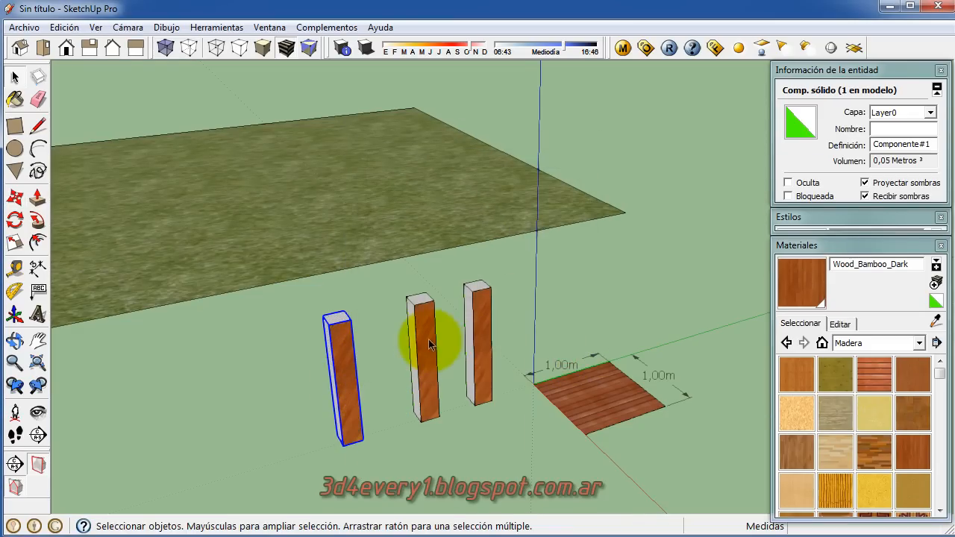
Make a group from all the geometry of the middle post and clear the selection
{"action": "right_click", "coordinate": [424, 340]}
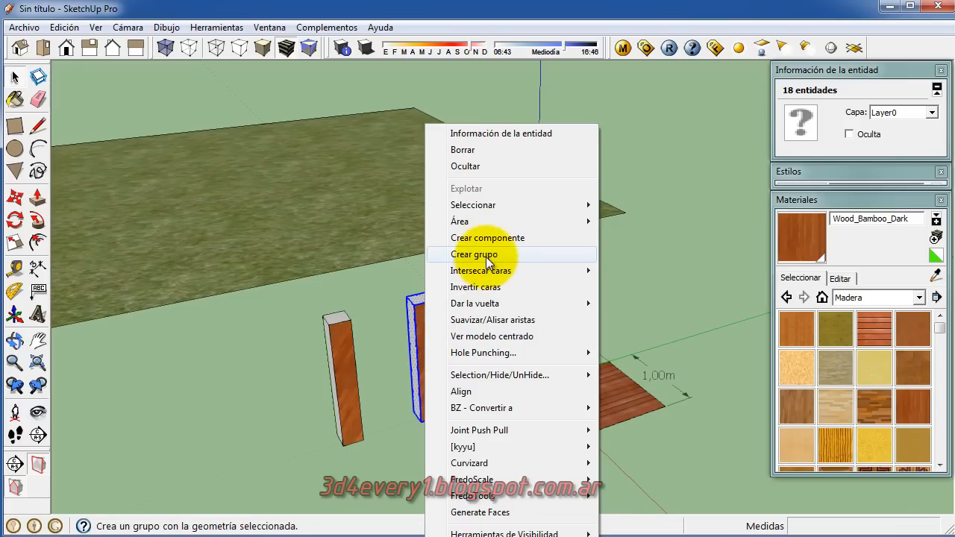
{"action": "left_click", "coordinate": [478, 254]}
{"action": "scroll", "coordinate": [471, 392], "scroll_direction": "down", "scroll_amount": 2}
{"action": "middle_click_drag", "start_coordinate": [473, 390], "coordinate": [465, 417]}
{"action": "left_click", "coordinate": [467, 413]}
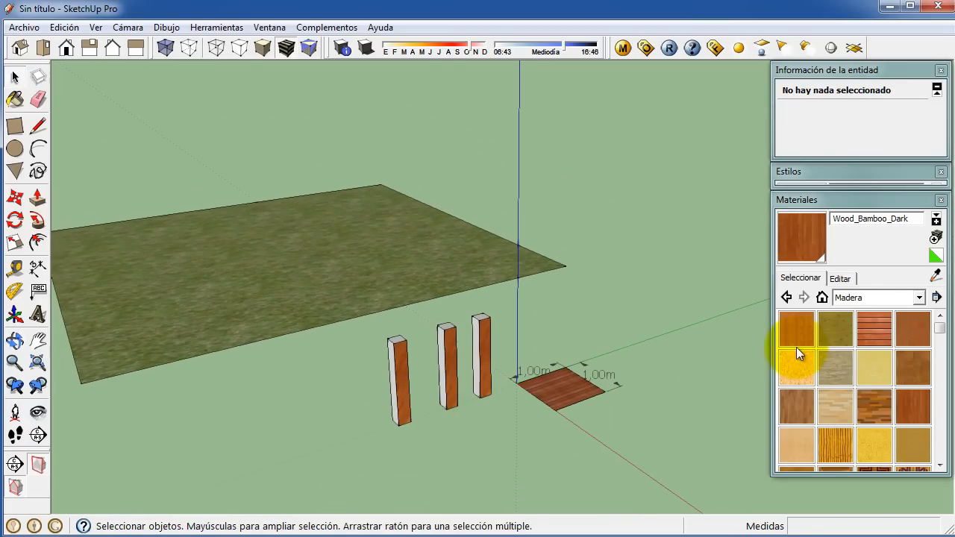
Paint the closed middle post group with Color_004 from the Colores material collection
{"action": "left_click", "coordinate": [840, 279]}
{"action": "left_click", "coordinate": [800, 279]}
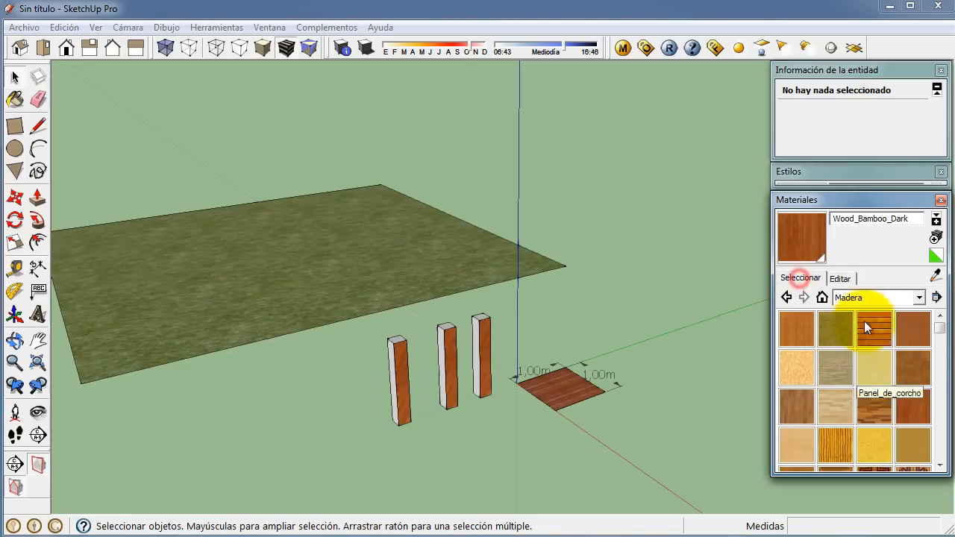
{"action": "left_click", "coordinate": [851, 297]}
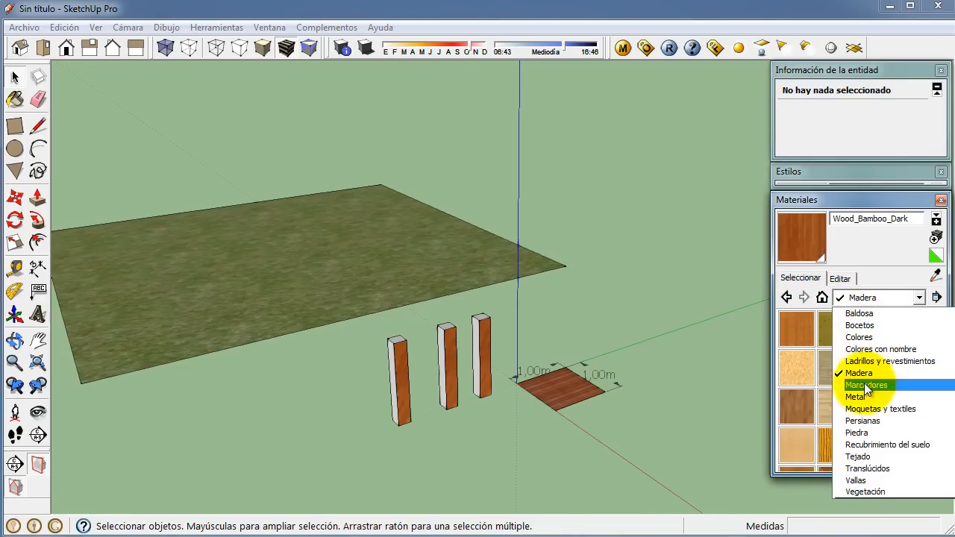
{"action": "left_click", "coordinate": [865, 337]}
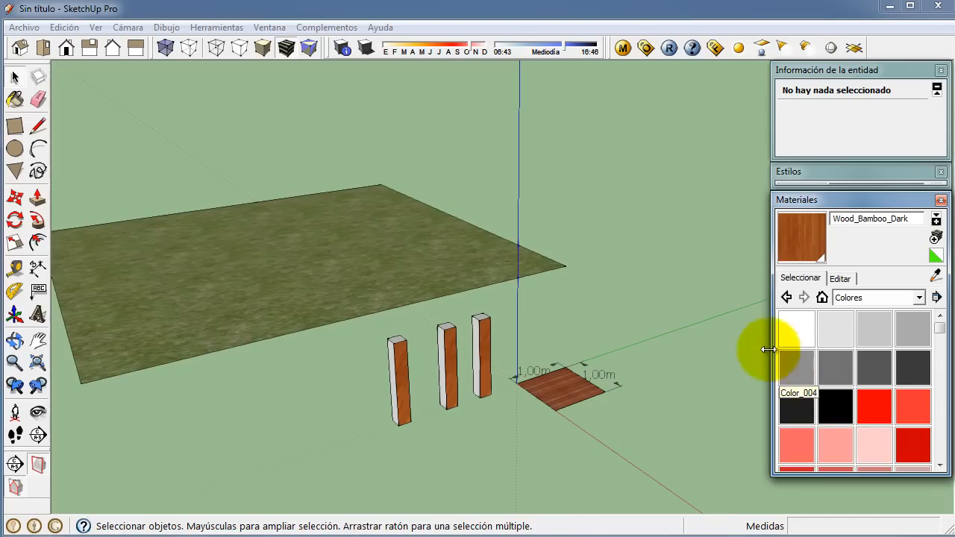
{"action": "left_click", "coordinate": [796, 370]}
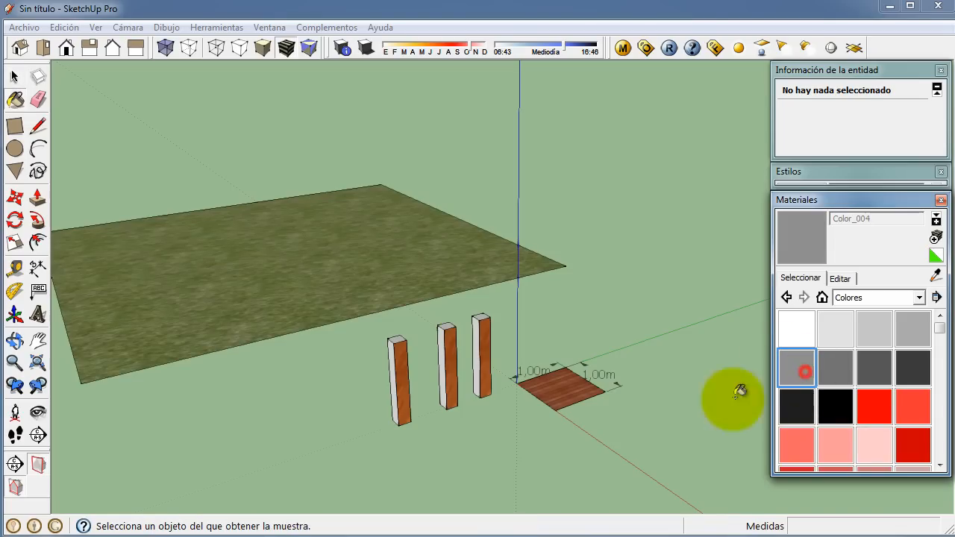
{"action": "left_click", "coordinate": [447, 352]}
{"action": "scroll", "coordinate": [454, 377], "scroll_direction": "up", "scroll_amount": 3}
{"action": "mouse_move", "coordinate": [454, 380]}
{"action": "middle_mouse_down"}
{"action": "mouse_move", "coordinate": [495, 390]}
{"action": "mouse_move", "coordinate": [454, 371]}
{"action": "middle_mouse_up"}
{"action": "scroll", "coordinate": [454, 371], "scroll_direction": "up", "scroll_amount": 2}
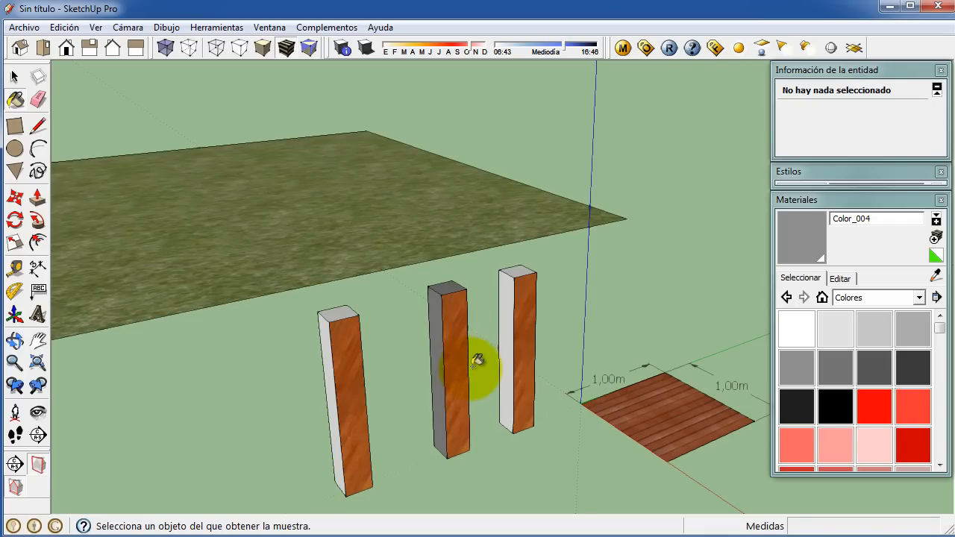
Select the middle post group and check its type and assigned paint in the entity information
{"action": "scroll", "coordinate": [473, 359], "scroll_direction": "down", "scroll_amount": 2}
{"action": "middle_click_drag", "start_coordinate": [458, 383], "coordinate": [455, 395]}
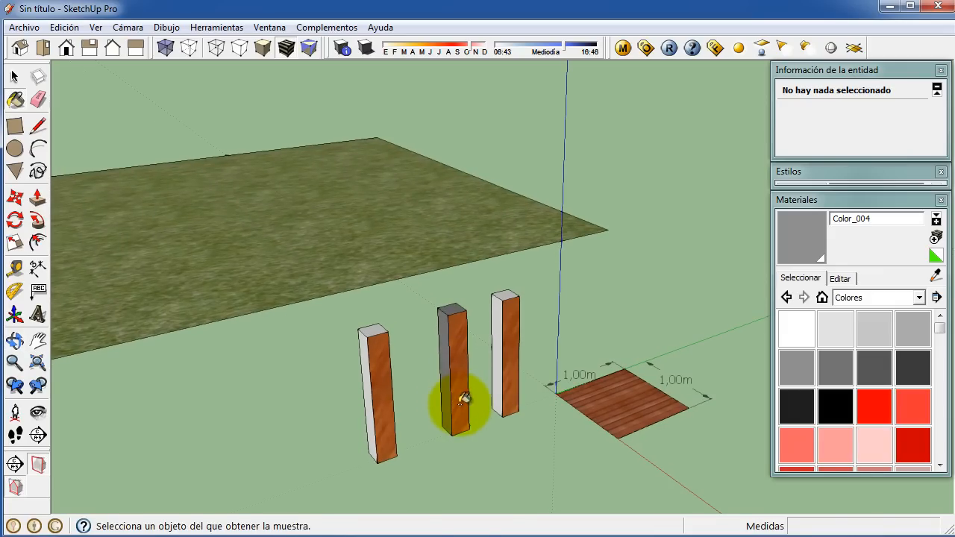
{"action": "key", "text": "space"}
{"action": "left_click", "coordinate": [459, 402]}
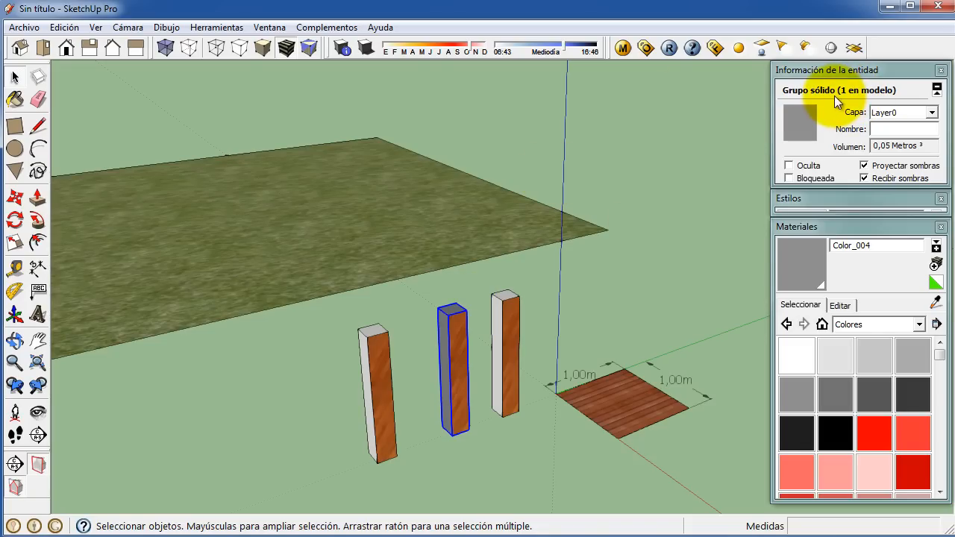
Open the middle post group for editing and compare the material of its wood face with that of its grey side face
{"action": "double_click", "coordinate": [463, 350]}
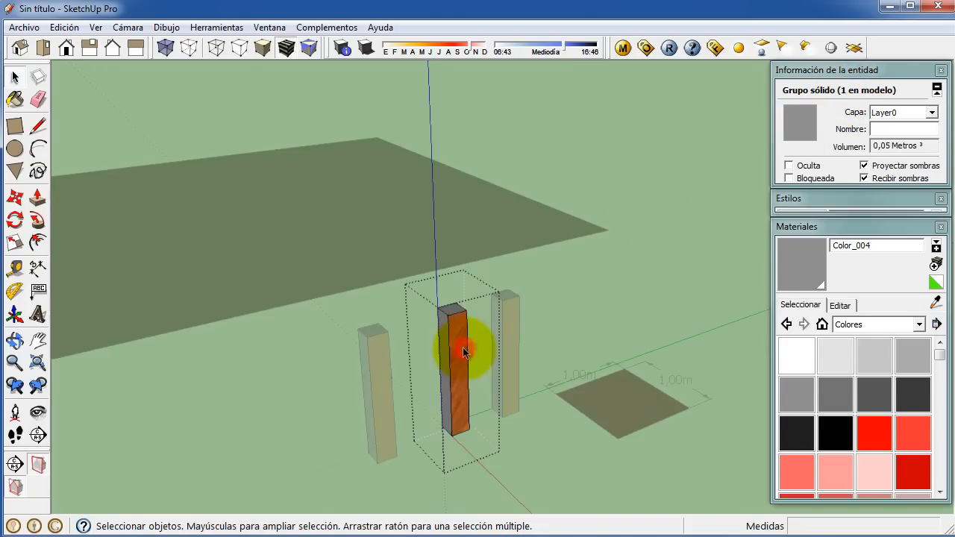
{"action": "left_click", "coordinate": [457, 326]}
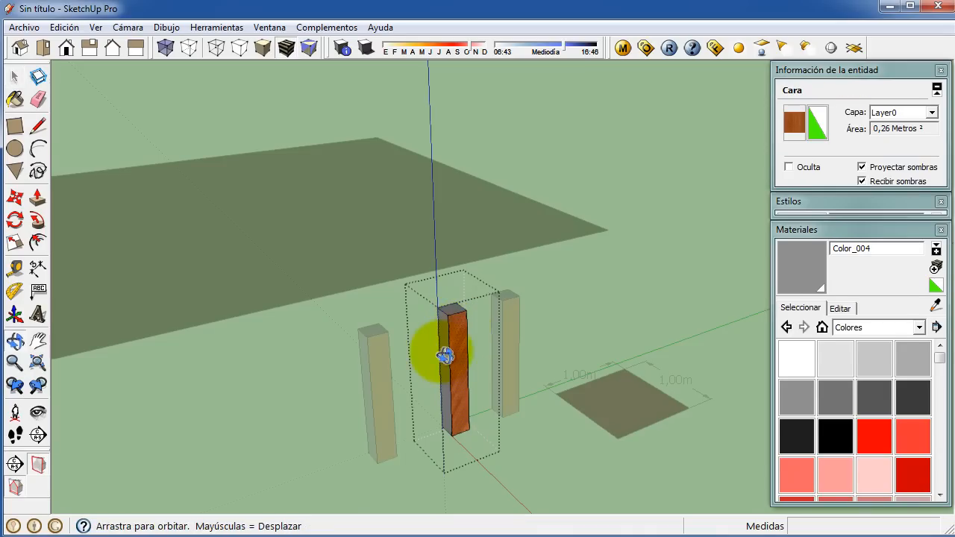
{"action": "middle_click_drag", "start_coordinate": [426, 351], "coordinate": [470, 350]}
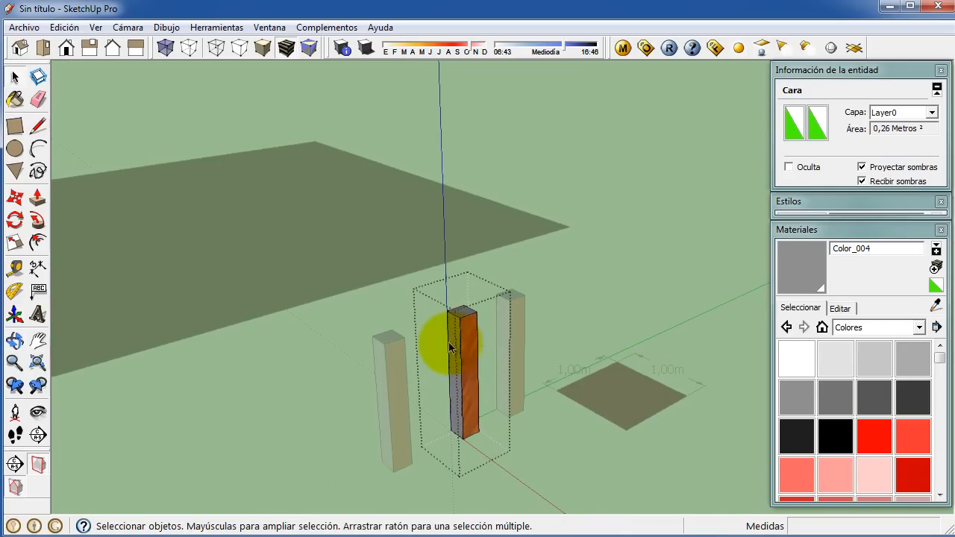
{"action": "scroll", "coordinate": [450, 345], "scroll_direction": "up", "scroll_amount": 2}
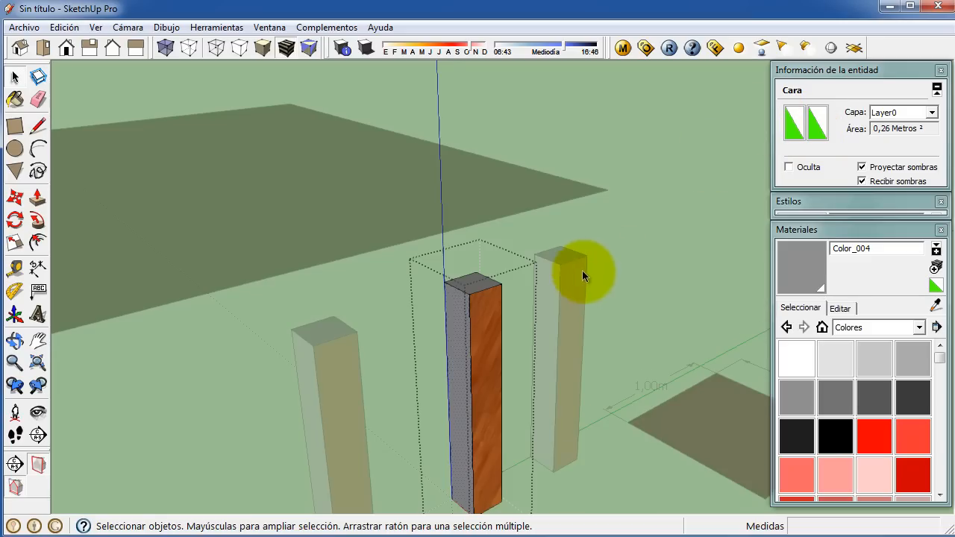
{"action": "scroll", "coordinate": [567, 298], "scroll_direction": "down", "scroll_amount": 2}
{"action": "middle_click_drag", "start_coordinate": [532, 334], "coordinate": [458, 328]}
{"action": "scroll", "coordinate": [464, 314], "scroll_direction": "up", "scroll_amount": 2}
{"action": "scroll", "coordinate": [465, 299], "scroll_direction": "down", "scroll_amount": 2}
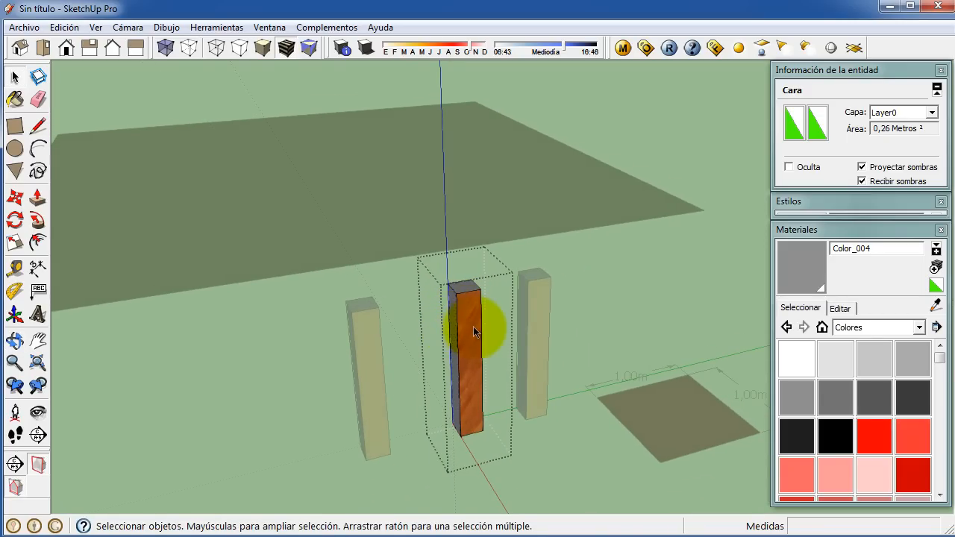
{"action": "middle_click_drag", "start_coordinate": [473, 326], "coordinate": [456, 302]}
{"action": "scroll", "coordinate": [457, 302], "scroll_direction": "up", "scroll_amount": 2}
{"action": "scroll", "coordinate": [456, 301], "scroll_direction": "down", "scroll_amount": 2}
{"action": "mouse_move", "coordinate": [465, 335]}
{"action": "middle_mouse_down"}
{"action": "mouse_move", "coordinate": [476, 375]}
{"action": "mouse_move", "coordinate": [467, 336]}
{"action": "mouse_move", "coordinate": [458, 351]}
{"action": "mouse_move", "coordinate": [484, 351]}
{"action": "mouse_move", "coordinate": [455, 351]}
{"action": "middle_mouse_up"}
{"action": "scroll", "coordinate": [467, 348], "scroll_direction": "up", "scroll_amount": 1}
{"action": "scroll", "coordinate": [467, 354], "scroll_direction": "up", "scroll_amount": 1}
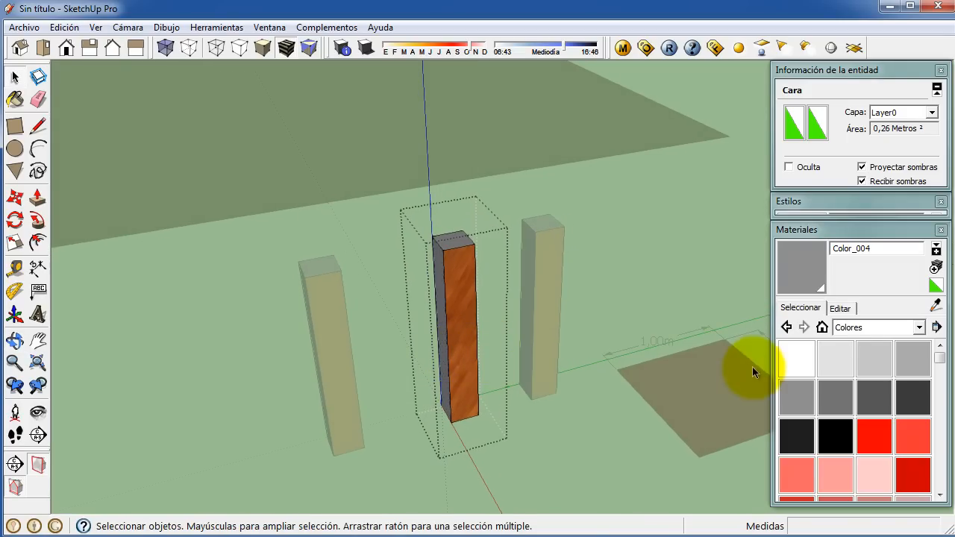
Paint three individual faces inside the open post group, including its top, with Color_A01
{"action": "left_click", "coordinate": [874, 437]}
{"action": "middle_click_drag", "start_coordinate": [473, 315], "coordinate": [464, 297]}
{"action": "left_click", "coordinate": [464, 297]}
{"action": "left_click", "coordinate": [479, 243]}
{"action": "left_click", "coordinate": [489, 279]}
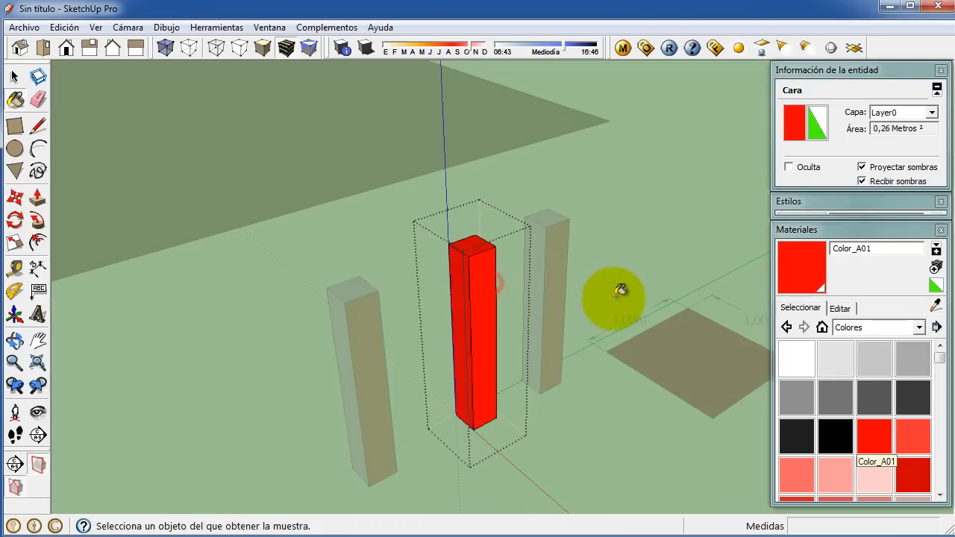
{"action": "middle_click_drag", "start_coordinate": [542, 384], "coordinate": [413, 326]}
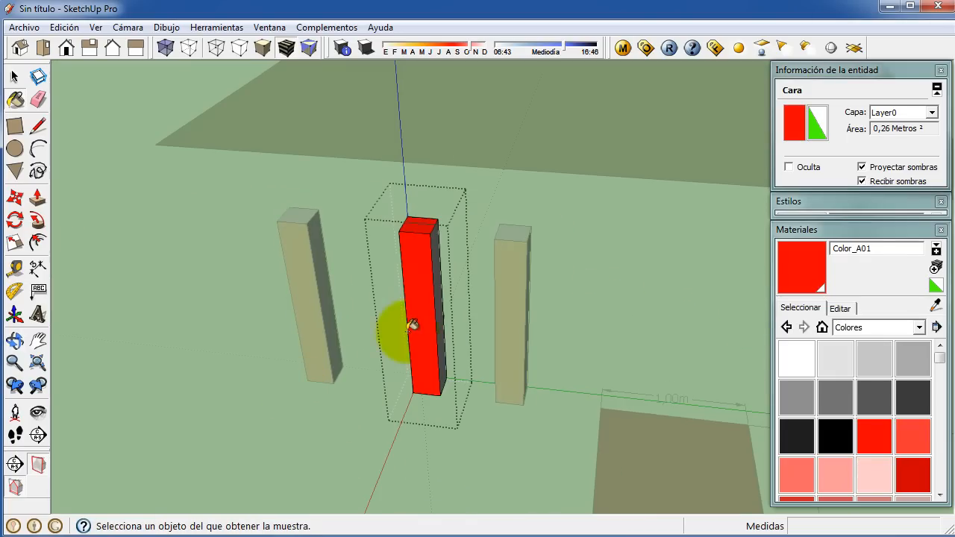
Select all the geometry inside the open group and paint the whole selection with Color_A01
{"action": "key", "text": "space"}
{"action": "triple_click", "coordinate": [420, 274]}
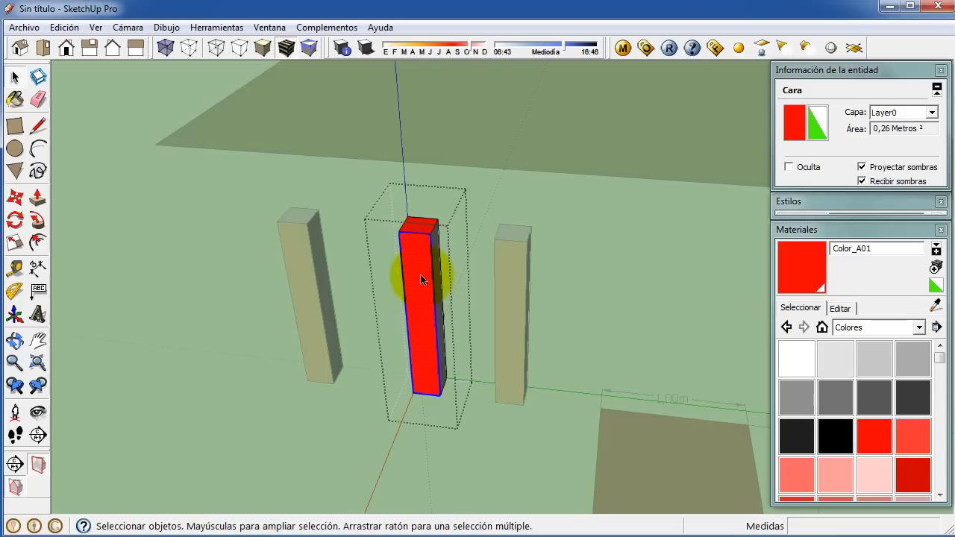
{"action": "left_click", "coordinate": [868, 394]}
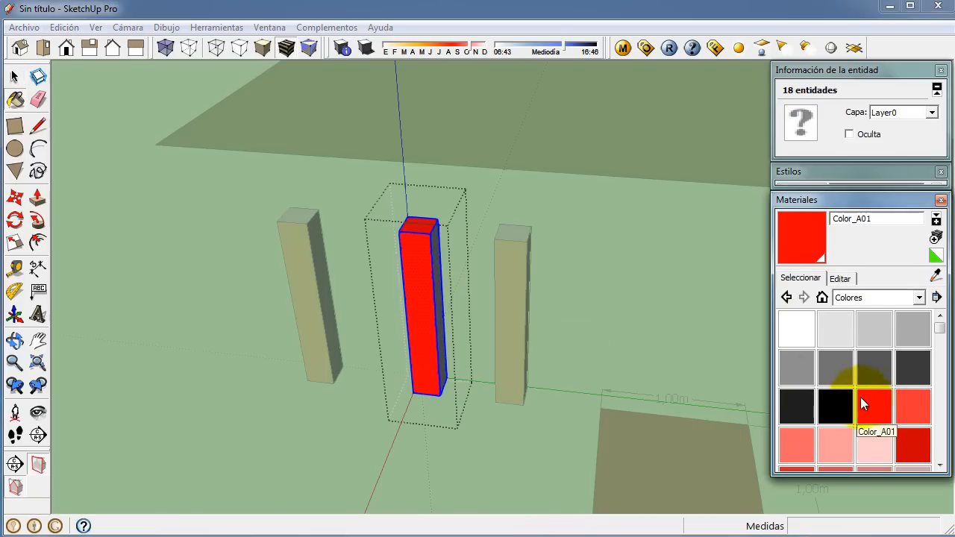
{"action": "left_click", "coordinate": [431, 278]}
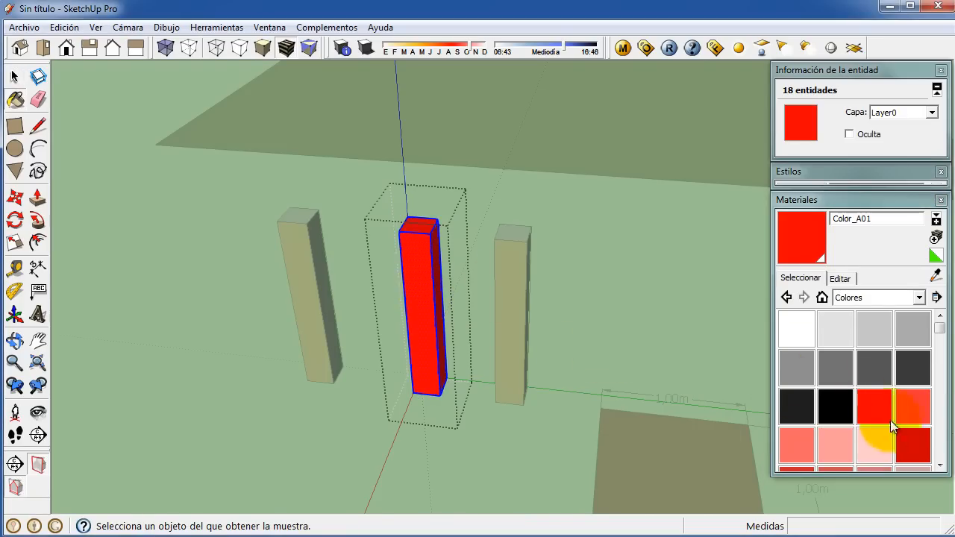
Repaint the post's entire selected geometry with Color_008
{"action": "left_click", "coordinate": [797, 407]}
{"action": "left_click", "coordinate": [425, 279]}
{"action": "mouse_move", "coordinate": [448, 346]}
{"action": "middle_mouse_down"}
{"action": "mouse_move", "coordinate": [584, 335]}
{"action": "mouse_move", "coordinate": [592, 150]}
{"action": "mouse_move", "coordinate": [537, 200]}
{"action": "mouse_move", "coordinate": [696, 407]}
{"action": "mouse_move", "coordinate": [579, 348]}
{"action": "mouse_move", "coordinate": [539, 363]}
{"action": "mouse_move", "coordinate": [514, 352]}
{"action": "mouse_move", "coordinate": [521, 342]}
{"action": "middle_mouse_up"}
{"action": "scroll", "coordinate": [522, 341], "scroll_direction": "up", "scroll_amount": 3}
{"action": "mouse_move", "coordinate": [528, 378]}
{"action": "middle_mouse_down"}
{"action": "mouse_move", "coordinate": [514, 347]}
{"action": "mouse_move", "coordinate": [589, 376]}
{"action": "middle_mouse_up"}
{"action": "scroll", "coordinate": [515, 348], "scroll_direction": "up", "scroll_amount": 3}
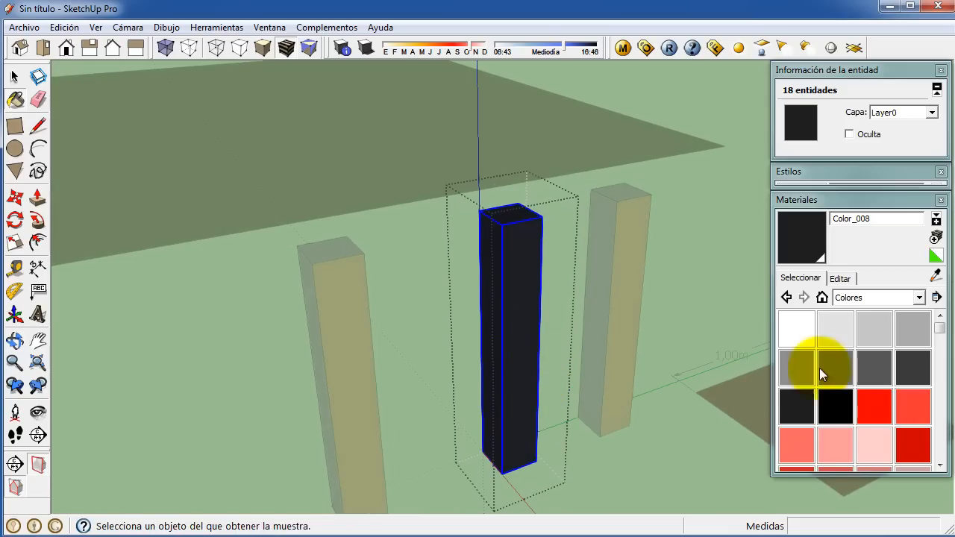
Repaint all the selected post geometry with Color_001 and close the group
{"action": "left_click", "coordinate": [834, 328]}
{"action": "left_click", "coordinate": [536, 302]}
{"action": "scroll", "coordinate": [524, 364], "scroll_direction": "down", "scroll_amount": 3}
{"action": "mouse_move", "coordinate": [525, 379]}
{"action": "middle_mouse_down"}
{"action": "mouse_move", "coordinate": [686, 409]}
{"action": "mouse_move", "coordinate": [547, 388]}
{"action": "middle_mouse_up"}
{"action": "key", "text": "space"}
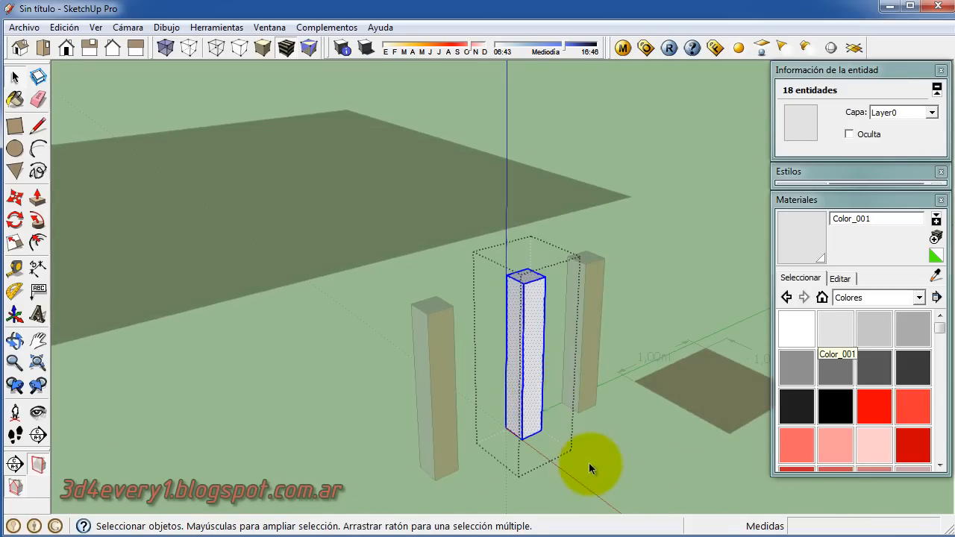
{"action": "left_click", "coordinate": [614, 464]}
Reset the middle post group's own material to the default (Predeterminada)
{"action": "left_click", "coordinate": [532, 361]}
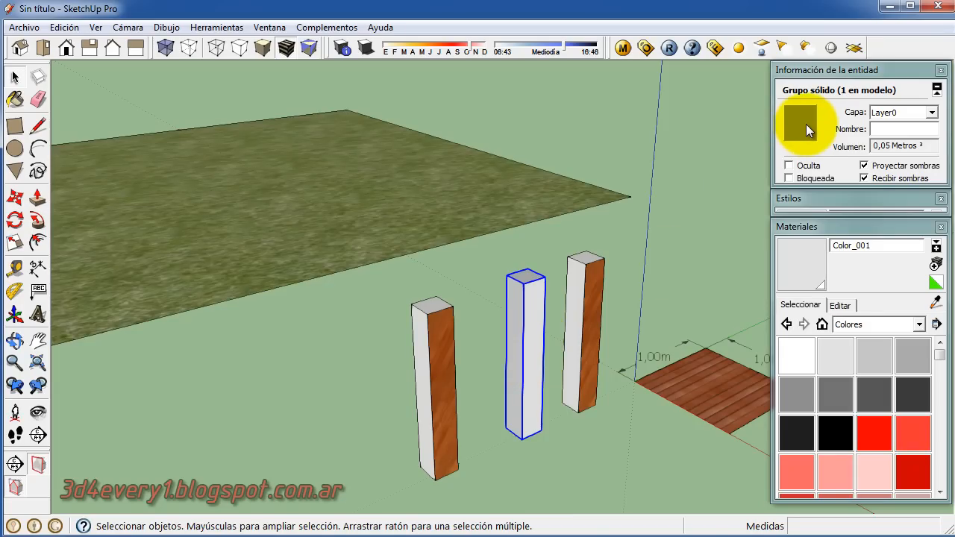
{"action": "middle_click_drag", "start_coordinate": [538, 298], "coordinate": [460, 275]}
{"action": "left_click", "coordinate": [470, 259]}
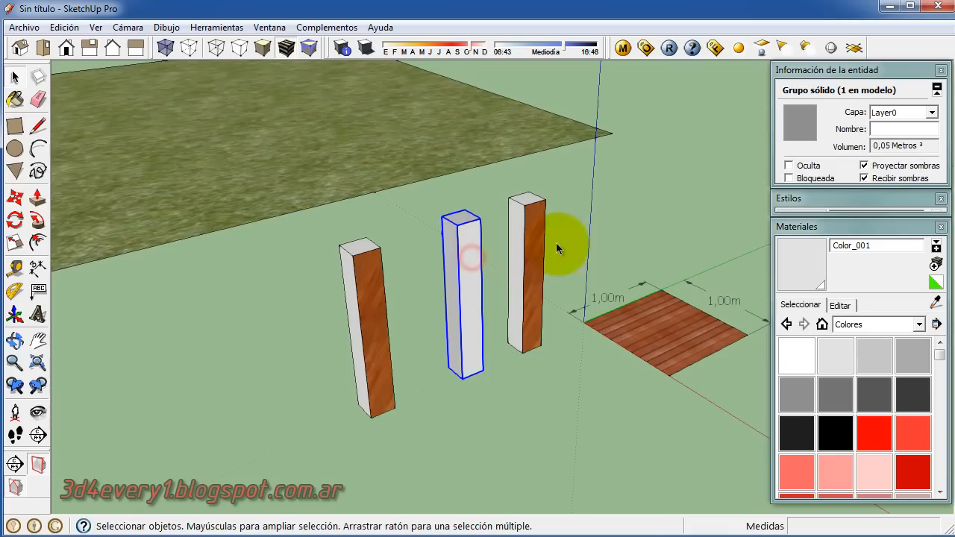
{"action": "left_click", "coordinate": [798, 122]}
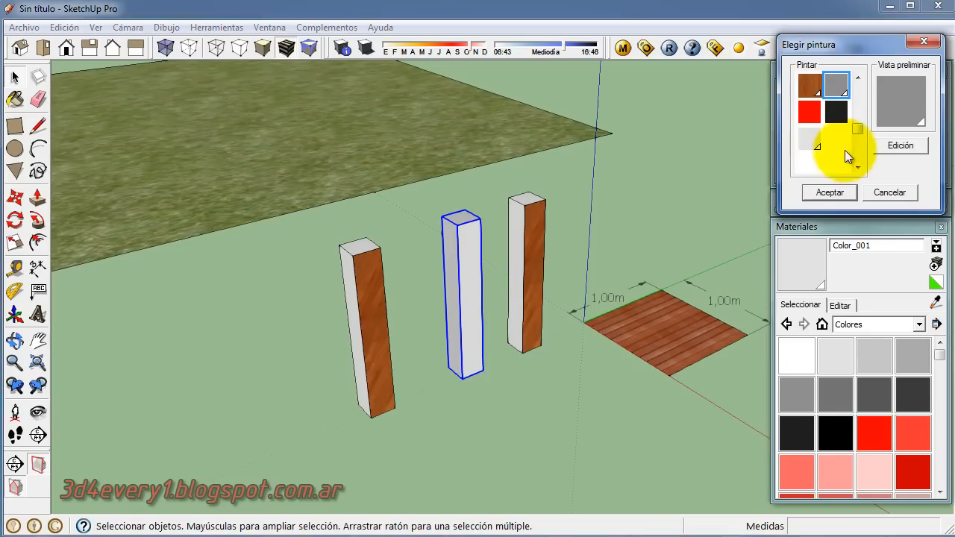
{"action": "left_click_drag", "start_coordinate": [859, 131], "coordinate": [862, 90]}
{"action": "left_click", "coordinate": [807, 83]}
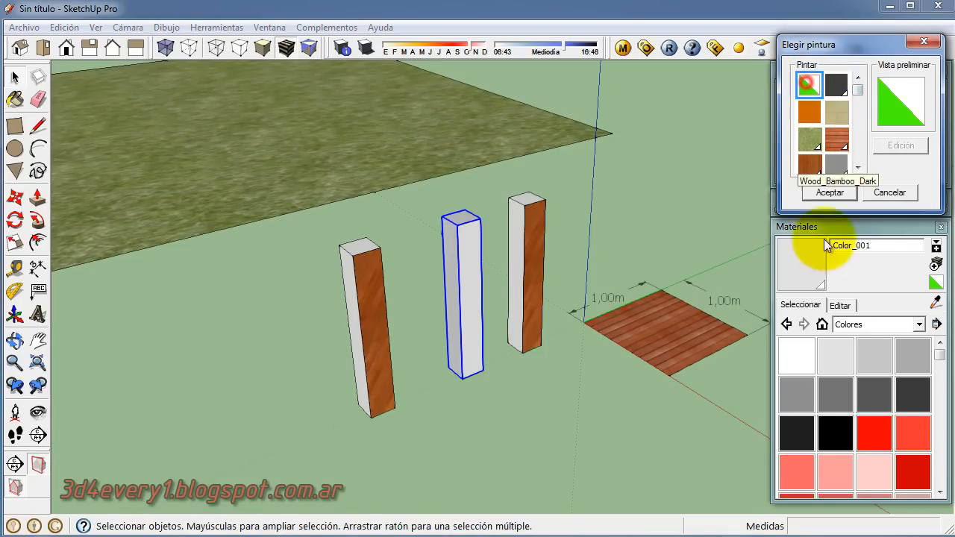
{"action": "left_click", "coordinate": [830, 193]}
{"action": "left_click", "coordinate": [508, 395]}
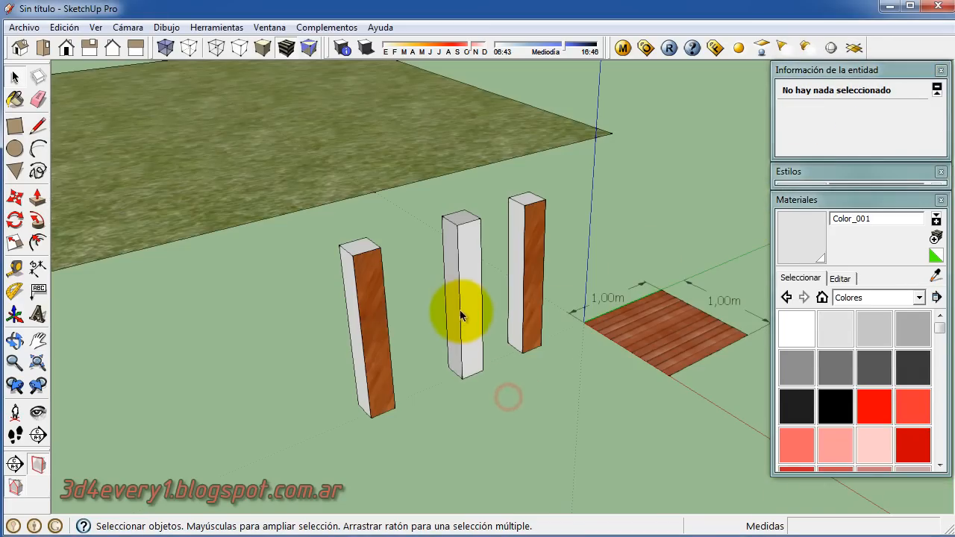
Open the middle post group, paint all its geometry with Color_A01 and close the group
{"action": "double_click", "coordinate": [468, 295]}
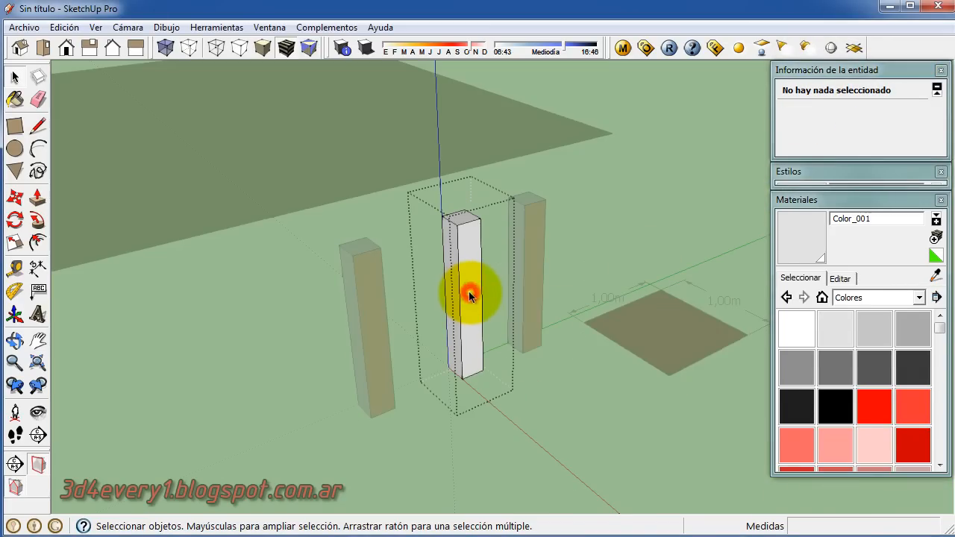
{"action": "triple_click", "coordinate": [469, 294]}
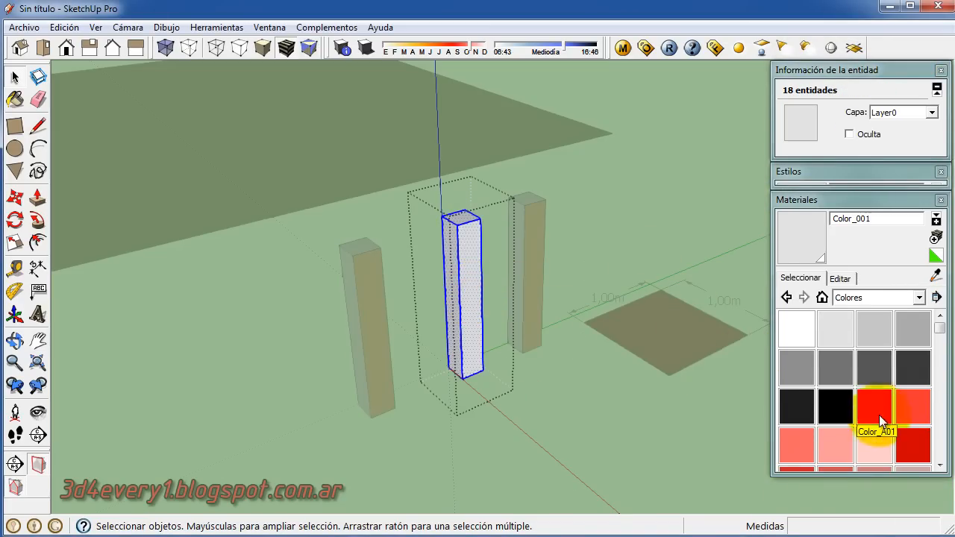
{"action": "left_click", "coordinate": [878, 415]}
{"action": "left_click", "coordinate": [464, 304]}
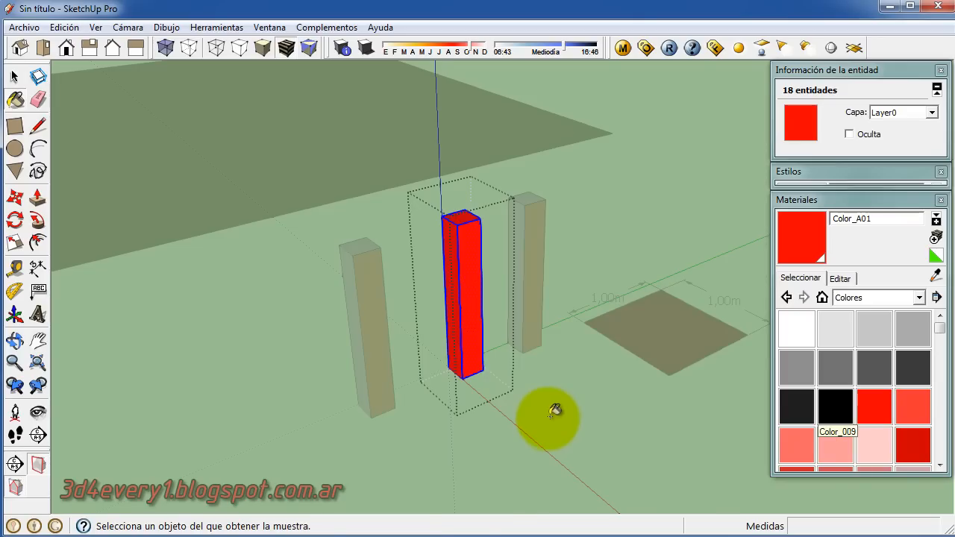
{"action": "key", "text": "space"}
{"action": "left_click", "coordinate": [549, 421]}
{"action": "middle_click_drag", "start_coordinate": [507, 379], "coordinate": [467, 314]}
{"action": "left_click", "coordinate": [466, 311]}
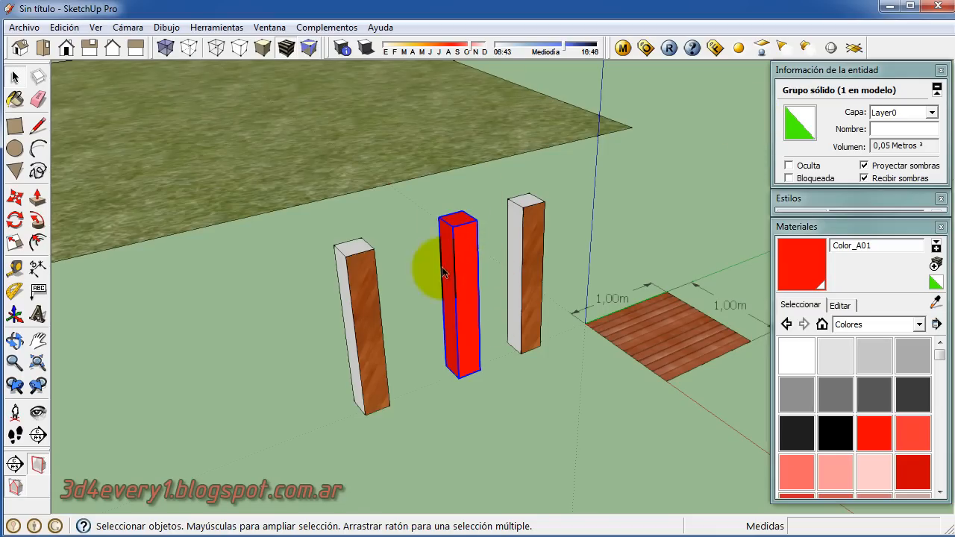
Open the wood-faced post component nearest the viewer and paint its wood face with Color_A03
{"action": "middle_click_drag", "start_coordinate": [460, 255], "coordinate": [403, 338]}
{"action": "left_click", "coordinate": [390, 336]}
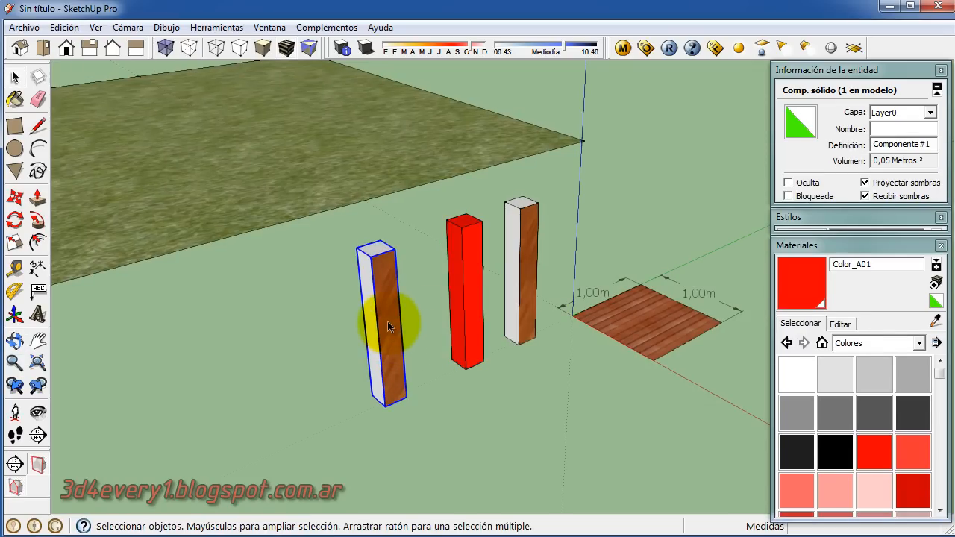
{"action": "double_click", "coordinate": [388, 324]}
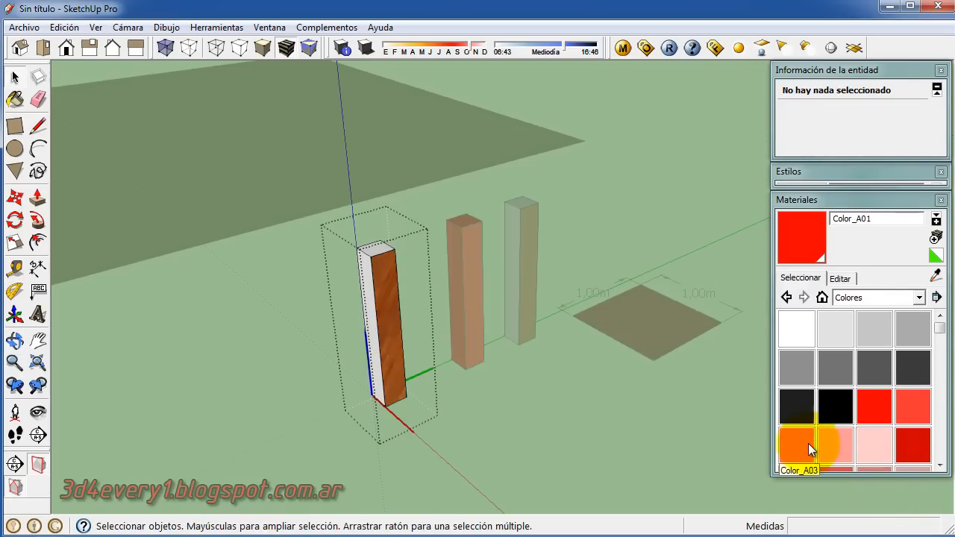
{"action": "left_click", "coordinate": [807, 443]}
{"action": "left_click", "coordinate": [405, 367]}
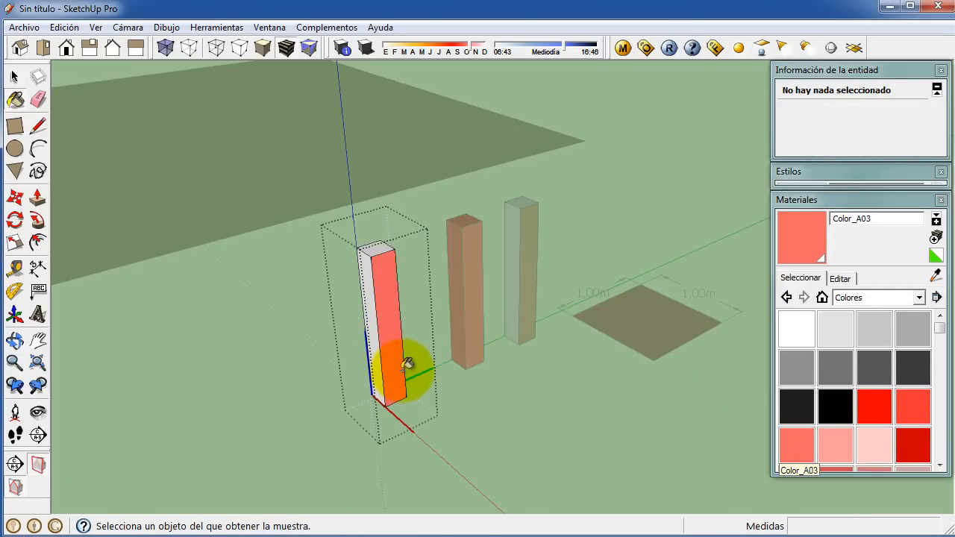
{"action": "key", "text": "space"}
Select all the geometry inside the open post component, paint it with Color_A03 and close the component
{"action": "triple_click", "coordinate": [394, 356]}
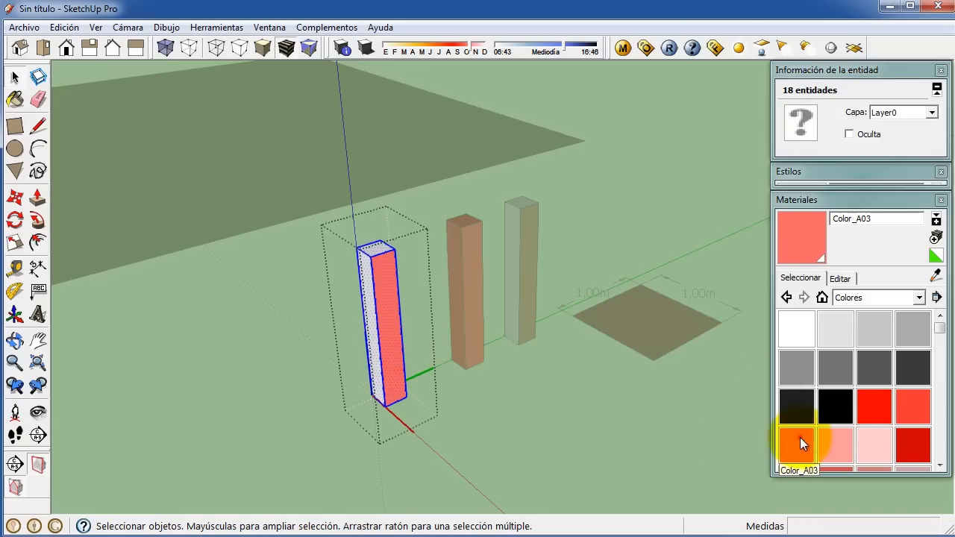
{"action": "left_click", "coordinate": [800, 438]}
{"action": "left_click", "coordinate": [395, 335]}
{"action": "key", "text": "space"}
{"action": "left_click", "coordinate": [515, 412]}
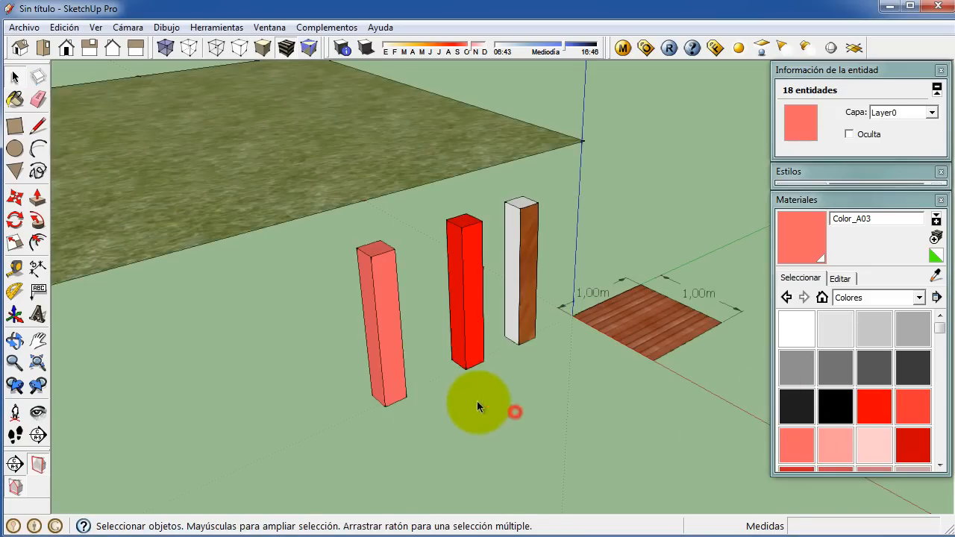
{"action": "middle_click_drag", "start_coordinate": [477, 407], "coordinate": [454, 380]}
{"action": "middle_click_drag", "start_coordinate": [391, 301], "coordinate": [404, 380]}
Copy the Color_A03 post component twice in a row away from the viewer, the second copy about 0.82 m beyond the first
{"action": "left_click", "coordinate": [397, 344]}
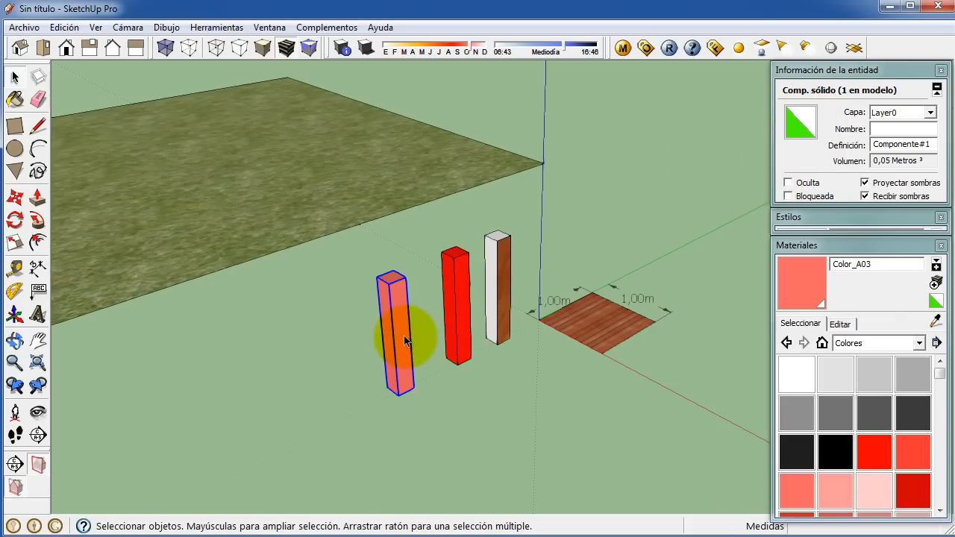
{"action": "middle_click_drag", "start_coordinate": [422, 364], "coordinate": [447, 365]}
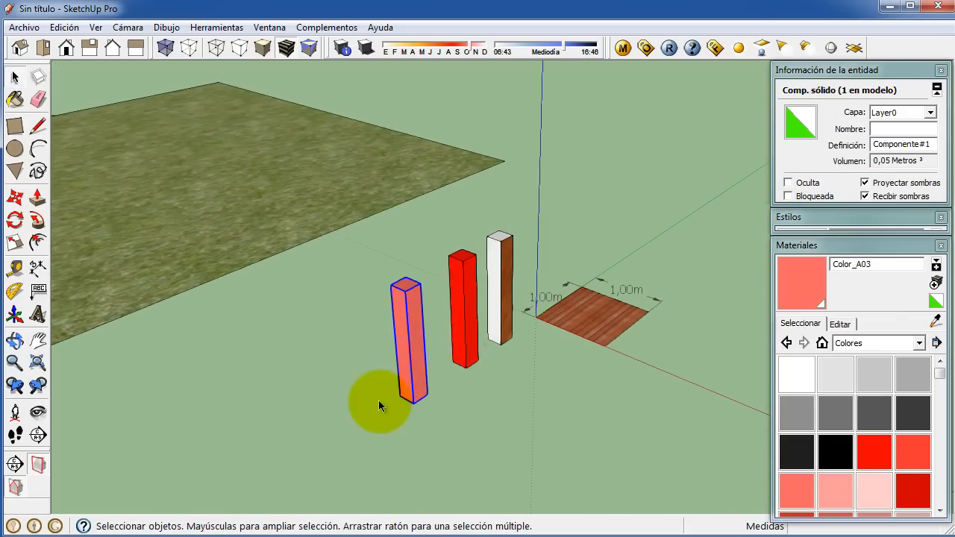
{"action": "scroll", "coordinate": [378, 400], "scroll_direction": "up", "scroll_amount": 2}
{"action": "key", "text": "m"}
{"action": "key", "text": "ctrl"}
{"action": "left_click", "coordinate": [437, 404]}
{"action": "left_click", "coordinate": [354, 370]}
{"action": "left_click", "coordinate": [356, 361]}
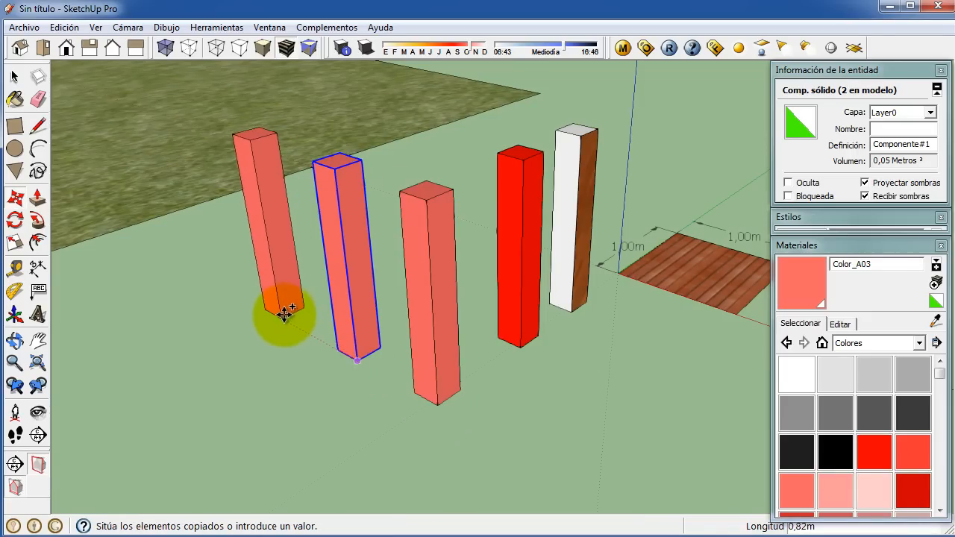
{"action": "left_click", "coordinate": [288, 315]}
{"action": "scroll", "coordinate": [326, 335], "scroll_direction": "down", "scroll_amount": 3}
{"action": "key", "text": "space"}
{"action": "scroll", "coordinate": [370, 371], "scroll_direction": "up", "scroll_amount": 1}
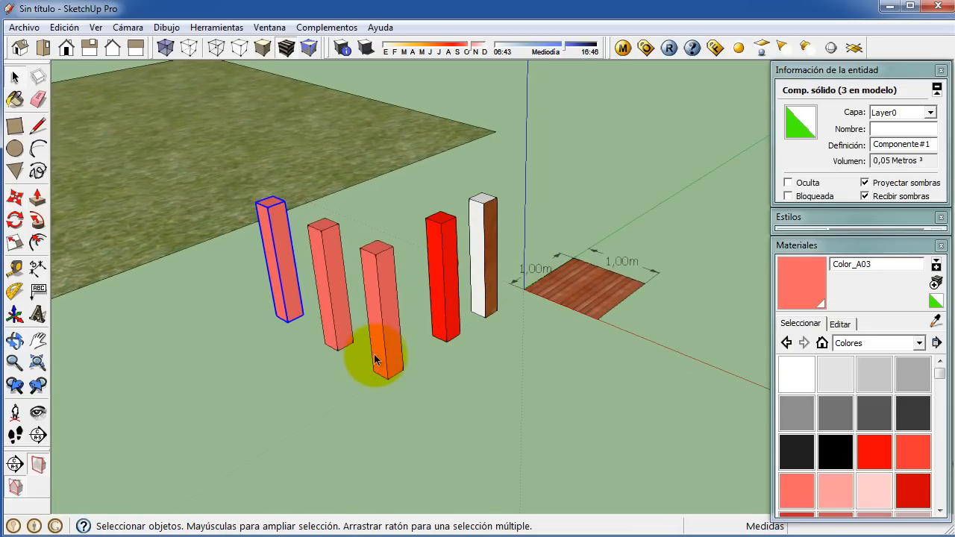
Open the nearest post component, paint only its selected side face with Color_008 and close the component
{"action": "left_click", "coordinate": [390, 326]}
{"action": "double_click", "coordinate": [390, 311]}
{"action": "triple_click", "coordinate": [389, 311]}
{"action": "left_click", "coordinate": [389, 305]}
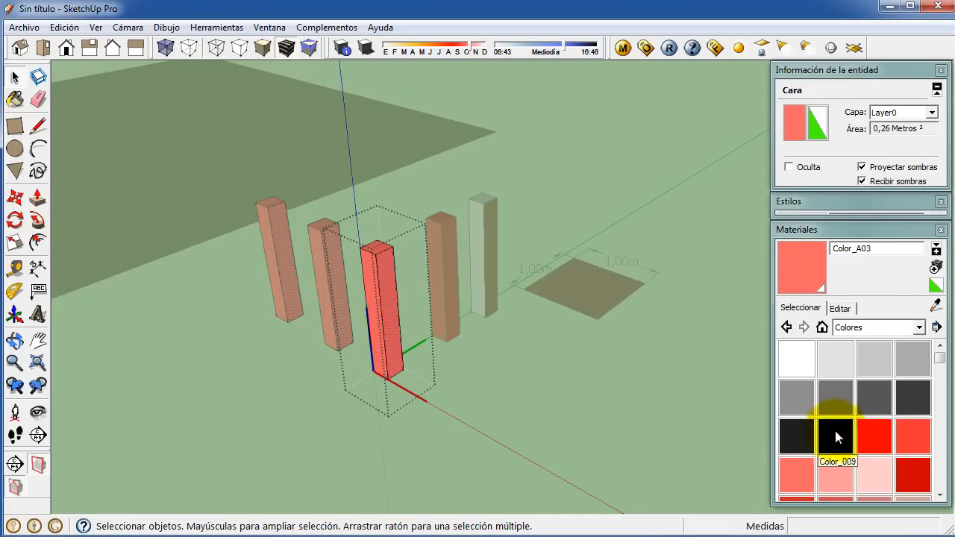
{"action": "left_click", "coordinate": [792, 435]}
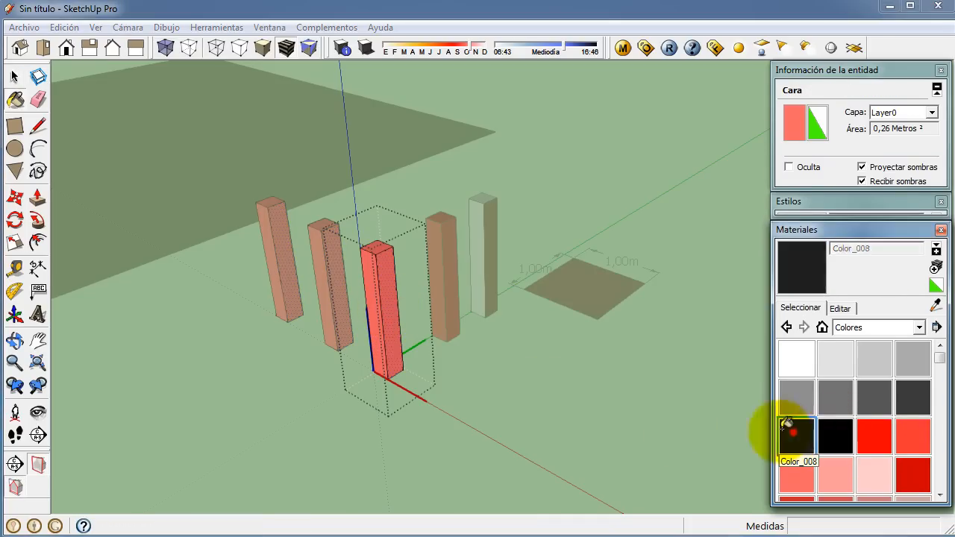
{"action": "left_click", "coordinate": [399, 333]}
{"action": "key", "text": "space"}
{"action": "left_click", "coordinate": [505, 401]}
{"action": "mouse_move", "coordinate": [505, 401]}
{"action": "middle_mouse_down"}
{"action": "mouse_move", "coordinate": [490, 384]}
{"action": "mouse_move", "coordinate": [477, 388]}
{"action": "middle_mouse_up"}
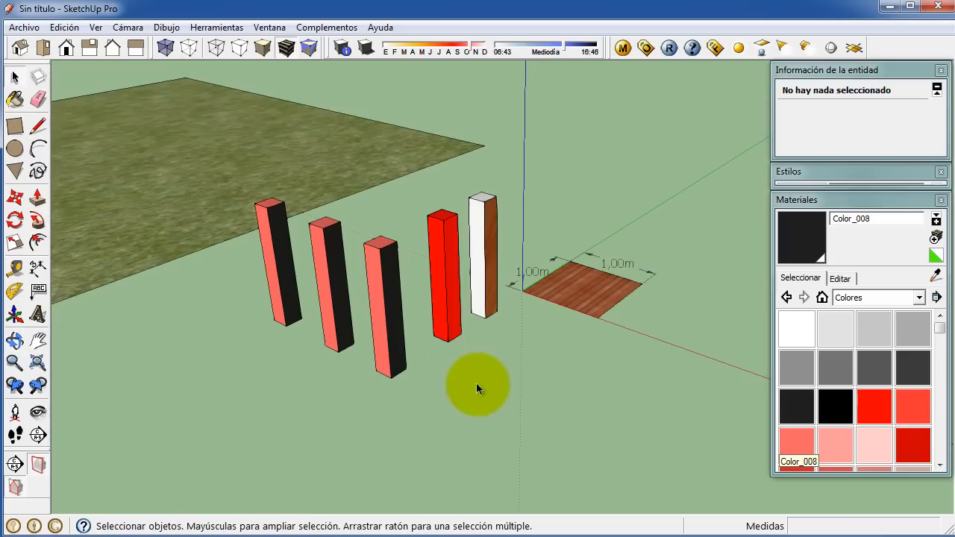
Select the nearest post component as a whole and apply Color_C01 to that instance
{"action": "middle_click_drag", "start_coordinate": [366, 323], "coordinate": [386, 339]}
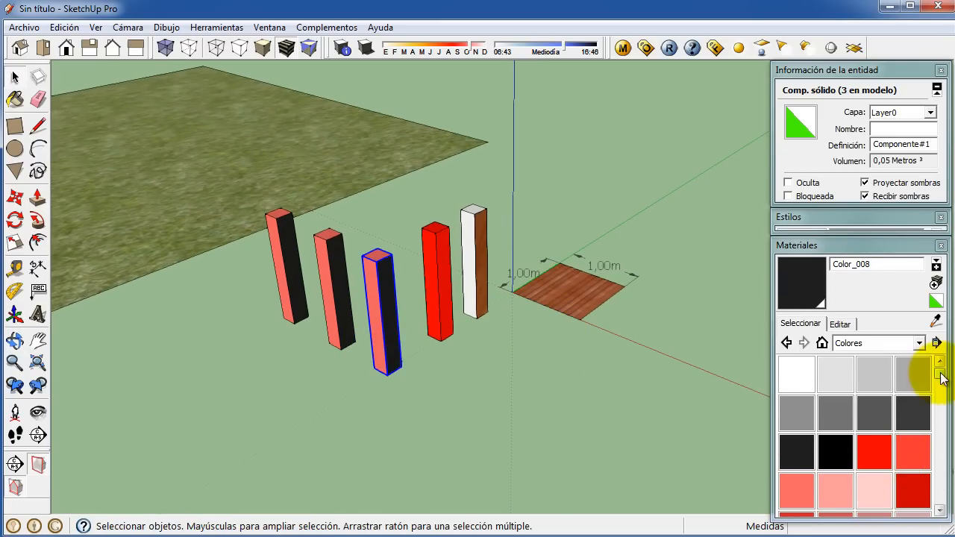
{"action": "scroll", "coordinate": [940, 379], "scroll_direction": "down", "scroll_amount": 5}
{"action": "left_click", "coordinate": [792, 444]}
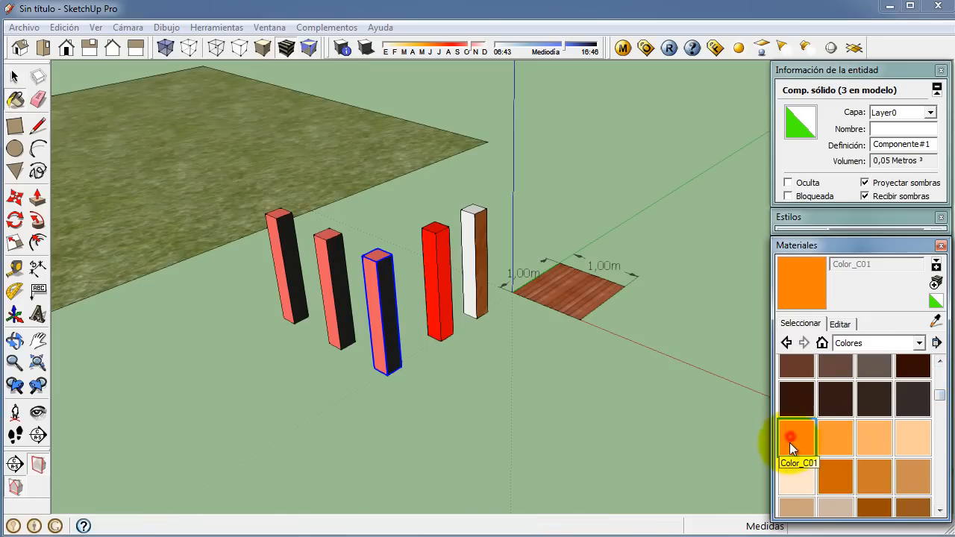
{"action": "left_click", "coordinate": [372, 293]}
{"action": "middle_click_drag", "start_coordinate": [410, 329], "coordinate": [385, 343]}
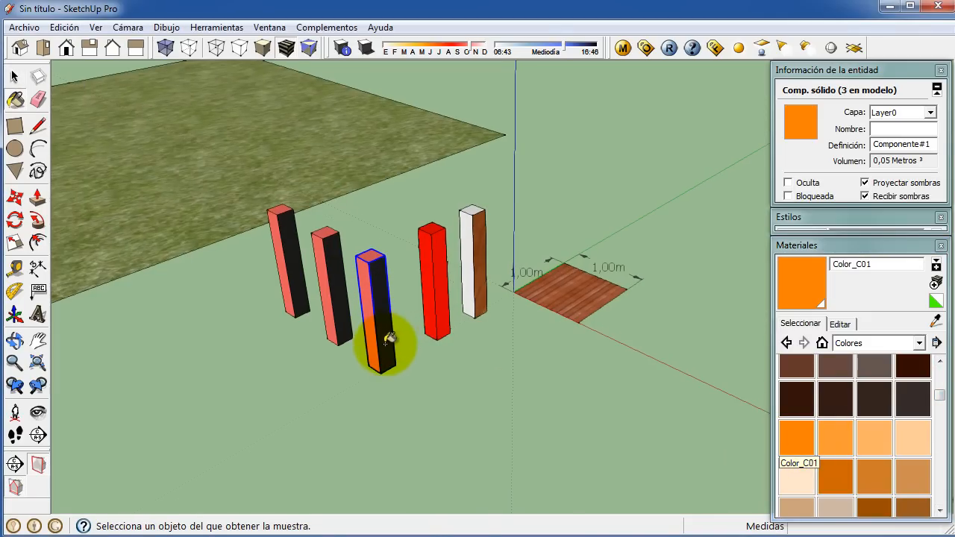
Reopen the nearest post component, set all its geometry to the default material (Predeterminada) and close the component
{"action": "key", "text": "space"}
{"action": "triple_click", "coordinate": [383, 333]}
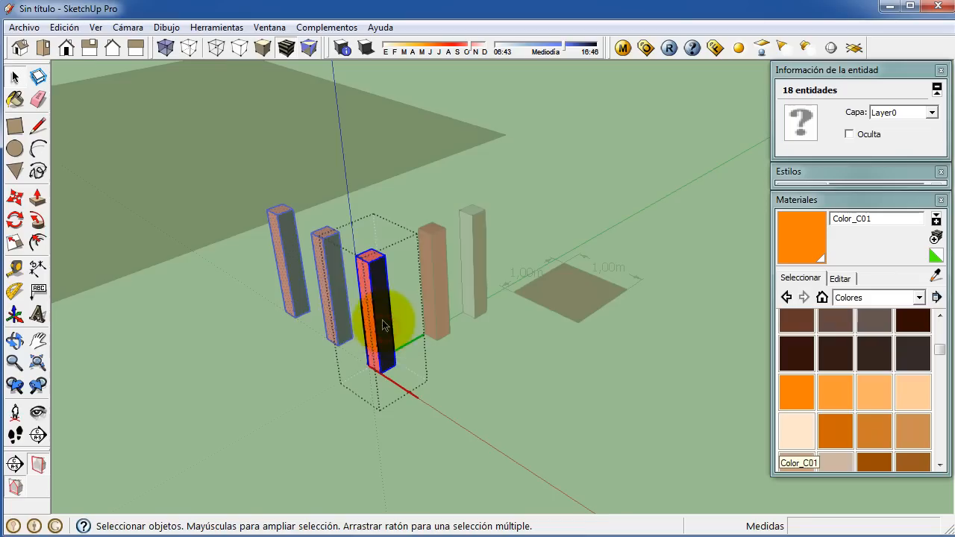
{"action": "scroll", "coordinate": [358, 283], "scroll_direction": "down", "scroll_amount": 1}
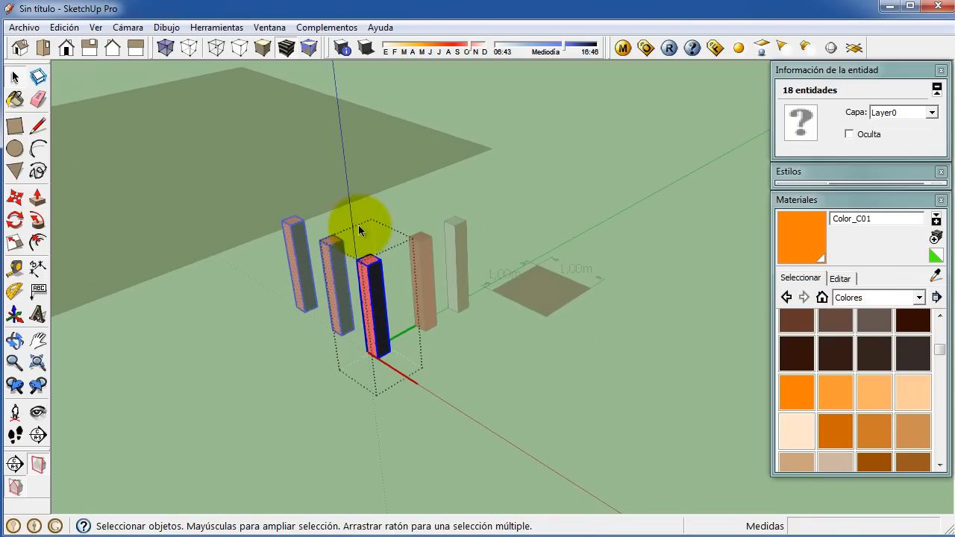
{"action": "left_click", "coordinate": [934, 257]}
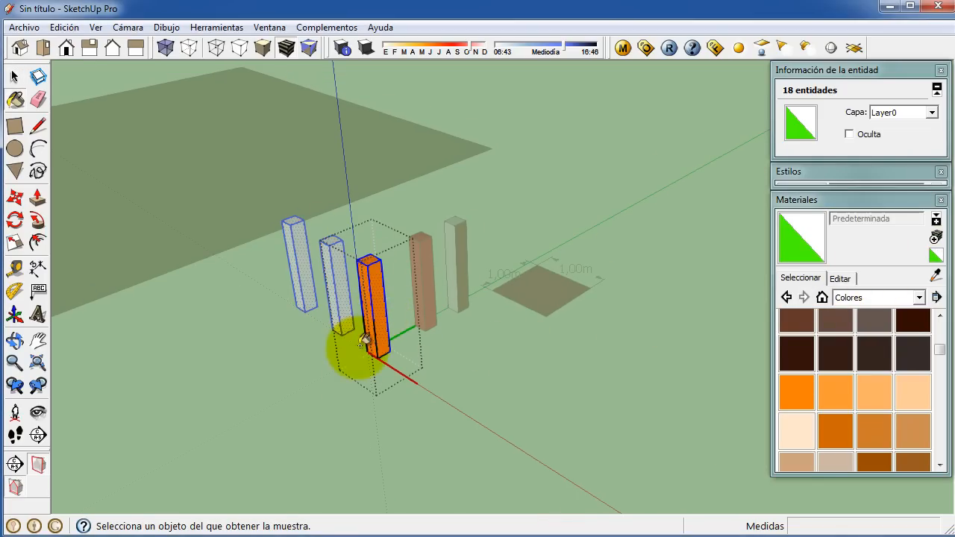
{"action": "key", "text": "space"}
{"action": "left_click", "coordinate": [491, 394]}
{"action": "middle_click_drag", "start_coordinate": [491, 393], "coordinate": [367, 331]}
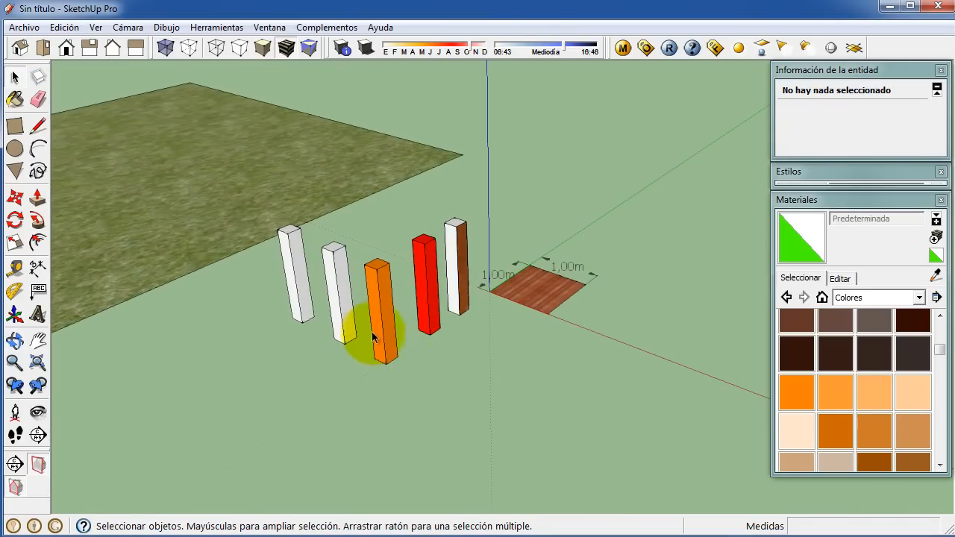
{"action": "scroll", "coordinate": [410, 349], "scroll_direction": "up", "scroll_amount": 2}
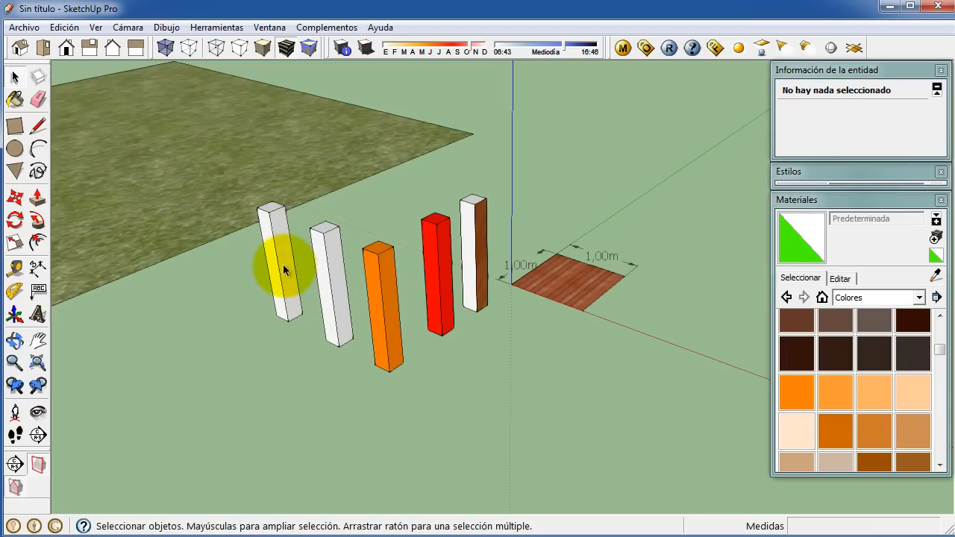
Set the orange post component instance's own material to the default (Predeterminada)
{"action": "left_click", "coordinate": [381, 310]}
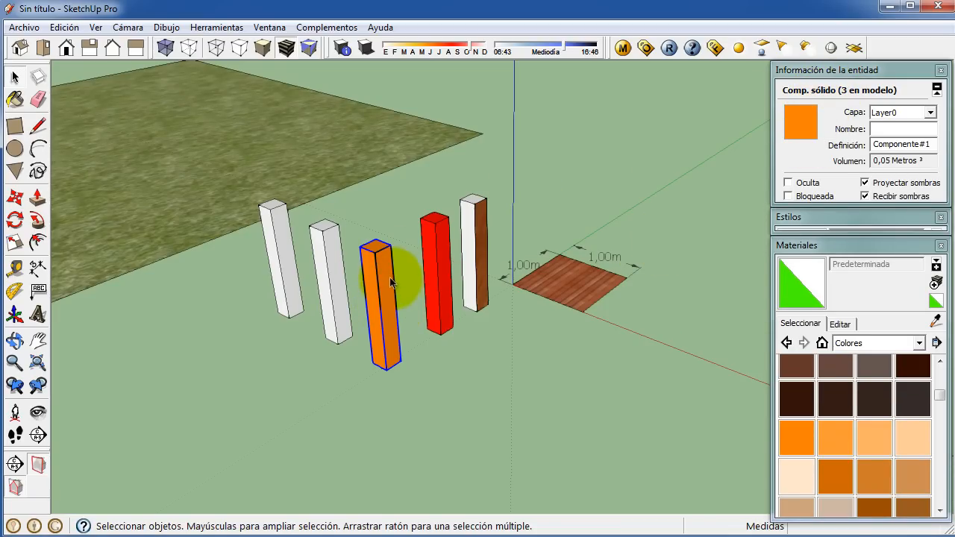
{"action": "left_click", "coordinate": [799, 120]}
{"action": "left_click", "coordinate": [857, 162]}
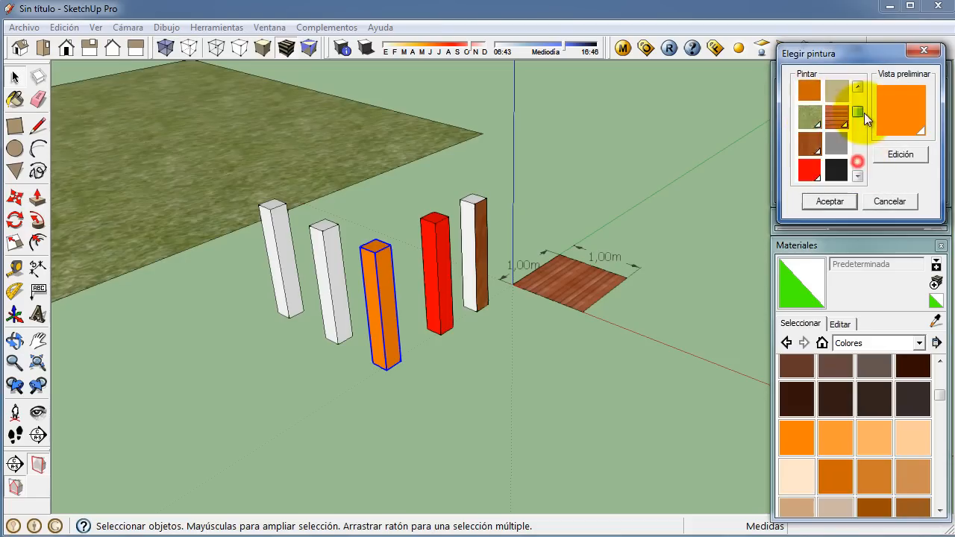
{"action": "scroll", "coordinate": [865, 120], "scroll_direction": "up", "scroll_amount": 1}
{"action": "left_click", "coordinate": [809, 93]}
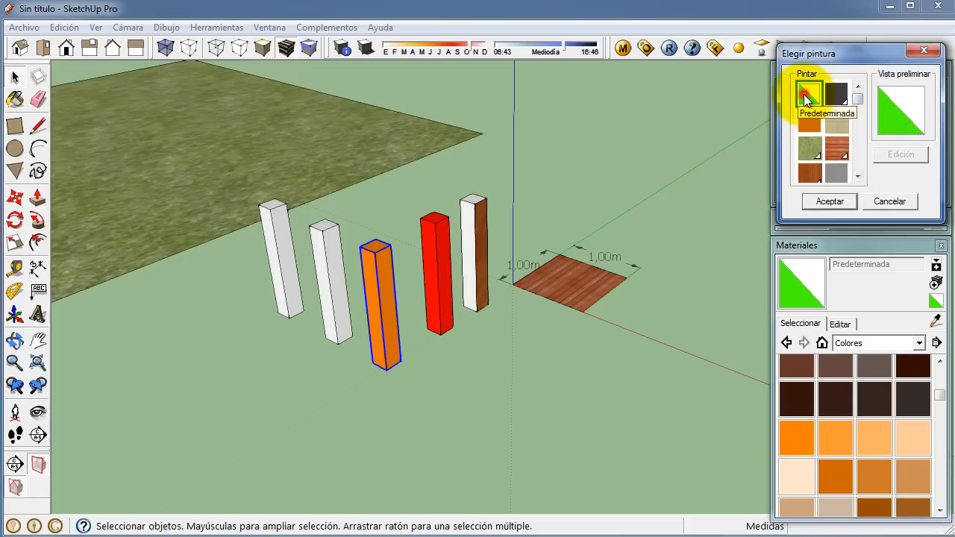
{"action": "left_click", "coordinate": [837, 206]}
{"action": "left_click", "coordinate": [463, 383]}
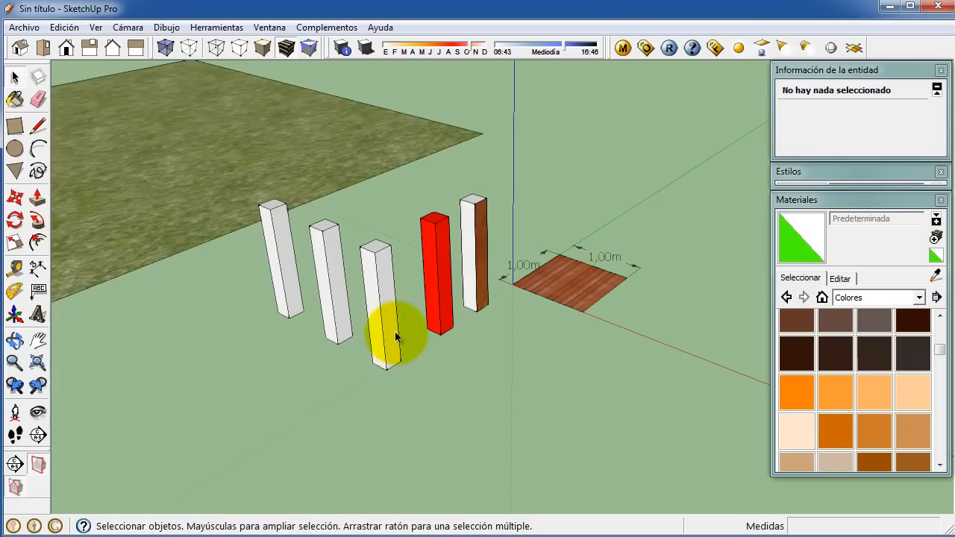
Paint the three post component instances as wholes: the farthest with Color_B18, the middle with Color_C02 and the nearest with Color_C10
{"action": "left_click", "coordinate": [270, 294]}
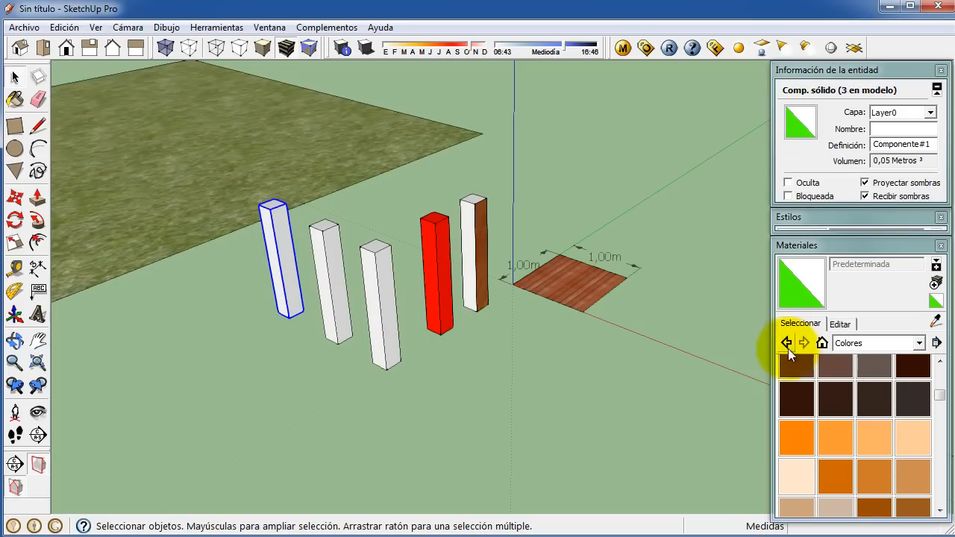
{"action": "left_click", "coordinate": [795, 358]}
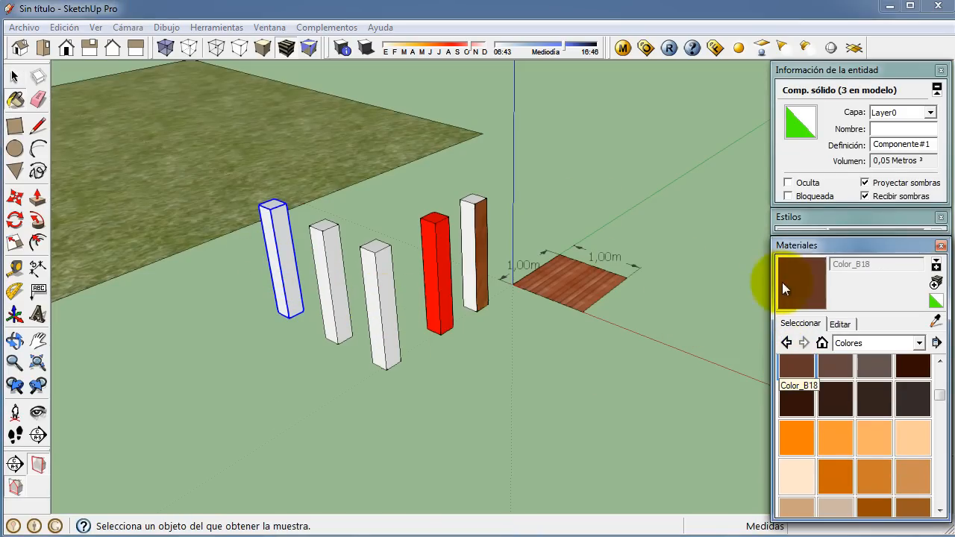
{"action": "left_click", "coordinate": [288, 256]}
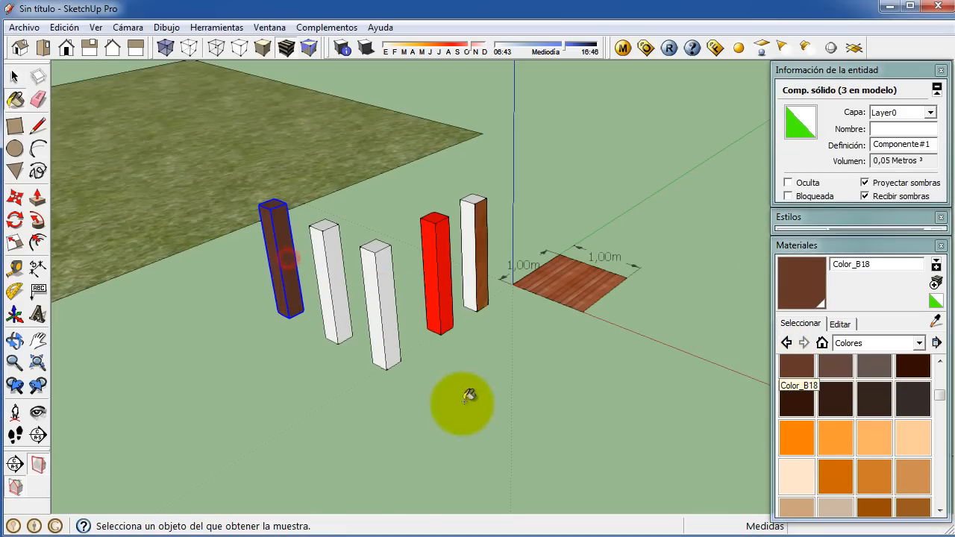
{"action": "left_click", "coordinate": [837, 445]}
{"action": "left_click", "coordinate": [343, 293]}
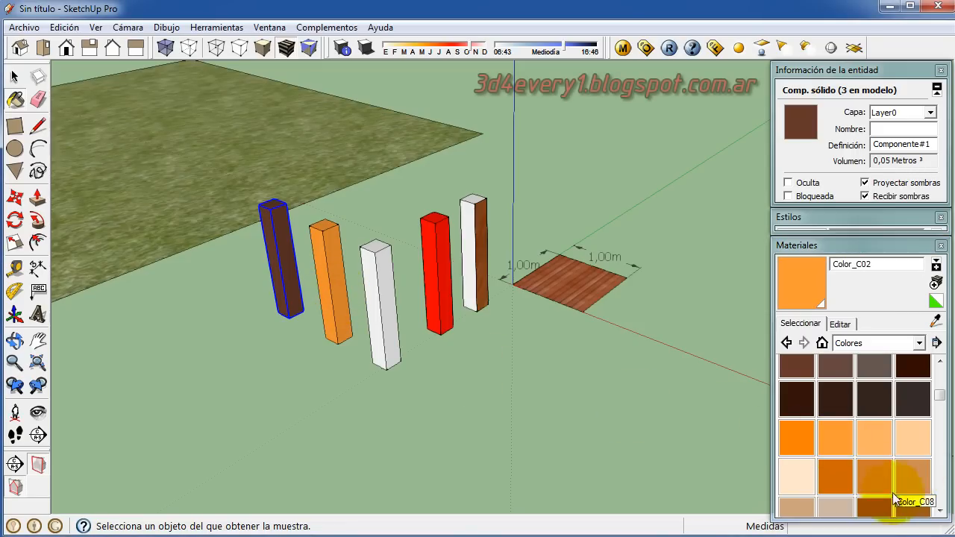
{"action": "left_click", "coordinate": [832, 505]}
{"action": "left_click", "coordinate": [377, 291]}
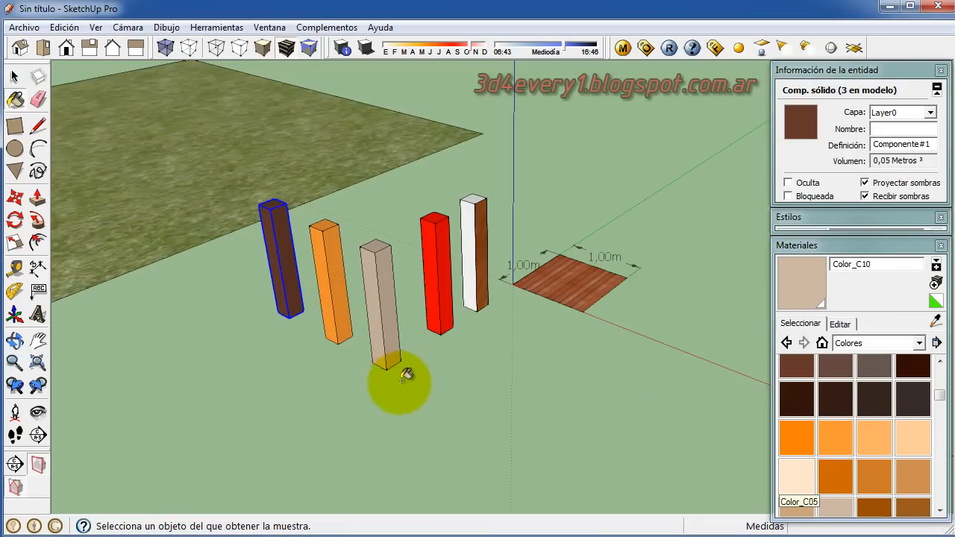
{"action": "key", "text": "space"}
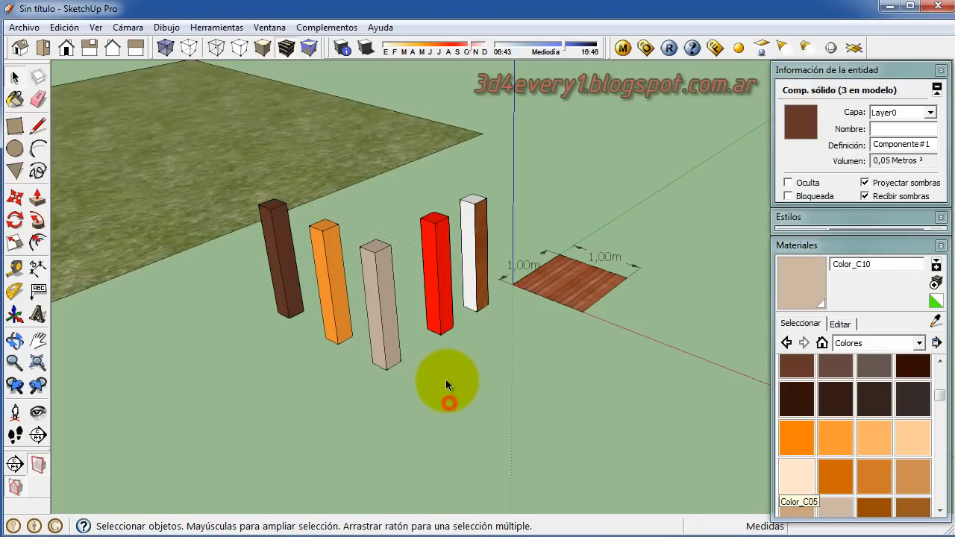
{"action": "left_click", "coordinate": [445, 379]}
Open the nearest post component, paint its selected side face with Color_C05 and close the component
{"action": "middle_click_drag", "start_coordinate": [394, 320], "coordinate": [345, 264]}
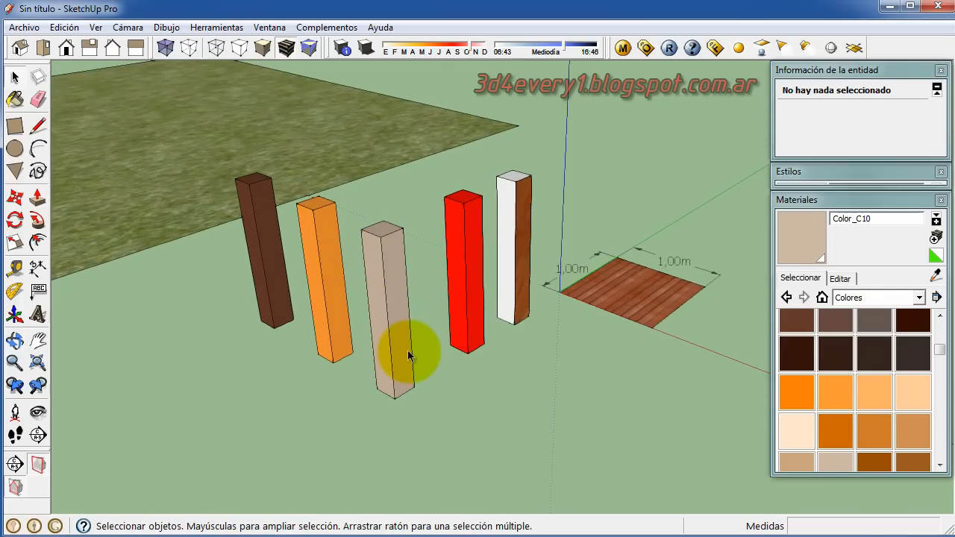
{"action": "scroll", "coordinate": [378, 280], "scroll_direction": "down", "scroll_amount": 1}
{"action": "left_click", "coordinate": [374, 286]}
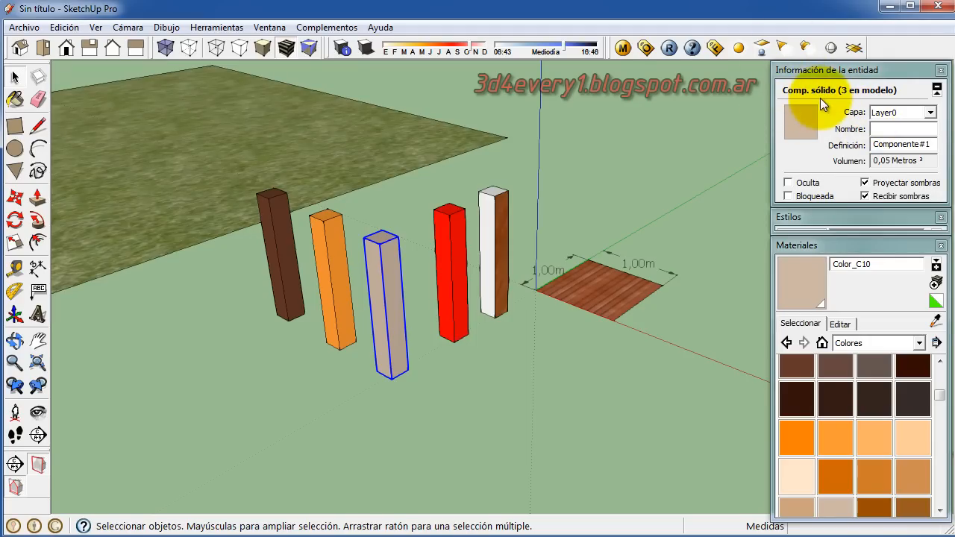
{"action": "left_click", "coordinate": [330, 257]}
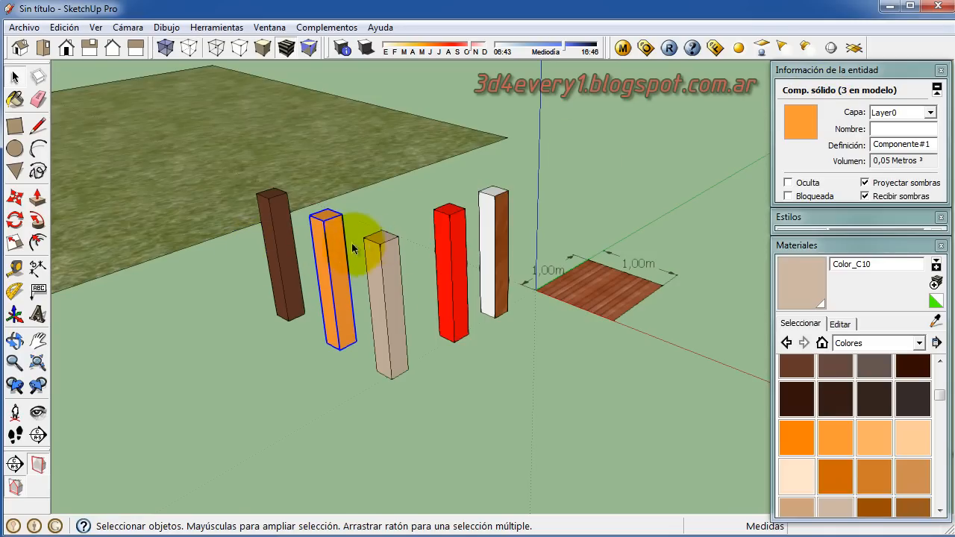
{"action": "double_click", "coordinate": [386, 289]}
{"action": "left_click", "coordinate": [405, 299]}
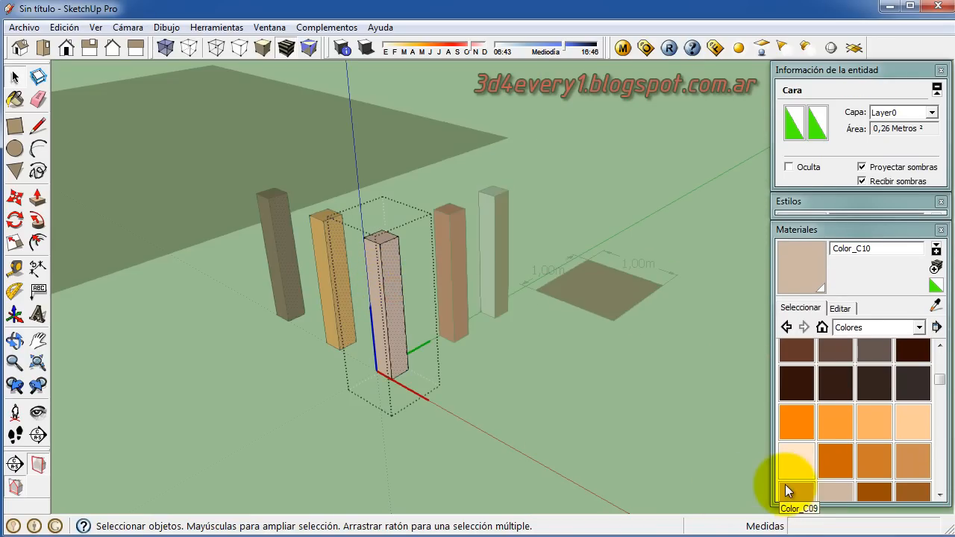
{"action": "left_click", "coordinate": [795, 463]}
{"action": "left_click", "coordinate": [391, 300]}
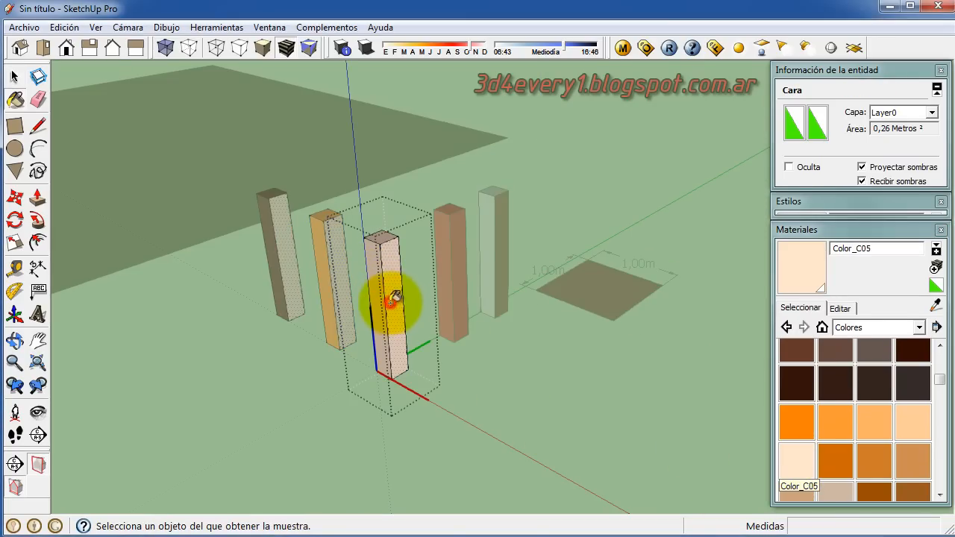
{"action": "key", "text": "space"}
{"action": "left_click", "coordinate": [487, 366]}
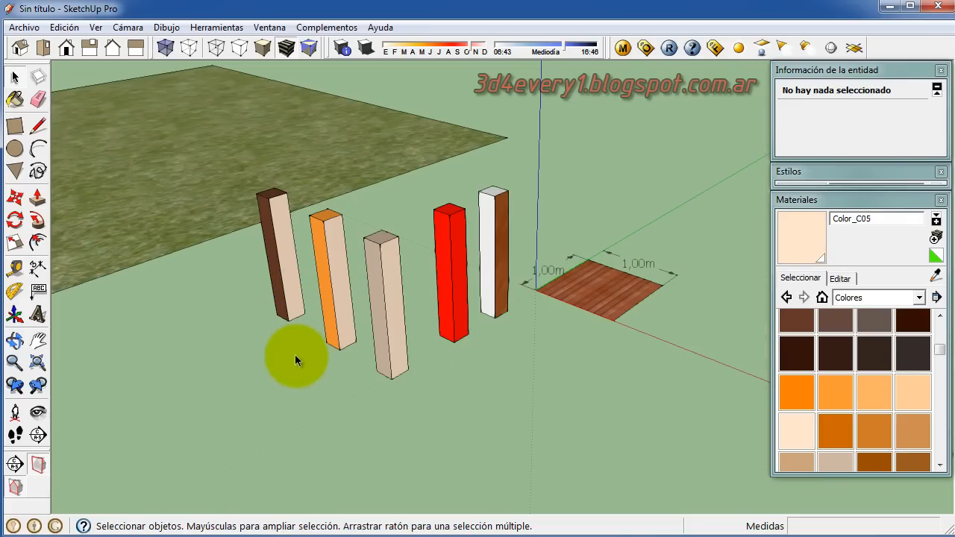
Draw an arc with a bulge of about 1.27 m across the grass face, from one edge to the opposite edge
{"action": "scroll", "coordinate": [295, 359], "scroll_direction": "down", "scroll_amount": 2}
{"action": "middle_click_drag", "start_coordinate": [294, 359], "coordinate": [428, 351]}
{"action": "scroll", "coordinate": [433, 347], "scroll_direction": "down", "scroll_amount": 3}
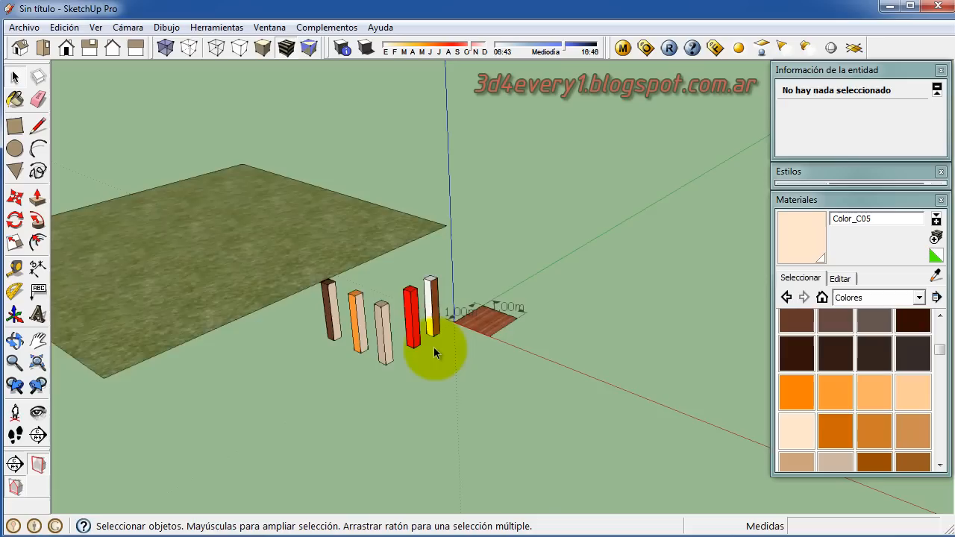
{"action": "middle_click_drag", "start_coordinate": [347, 383], "coordinate": [415, 405]}
{"action": "scroll", "coordinate": [388, 271], "scroll_direction": "up", "scroll_amount": 2}
{"action": "scroll", "coordinate": [387, 284], "scroll_direction": "down", "scroll_amount": 2}
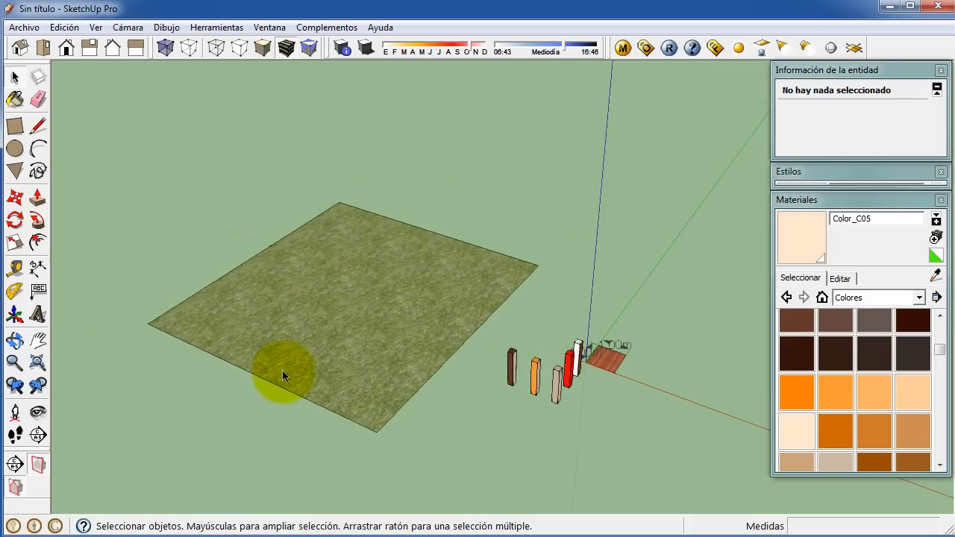
{"action": "scroll", "coordinate": [372, 343], "scroll_direction": "down", "scroll_amount": 3}
{"action": "middle_click_drag", "start_coordinate": [371, 344], "coordinate": [350, 384]}
{"action": "scroll", "coordinate": [323, 331], "scroll_direction": "up", "scroll_amount": 1}
{"action": "scroll", "coordinate": [323, 336], "scroll_direction": "up", "scroll_amount": 1}
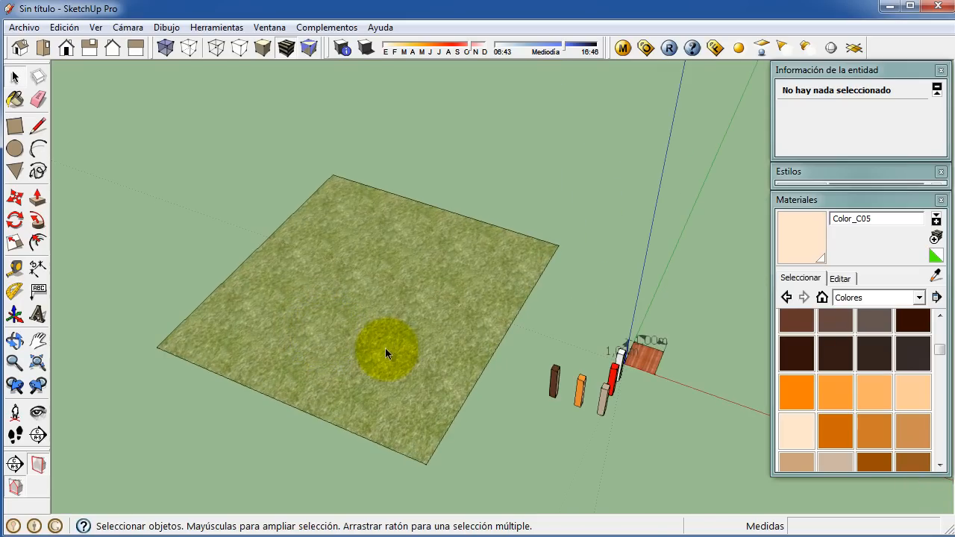
{"action": "key", "text": "a"}
{"action": "left_click", "coordinate": [282, 402]}
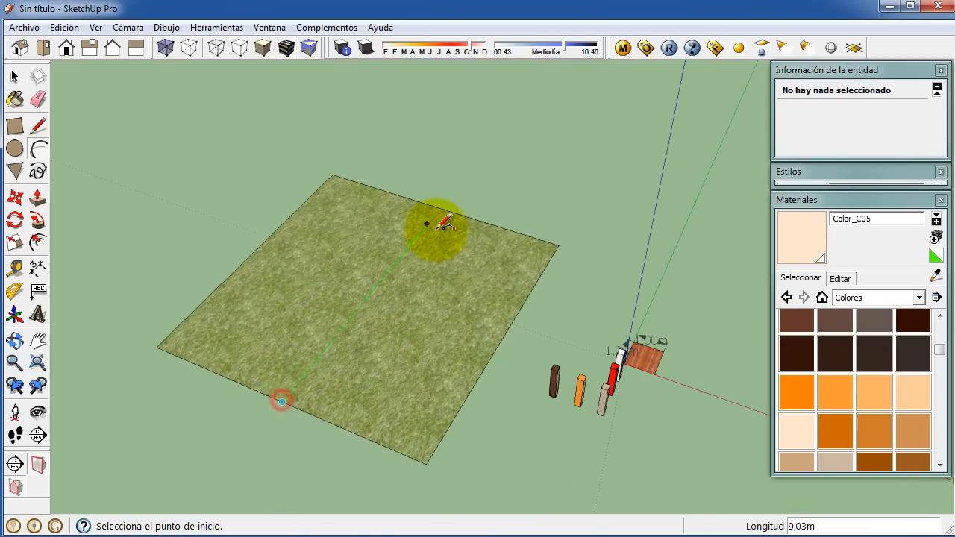
{"action": "left_click", "coordinate": [440, 208]}
{"action": "left_click", "coordinate": [418, 202]}
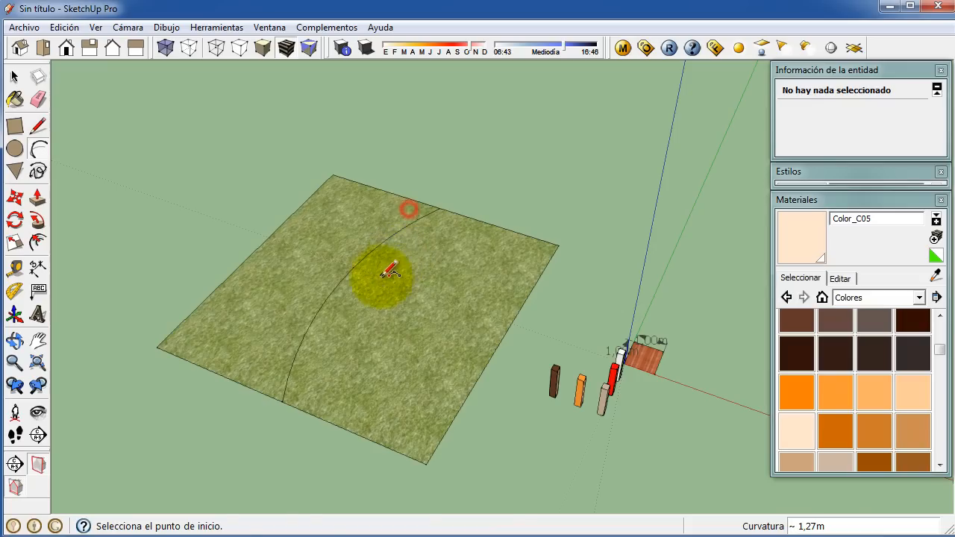
Copy the arc 1.50 m along the grass edge towards the posts, and select each of the three divided faces in turn
{"action": "key", "text": "space"}
{"action": "left_click", "coordinate": [295, 387]}
{"action": "key", "text": "m"}
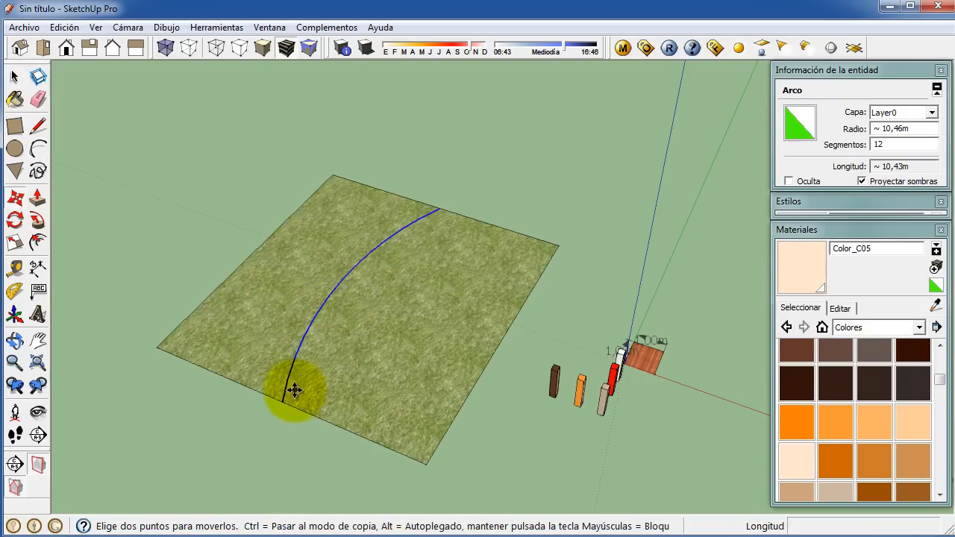
{"action": "left_click", "coordinate": [282, 402]}
{"action": "key", "text": "ctrl"}
{"action": "left_click", "coordinate": [325, 416]}
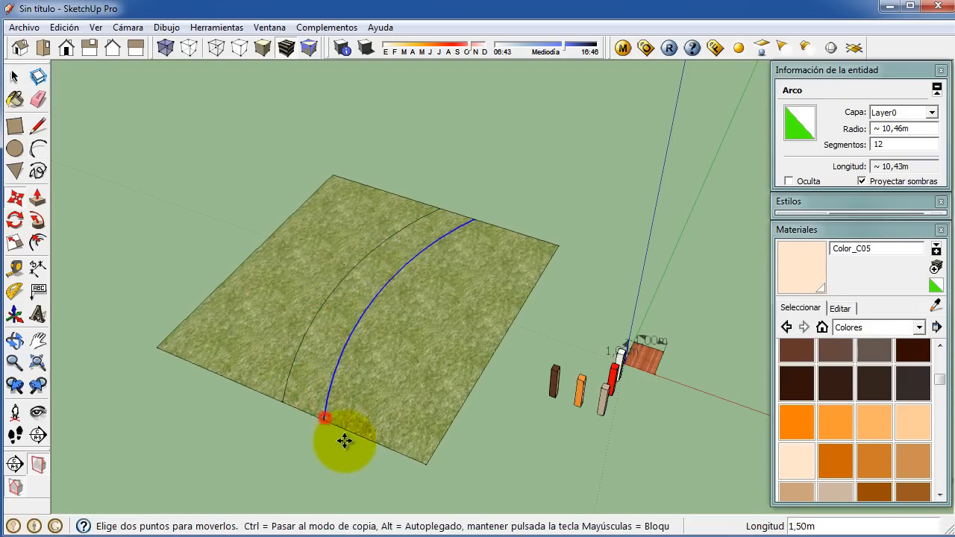
{"action": "key", "text": "space"}
{"action": "left_click", "coordinate": [391, 457]}
{"action": "middle_click_drag", "start_coordinate": [391, 456], "coordinate": [520, 226]}
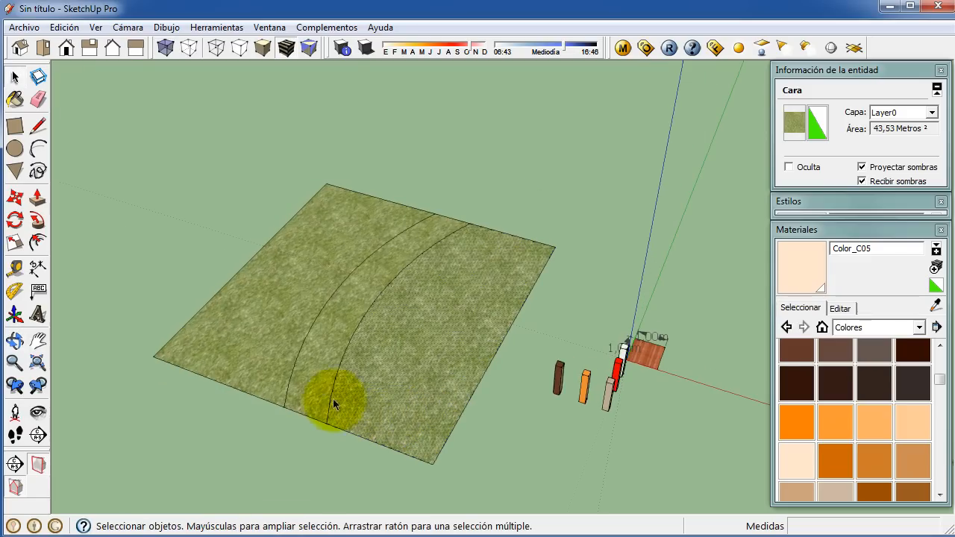
{"action": "left_click", "coordinate": [478, 308]}
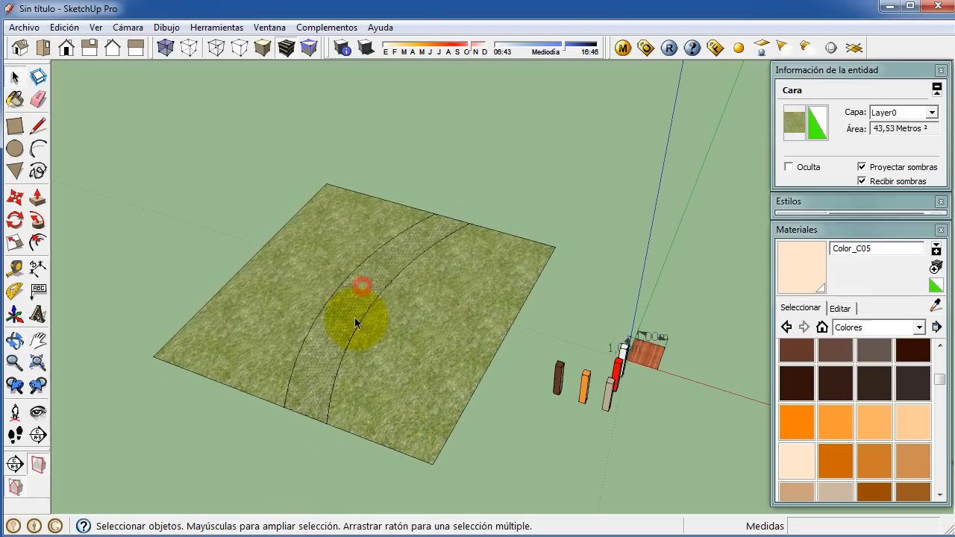
{"action": "left_click", "coordinate": [316, 274]}
Copy the path arc farther from the posts 0.10 m inward to outline a narrow border strip
{"action": "scroll", "coordinate": [329, 339], "scroll_direction": "down", "scroll_amount": 2}
{"action": "middle_click_drag", "start_coordinate": [328, 338], "coordinate": [386, 382]}
{"action": "scroll", "coordinate": [379, 335], "scroll_direction": "up", "scroll_amount": 2}
{"action": "scroll", "coordinate": [280, 422], "scroll_direction": "up", "scroll_amount": 3}
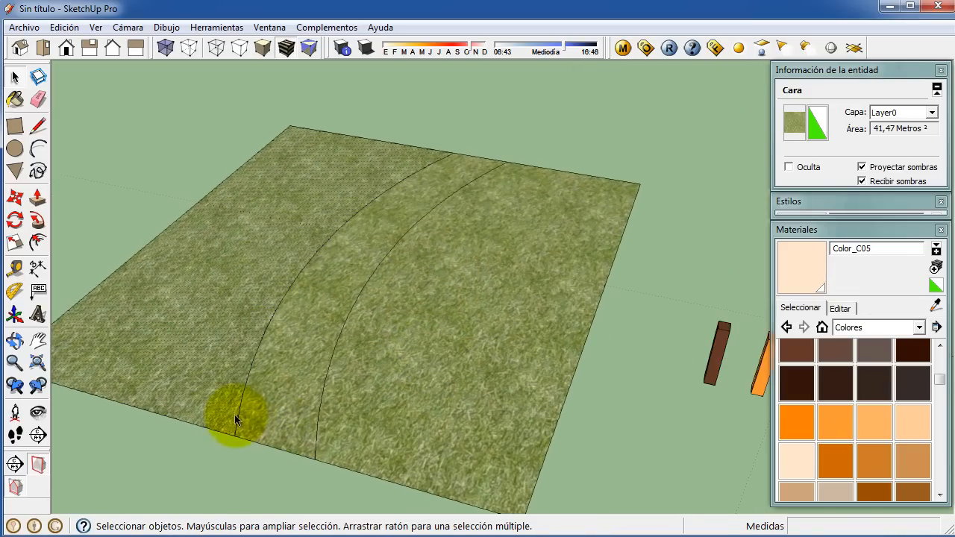
{"action": "left_click", "coordinate": [240, 409]}
{"action": "key", "text": "m"}
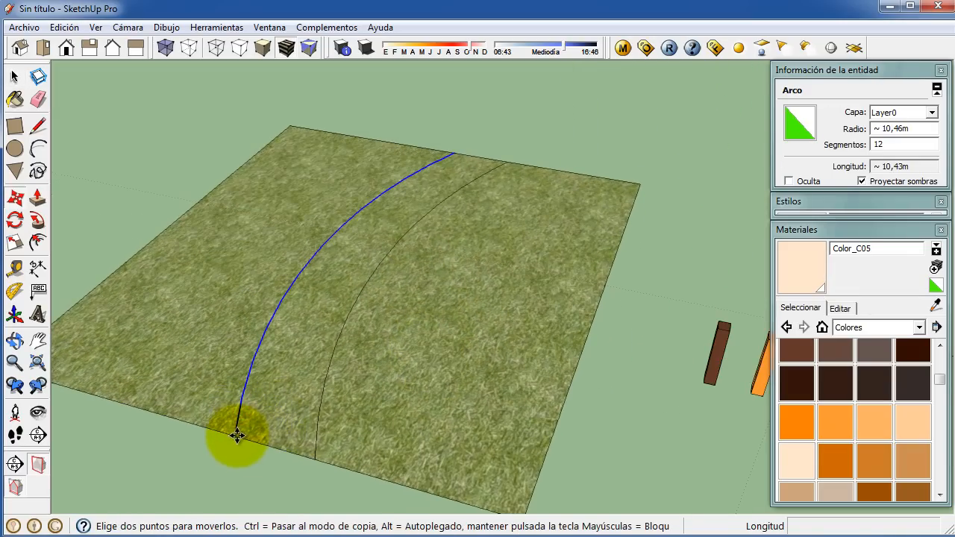
{"action": "key", "text": "ctrl"}
{"action": "left_click", "coordinate": [239, 435]}
{"action": "left_click", "coordinate": [248, 437]}
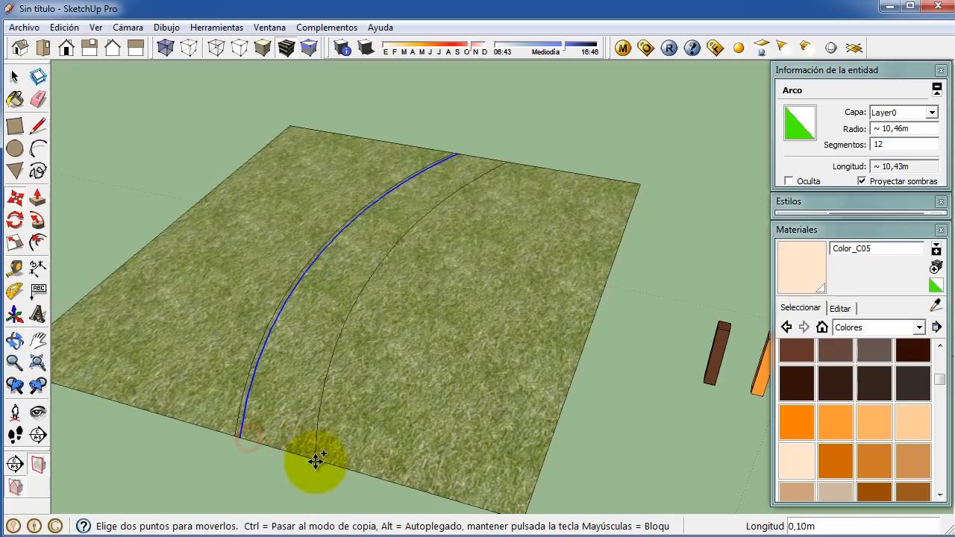
Copy the inner border arc about 1.23 m across the path to outline a matching strip along its other side
{"action": "key", "text": "ctrl"}
{"action": "left_click", "coordinate": [240, 437]}
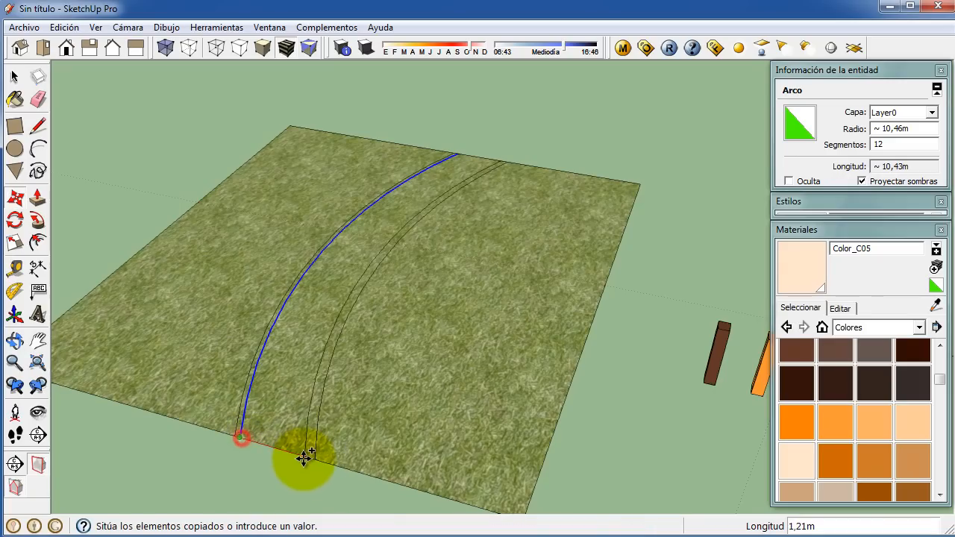
{"action": "left_click", "coordinate": [306, 457]}
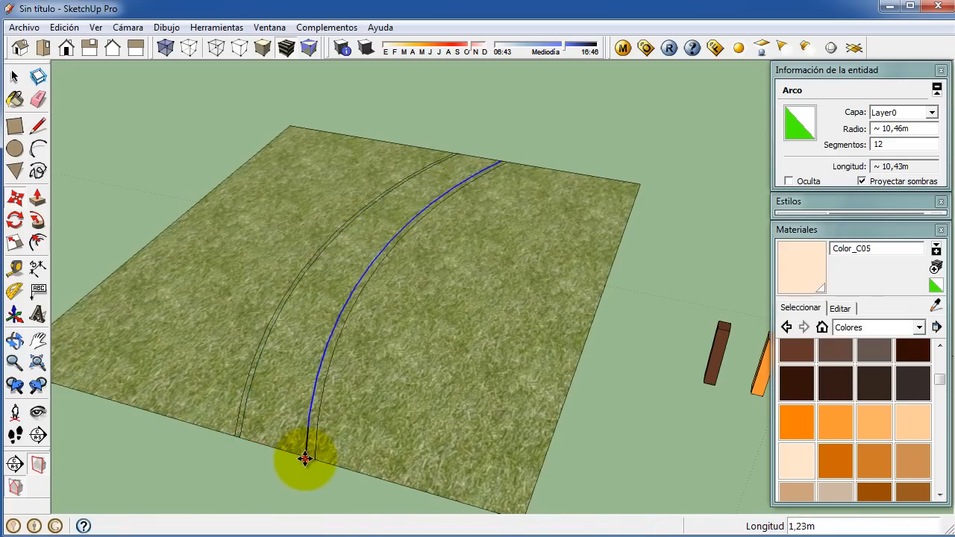
{"action": "middle_click_drag", "start_coordinate": [305, 447], "coordinate": [339, 432]}
{"action": "key", "text": "space"}
{"action": "left_click", "coordinate": [393, 424]}
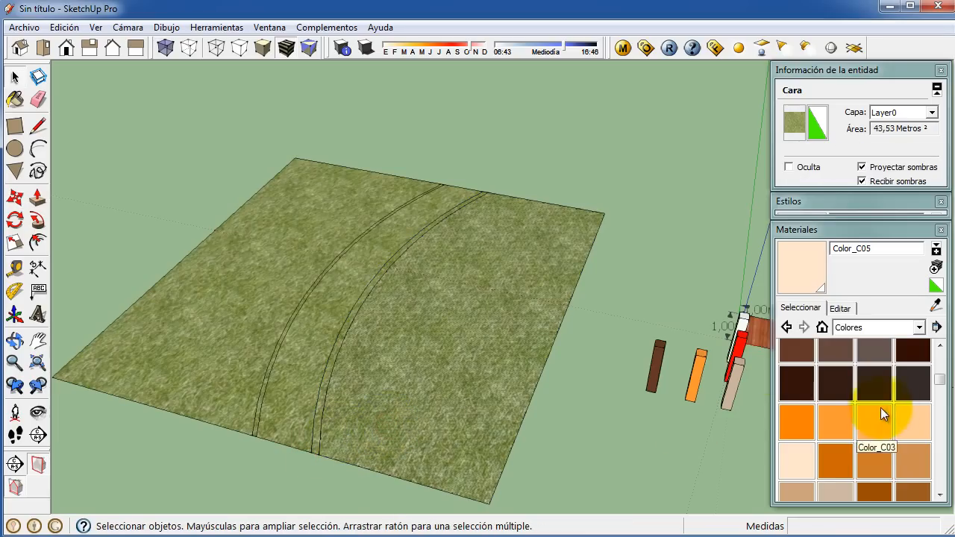
Paint the central path face with Color_004 and both narrow border strips with Color_006
{"action": "left_click_drag", "start_coordinate": [940, 384], "coordinate": [942, 347]}
{"action": "left_click", "coordinate": [797, 361]}
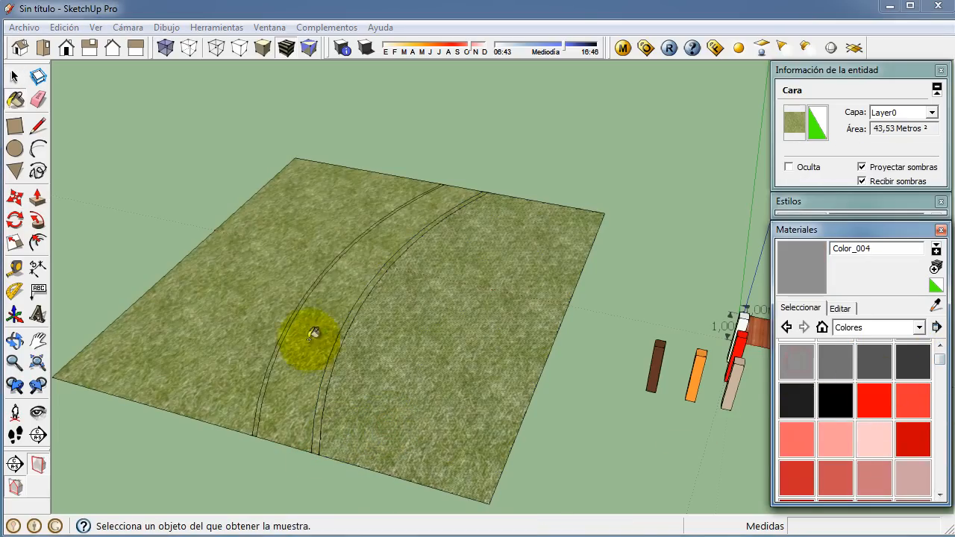
{"action": "left_click", "coordinate": [307, 396]}
{"action": "left_click", "coordinate": [878, 361]}
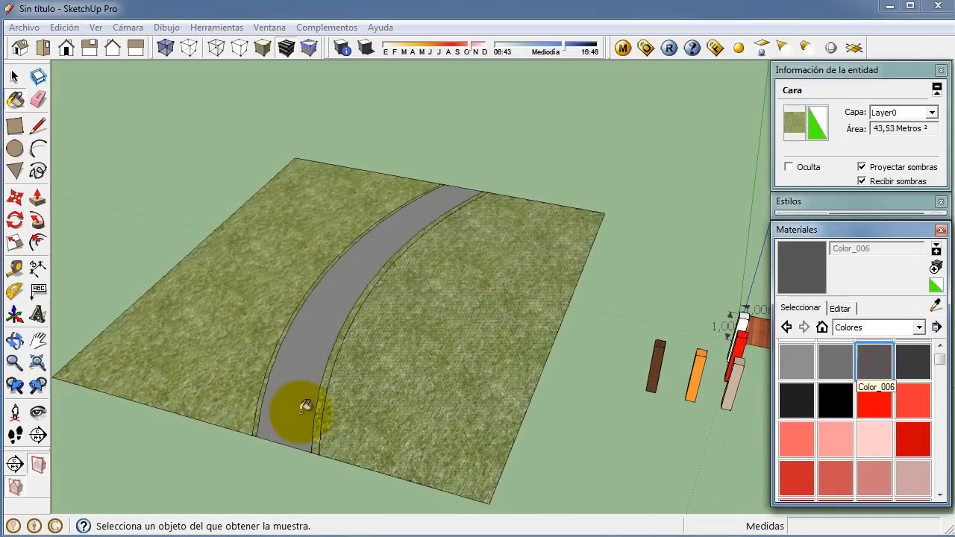
{"action": "left_click", "coordinate": [320, 412]}
{"action": "left_click", "coordinate": [261, 408]}
{"action": "scroll", "coordinate": [253, 411], "scroll_direction": "up", "scroll_amount": 5}
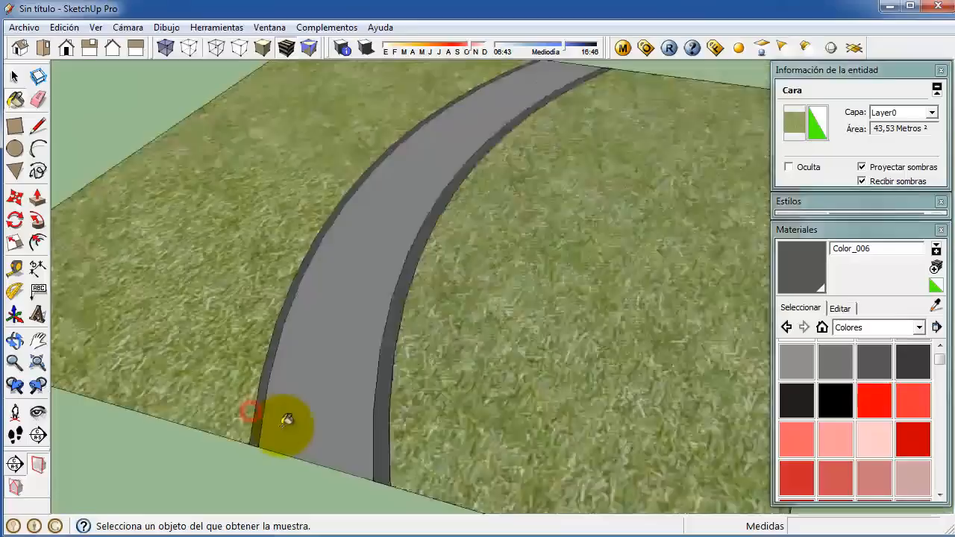
{"action": "scroll", "coordinate": [285, 422], "scroll_direction": "down", "scroll_amount": 5}
{"action": "key", "text": "space"}
Push/Pull the path border strip nearer the posts upward by about 0.08 m
{"action": "scroll", "coordinate": [366, 459], "scroll_direction": "down", "scroll_amount": 1}
{"action": "scroll", "coordinate": [330, 422], "scroll_direction": "up", "scroll_amount": 2}
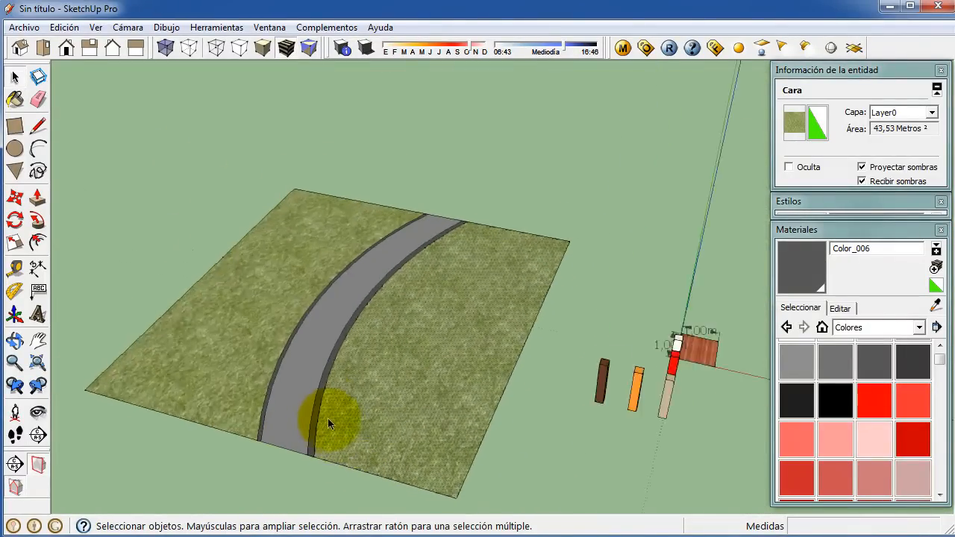
{"action": "scroll", "coordinate": [321, 417], "scroll_direction": "up", "scroll_amount": 3}
{"action": "left_click", "coordinate": [309, 415]}
{"action": "key", "text": "p"}
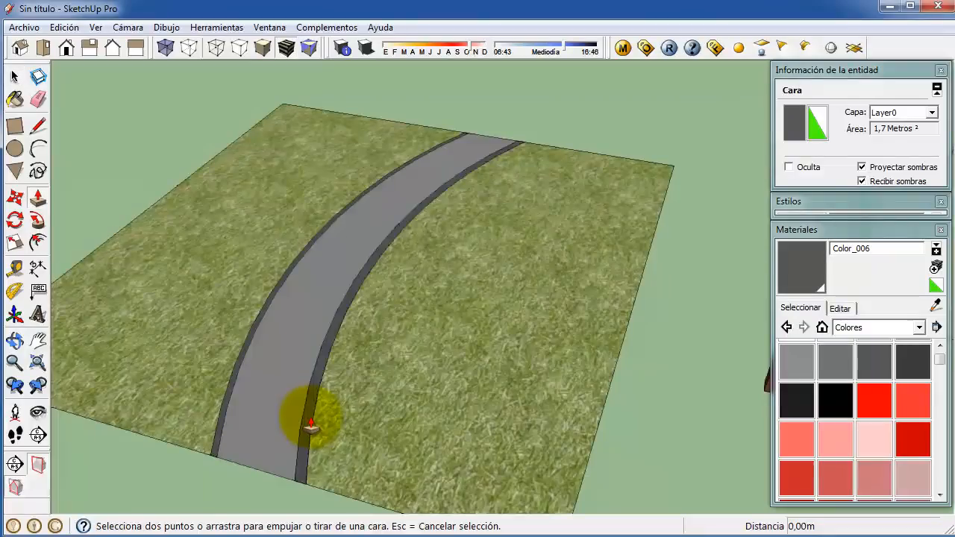
{"action": "left_click", "coordinate": [306, 413]}
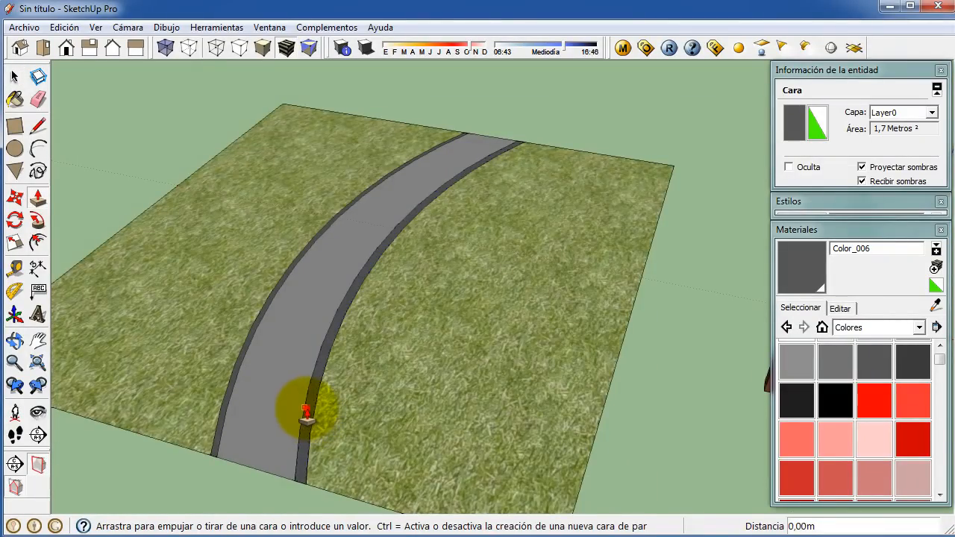
{"action": "middle_click_drag", "start_coordinate": [298, 441], "coordinate": [341, 375]}
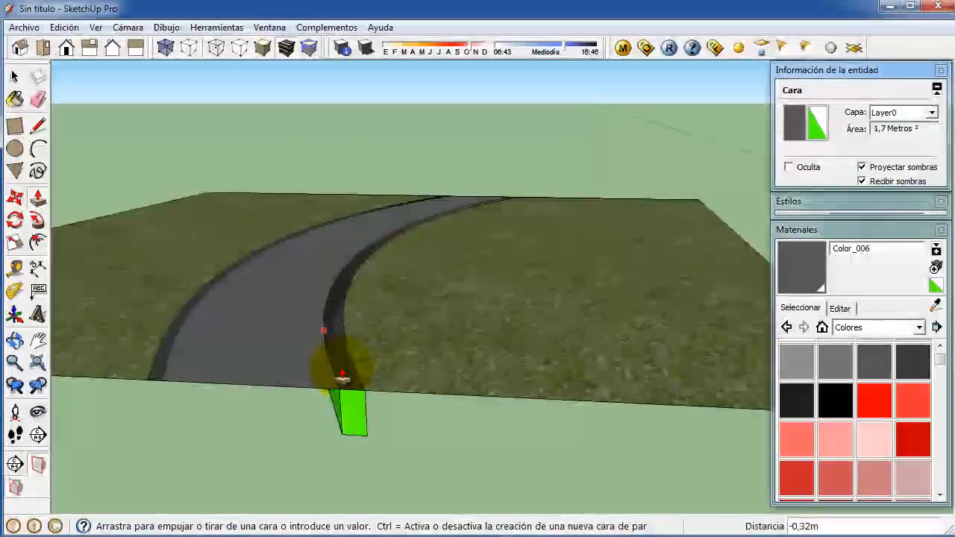
{"action": "left_click", "coordinate": [347, 328]}
{"action": "scroll", "coordinate": [160, 384], "scroll_direction": "up", "scroll_amount": 3}
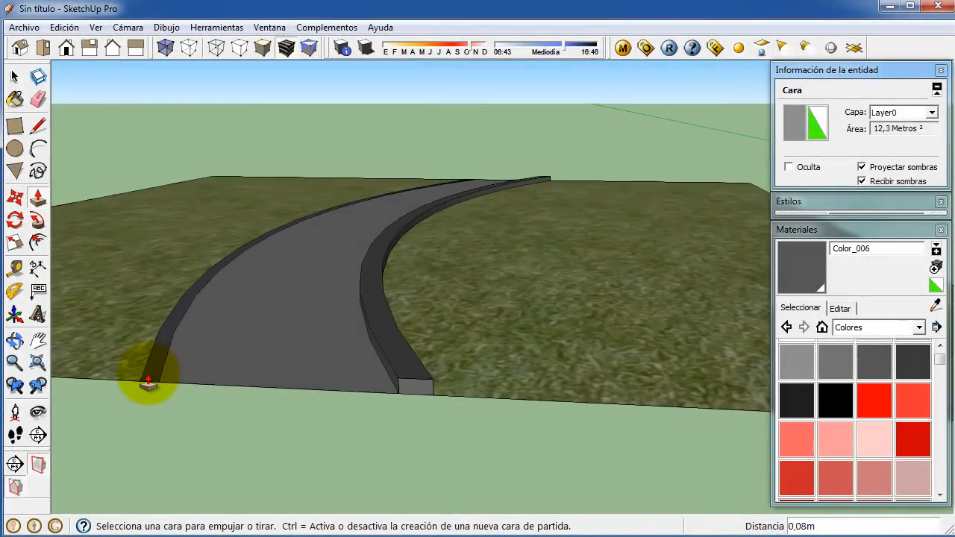
Draw a rectangle of about 62.8 m² on the ground beyond the posts and the wooden square
{"action": "scroll", "coordinate": [244, 390], "scroll_direction": "down", "scroll_amount": 3}
{"action": "key", "text": "space"}
{"action": "mouse_move", "coordinate": [358, 420]}
{"action": "middle_mouse_down"}
{"action": "mouse_move", "coordinate": [400, 438]}
{"action": "mouse_move", "coordinate": [345, 472]}
{"action": "mouse_move", "coordinate": [441, 390]}
{"action": "mouse_move", "coordinate": [426, 435]}
{"action": "mouse_move", "coordinate": [371, 409]}
{"action": "middle_mouse_up"}
{"action": "scroll", "coordinate": [395, 444], "scroll_direction": "down", "scroll_amount": 2}
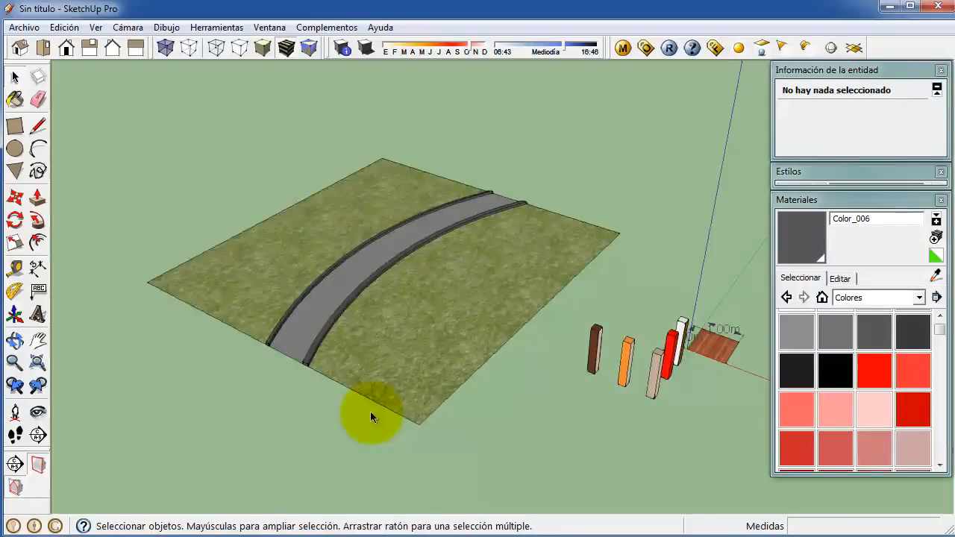
{"action": "scroll", "coordinate": [369, 413], "scroll_direction": "down", "scroll_amount": 2}
{"action": "mouse_move", "coordinate": [390, 391]}
{"action": "middle_mouse_down"}
{"action": "mouse_move", "coordinate": [465, 378]}
{"action": "mouse_move", "coordinate": [388, 395]}
{"action": "middle_mouse_up"}
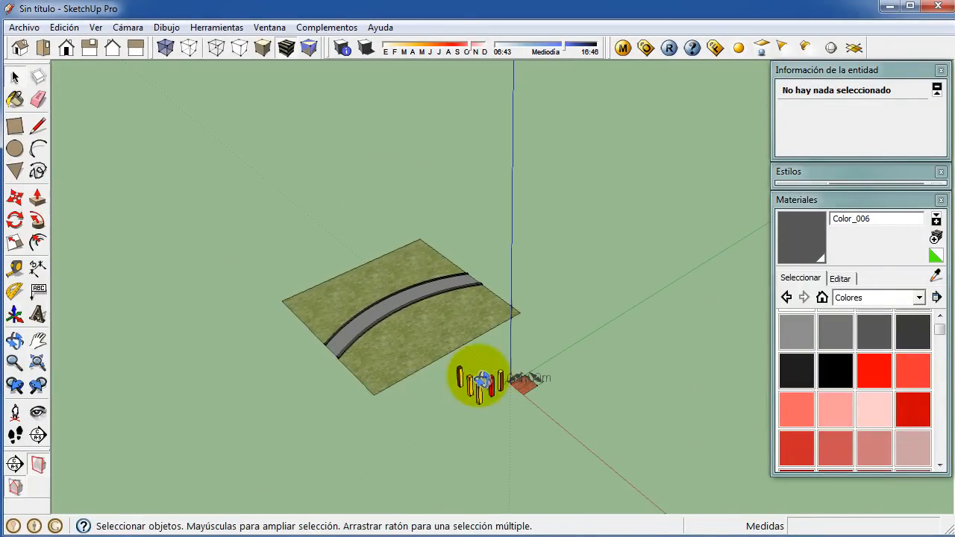
{"action": "middle_click_drag", "start_coordinate": [473, 379], "coordinate": [341, 385], "text": "shift"}
{"action": "key", "text": "r"}
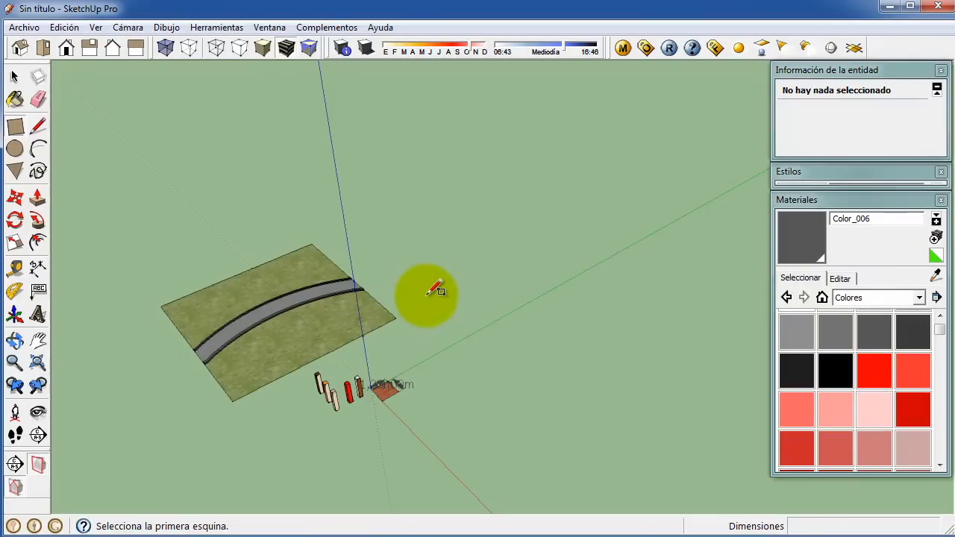
{"action": "left_click", "coordinate": [429, 295]}
{"action": "left_click", "coordinate": [625, 268]}
Push/Pull the new rectangle upward into a tall box to form the house body
{"action": "middle_click_drag", "start_coordinate": [512, 336], "coordinate": [511, 321]}
{"action": "key", "text": "p"}
{"action": "left_click_drag", "start_coordinate": [509, 302], "coordinate": [516, 215]}
{"action": "middle_click_drag", "start_coordinate": [465, 330], "coordinate": [512, 252]}
Draw a line about 10.08 m long down the middle of the box's top face, parallel to its long edges
{"action": "key", "text": "l"}
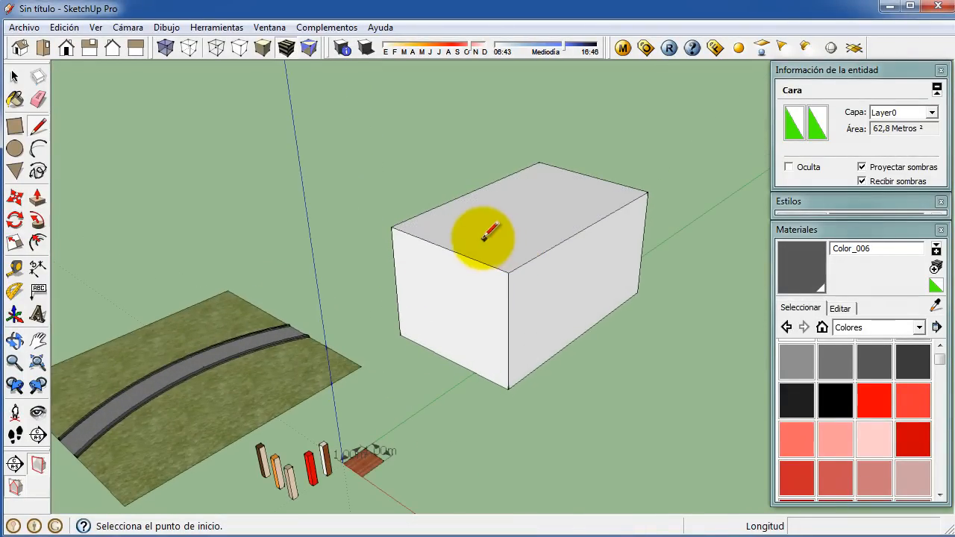
{"action": "left_click", "coordinate": [446, 248]}
{"action": "left_click", "coordinate": [597, 173]}
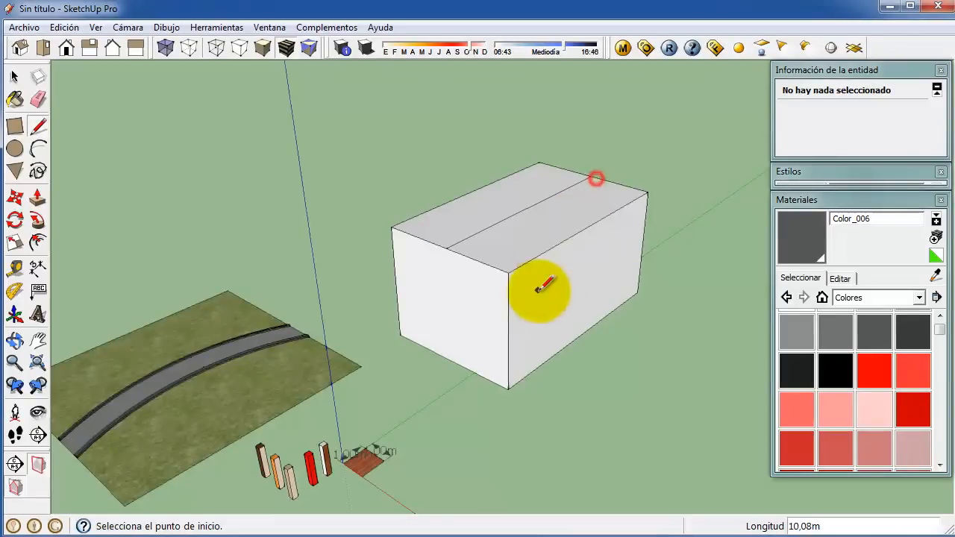
Move the top centre line upward to turn the box's top into a gable roof
{"action": "middle_click_drag", "start_coordinate": [479, 252], "coordinate": [500, 239]}
{"action": "key", "text": "m"}
{"action": "left_click", "coordinate": [482, 232]}
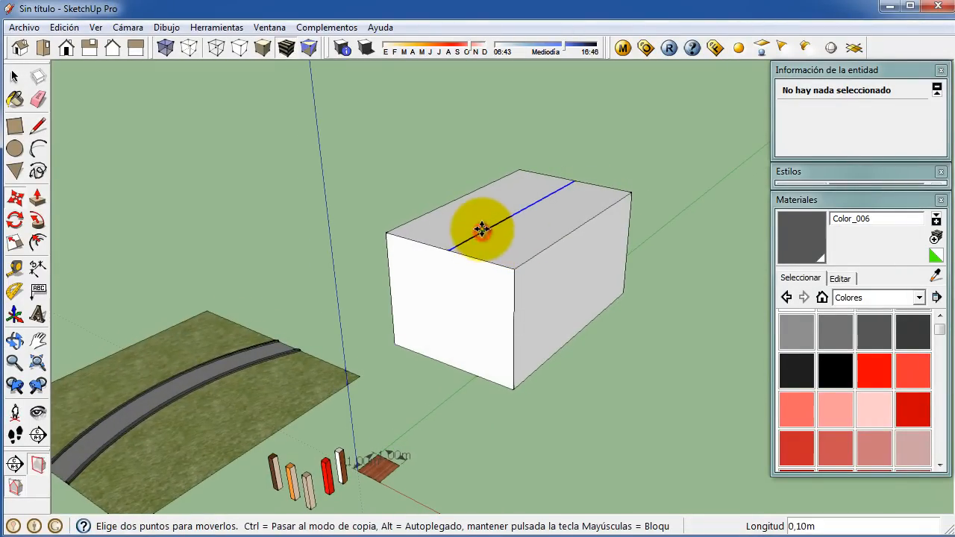
{"action": "left_click", "coordinate": [483, 169]}
Select all the house walls below the roof and paint them with Color_002 from the Colores collection
{"action": "middle_click_drag", "start_coordinate": [484, 301], "coordinate": [612, 324]}
{"action": "scroll", "coordinate": [471, 318], "scroll_direction": "down", "scroll_amount": 2}
{"action": "key", "text": "space"}
{"action": "left_click_drag", "start_coordinate": [612, 325], "coordinate": [384, 304]}
{"action": "middle_click_drag", "start_coordinate": [441, 326], "coordinate": [379, 390]}
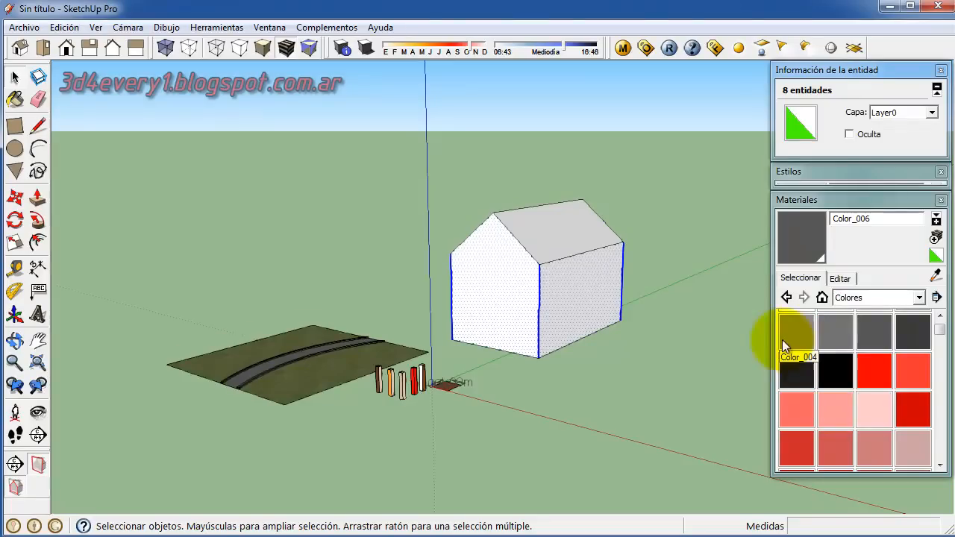
{"action": "left_click", "coordinate": [939, 315]}
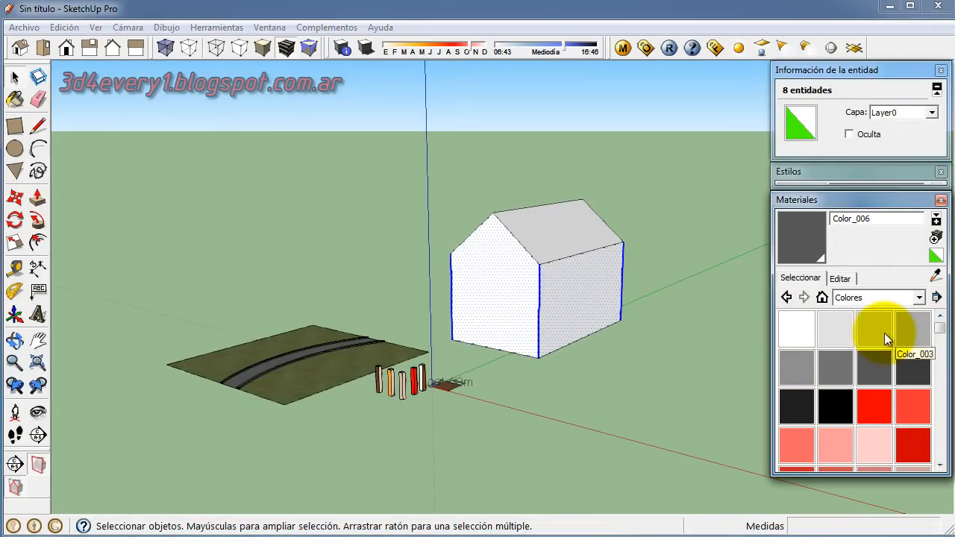
{"action": "left_click", "coordinate": [873, 330]}
{"action": "left_click", "coordinate": [572, 299]}
Select both roof slopes and paint them with the Tejas material from the Tejado collection
{"action": "mouse_move", "coordinate": [560, 366]}
{"action": "middle_mouse_down"}
{"action": "mouse_move", "coordinate": [550, 453]}
{"action": "mouse_move", "coordinate": [543, 445]}
{"action": "middle_mouse_up"}
{"action": "scroll", "coordinate": [539, 451], "scroll_direction": "down", "scroll_amount": 1}
{"action": "mouse_move", "coordinate": [554, 351]}
{"action": "middle_mouse_down"}
{"action": "mouse_move", "coordinate": [559, 396]}
{"action": "mouse_move", "coordinate": [561, 365]}
{"action": "middle_mouse_up"}
{"action": "key", "text": "space"}
{"action": "scroll", "coordinate": [585, 282], "scroll_direction": "up", "scroll_amount": 4}
{"action": "left_click", "coordinate": [535, 268]}
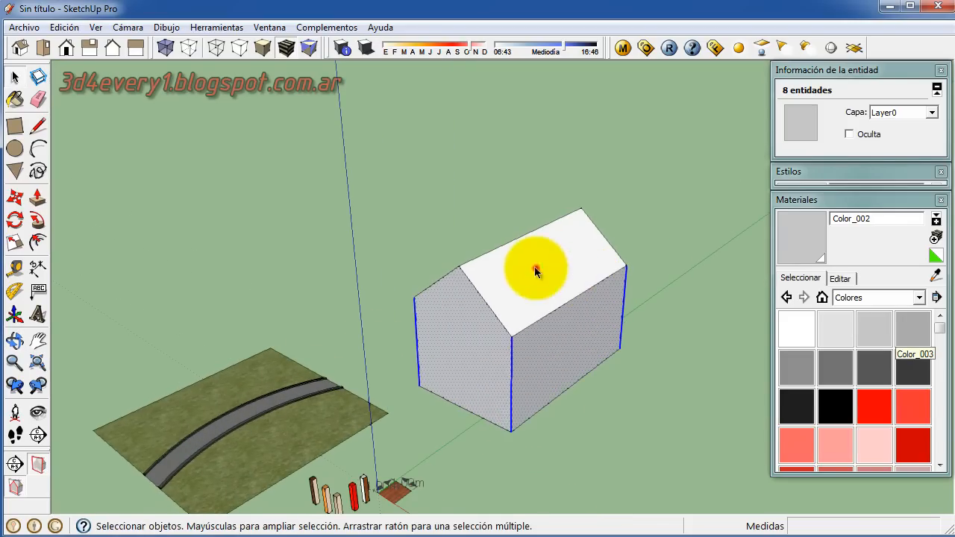
{"action": "middle_click_drag", "start_coordinate": [488, 319], "coordinate": [476, 278]}
{"action": "middle_click_drag", "start_coordinate": [544, 349], "coordinate": [296, 349]}
{"action": "left_click", "coordinate": [875, 327]}
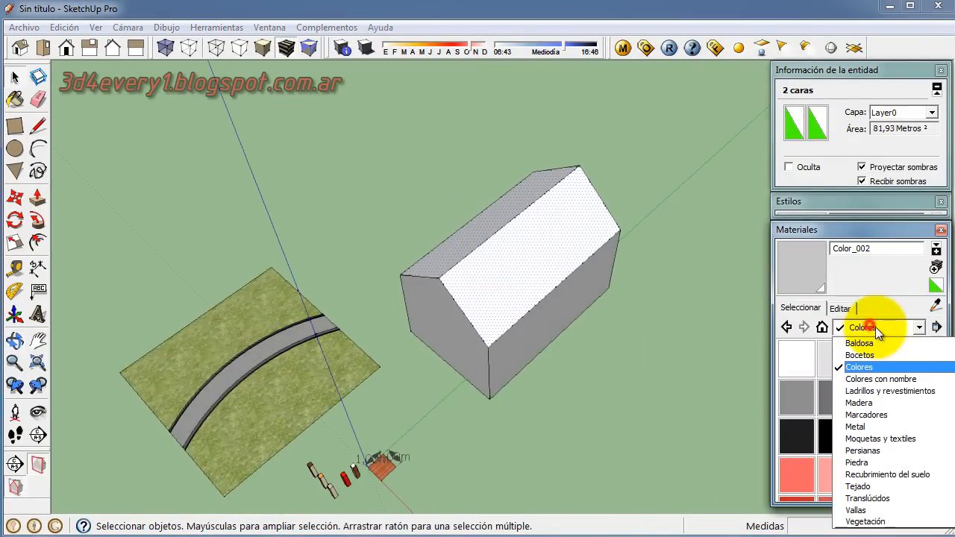
{"action": "left_click", "coordinate": [865, 486]}
{"action": "left_click_drag", "start_coordinate": [939, 351], "coordinate": [936, 409]}
{"action": "left_click", "coordinate": [876, 455]}
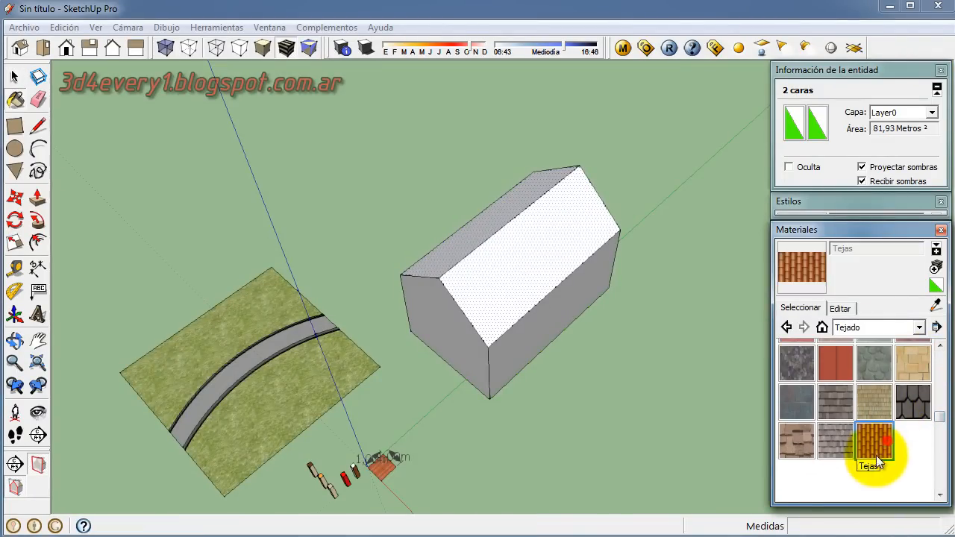
{"action": "left_click", "coordinate": [556, 276]}
Examine how the roof tile pattern meets the gable edge and the ridge
{"action": "mouse_move", "coordinate": [405, 306]}
{"action": "middle_mouse_down"}
{"action": "mouse_move", "coordinate": [472, 261]}
{"action": "mouse_move", "coordinate": [468, 270]}
{"action": "middle_mouse_up"}
{"action": "scroll", "coordinate": [478, 263], "scroll_direction": "up", "scroll_amount": 5}
{"action": "middle_click_drag", "start_coordinate": [453, 258], "coordinate": [420, 283]}
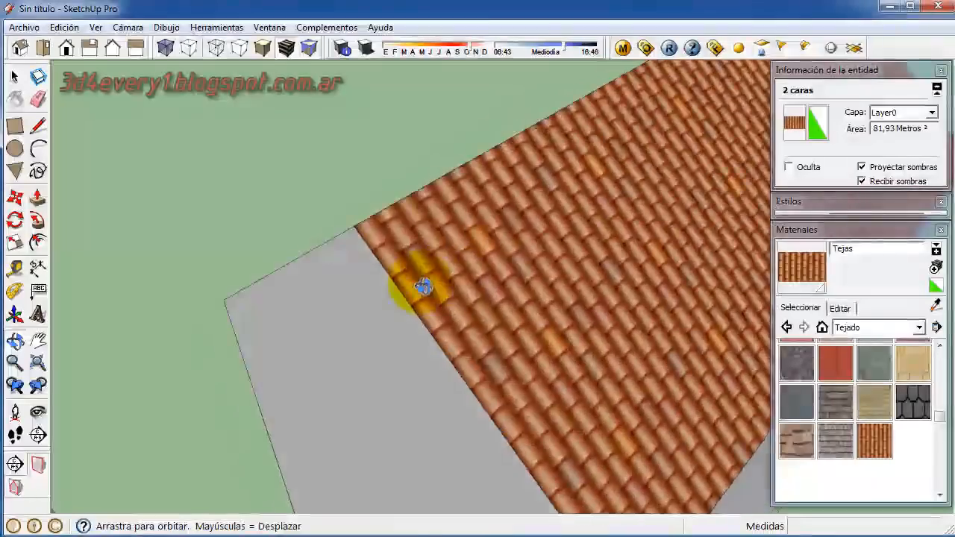
{"action": "scroll", "coordinate": [426, 288], "scroll_direction": "down", "scroll_amount": 2}
{"action": "scroll", "coordinate": [396, 247], "scroll_direction": "up", "scroll_amount": 4}
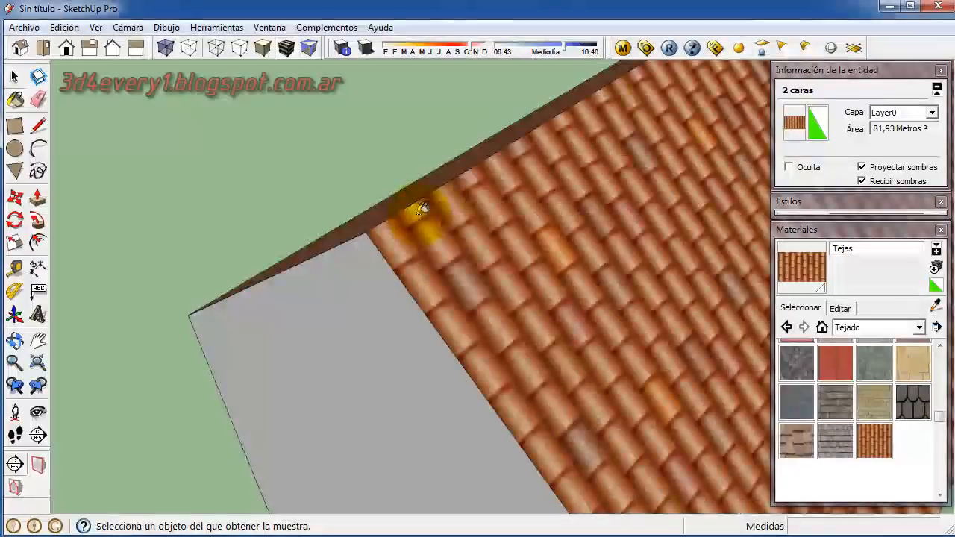
{"action": "scroll", "coordinate": [418, 210], "scroll_direction": "down", "scroll_amount": 1}
{"action": "scroll", "coordinate": [459, 237], "scroll_direction": "down", "scroll_amount": 1}
{"action": "key", "text": "space"}
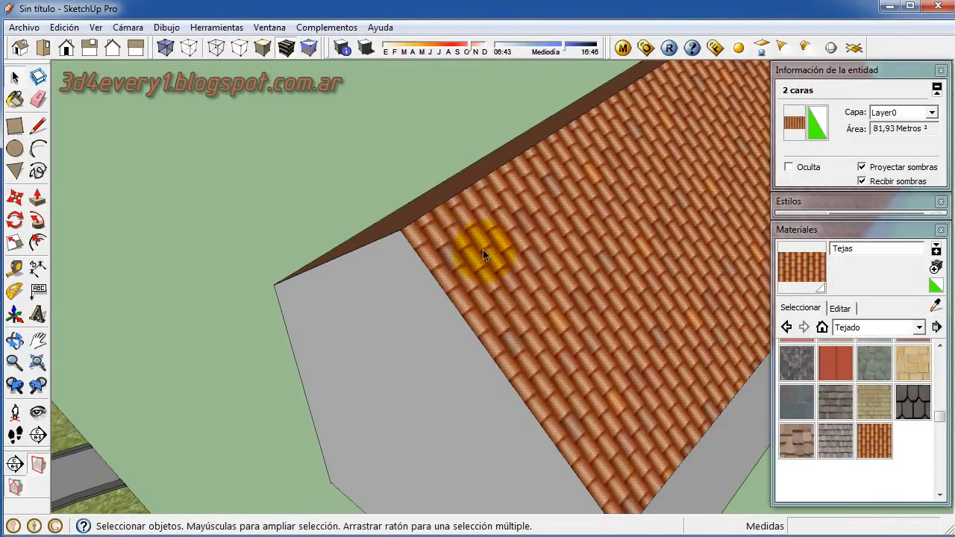
Reposition the tile texture on one roof slope to line the tiles up with its gable edge and ridge
{"action": "right_click", "coordinate": [483, 249]}
{"action": "left_click", "coordinate": [483, 247]}
{"action": "right_click", "coordinate": [483, 248]}
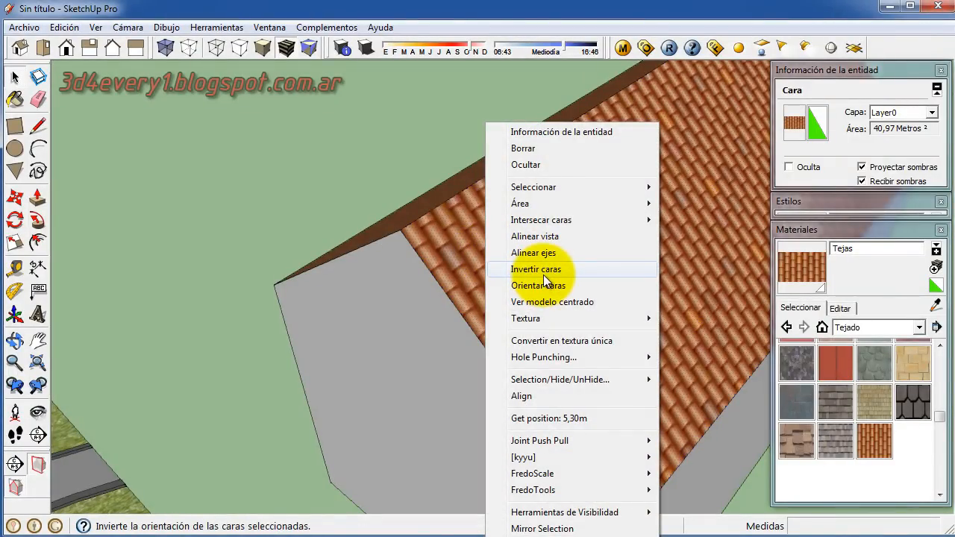
{"action": "mouse_move", "coordinate": [538, 318]}
{"action": "left_click", "coordinate": [673, 313]}
{"action": "left_click_drag", "start_coordinate": [610, 291], "coordinate": [452, 262]}
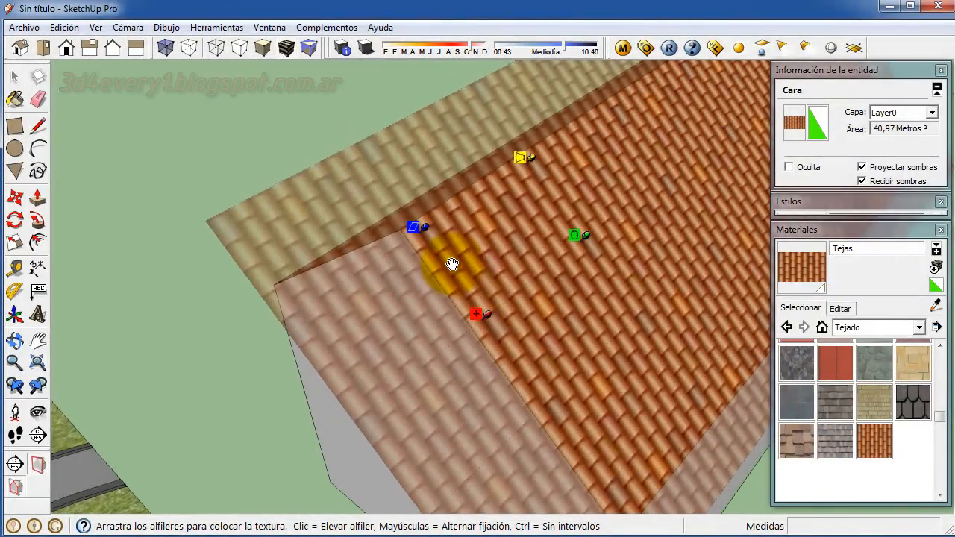
{"action": "right_click", "coordinate": [507, 272]}
{"action": "left_click", "coordinate": [552, 281]}
Inspect the repositioned tiles around the gable corner and along the ridge
{"action": "middle_click_drag", "start_coordinate": [544, 283], "coordinate": [548, 283]}
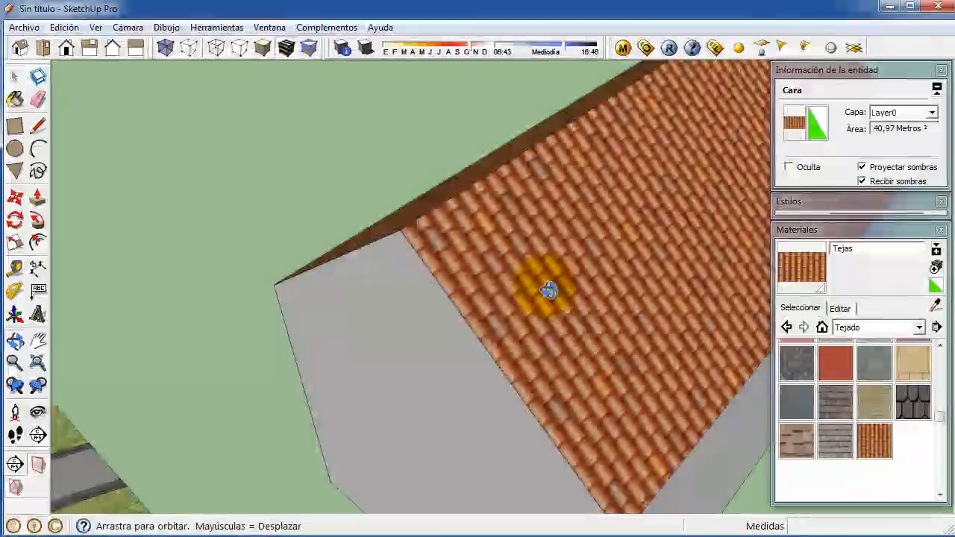
{"action": "scroll", "coordinate": [407, 280], "scroll_direction": "up", "scroll_amount": 5}
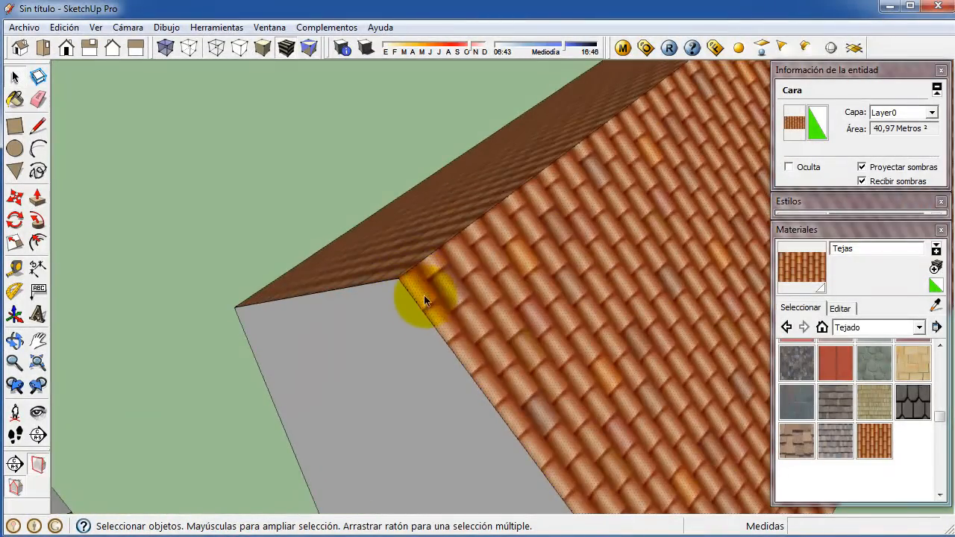
{"action": "scroll", "coordinate": [423, 293], "scroll_direction": "down", "scroll_amount": 2}
{"action": "middle_click_drag", "start_coordinate": [443, 309], "coordinate": [485, 295]}
{"action": "scroll", "coordinate": [467, 262], "scroll_direction": "up", "scroll_amount": 5}
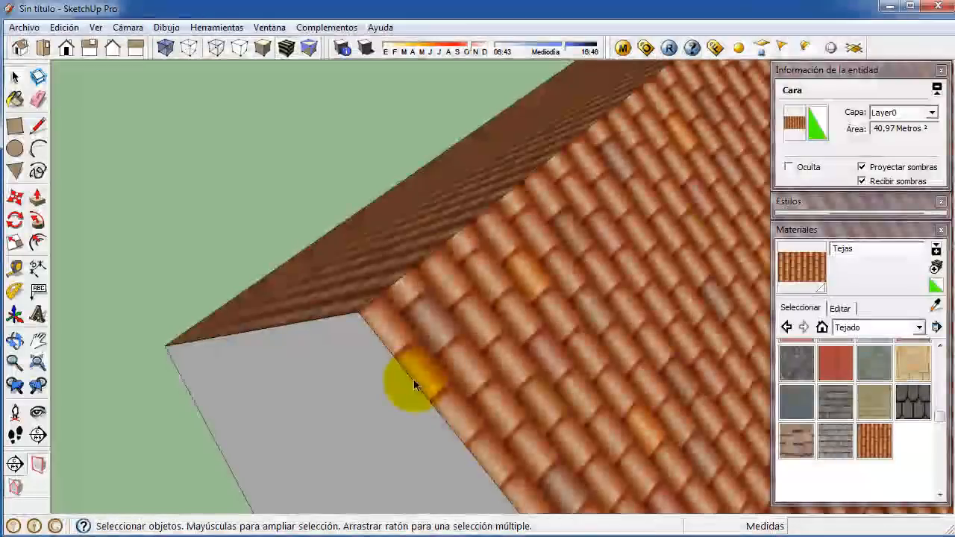
{"action": "scroll", "coordinate": [407, 280], "scroll_direction": "down", "scroll_amount": 4}
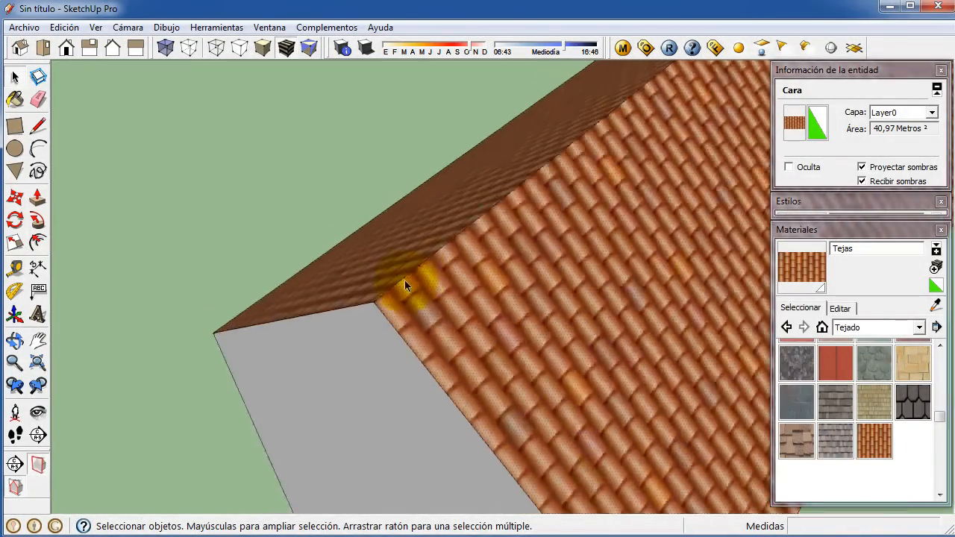
{"action": "middle_click_drag", "start_coordinate": [409, 280], "coordinate": [438, 309]}
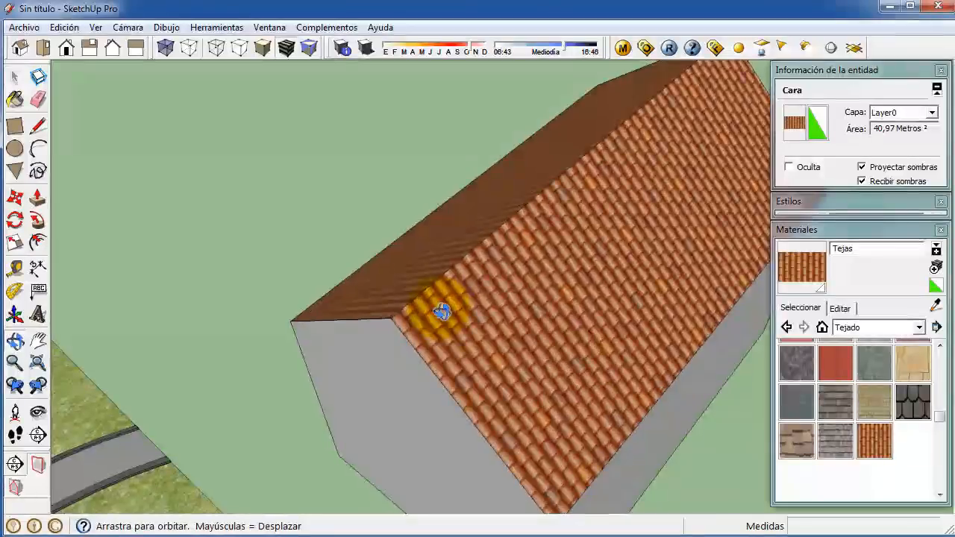
{"action": "scroll", "coordinate": [425, 277], "scroll_direction": "up", "scroll_amount": 4}
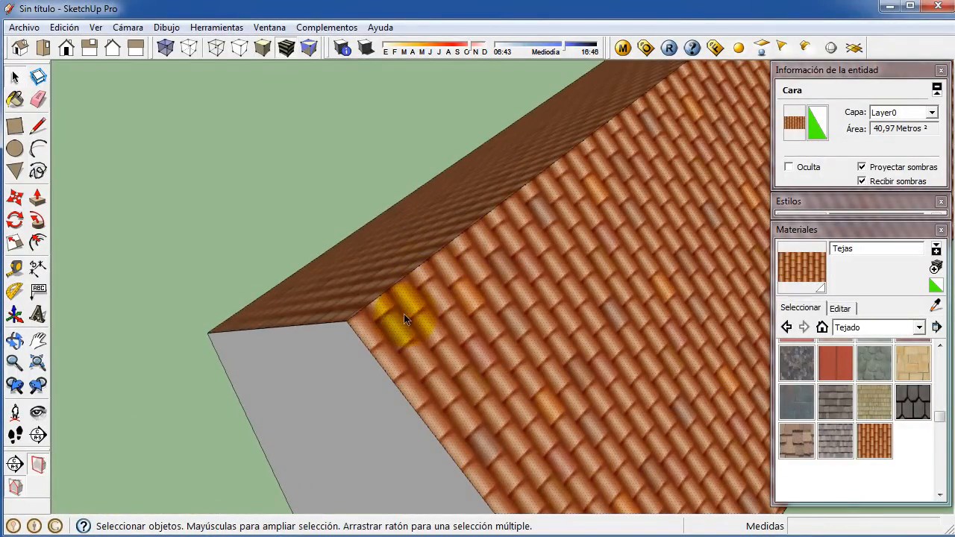
Try to draw a line on the repositioned roof slope from just below the ridge's near end to its far end
{"action": "key", "text": "l"}
{"action": "left_click", "coordinate": [357, 333]}
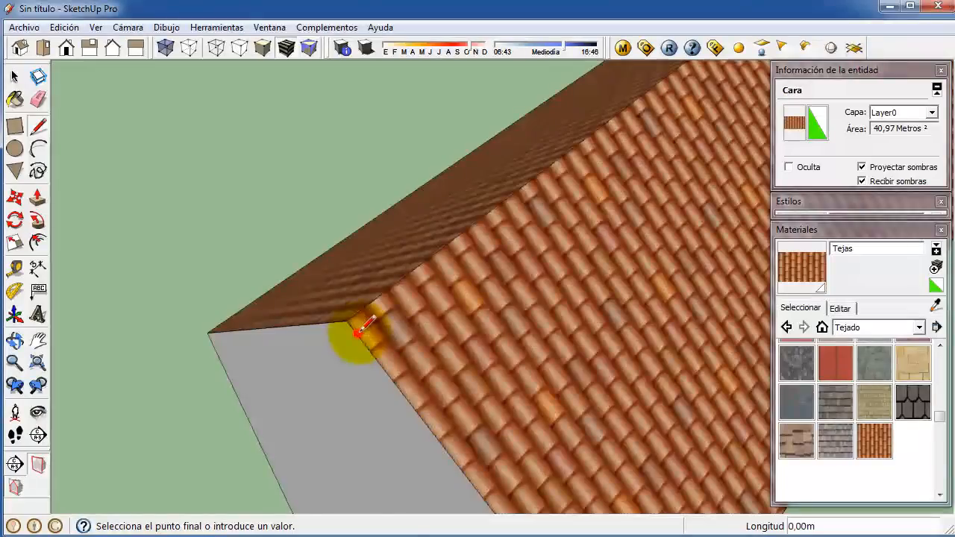
{"action": "scroll", "coordinate": [424, 285], "scroll_direction": "down", "scroll_amount": 3}
{"action": "middle_click_drag", "start_coordinate": [489, 249], "coordinate": [440, 250], "text": "shift"}
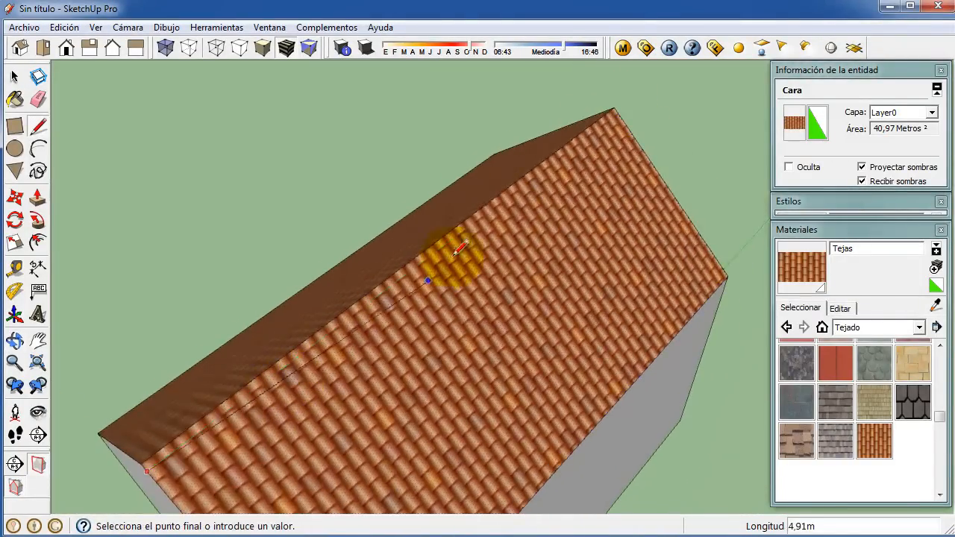
{"action": "left_click", "coordinate": [613, 109]}
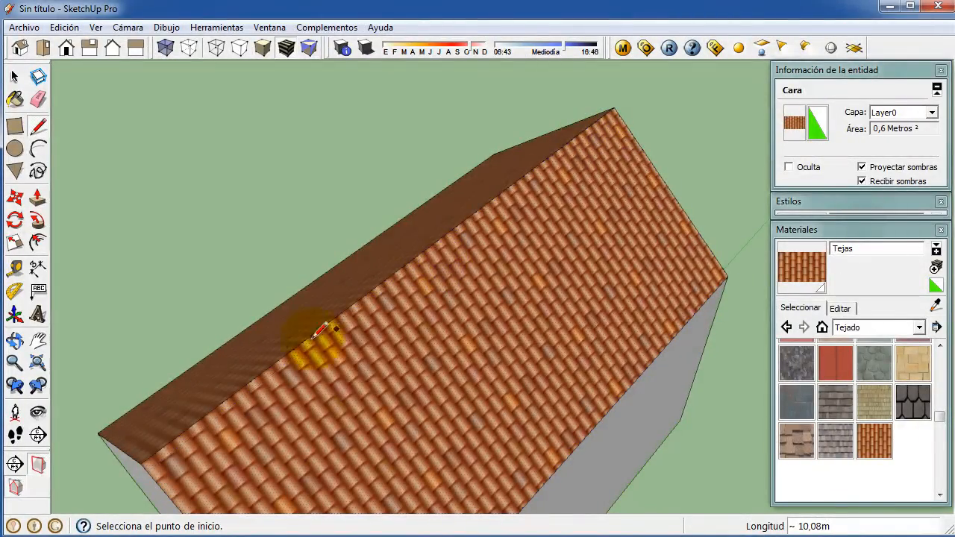
{"action": "key", "text": "ctrl+z"}
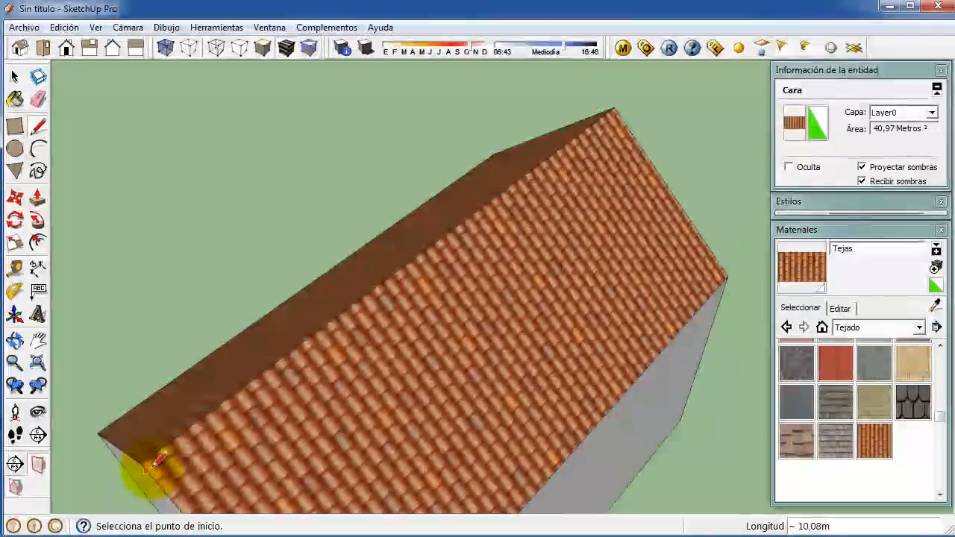
Draw a line parallel to the ridge on the repositioned roof slope, outlining a narrow ridge strip of about 1.38 m²
{"action": "left_click", "coordinate": [147, 470]}
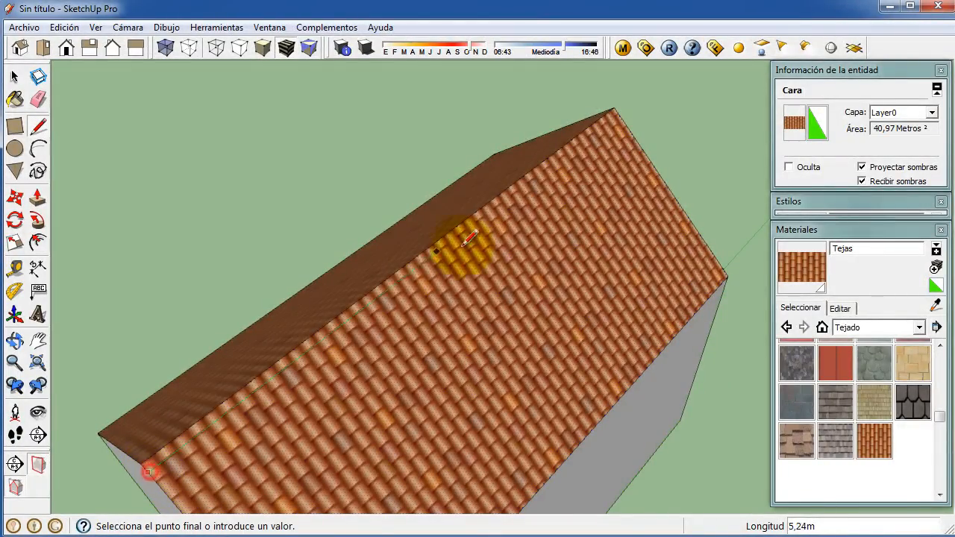
{"action": "left_click", "coordinate": [616, 112]}
{"action": "middle_click_drag", "start_coordinate": [552, 212], "coordinate": [564, 230]}
Paint the narrow ridge strip with Color_008 from the Colores collection
{"action": "left_click", "coordinate": [863, 325]}
{"action": "left_click", "coordinate": [865, 325]}
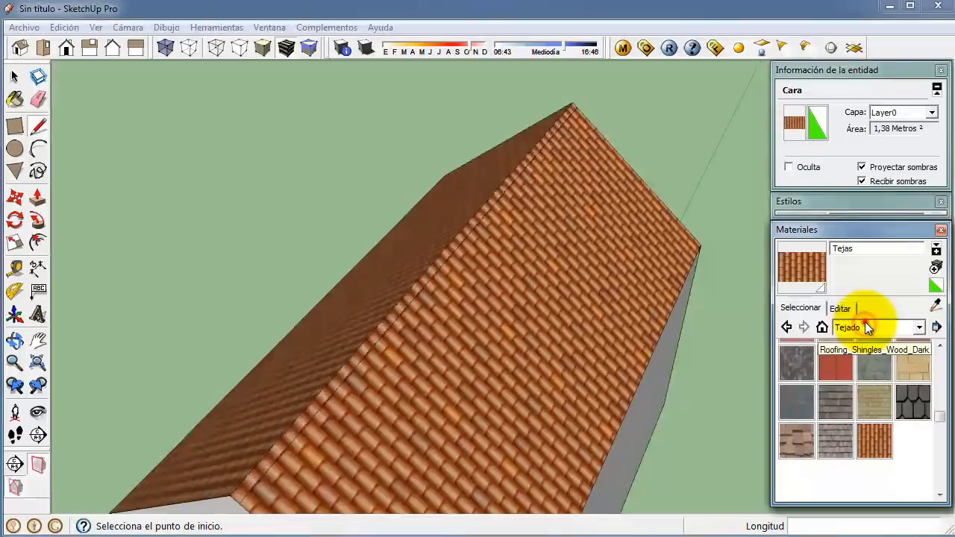
{"action": "left_click", "coordinate": [815, 306]}
{"action": "left_click", "coordinate": [822, 326]}
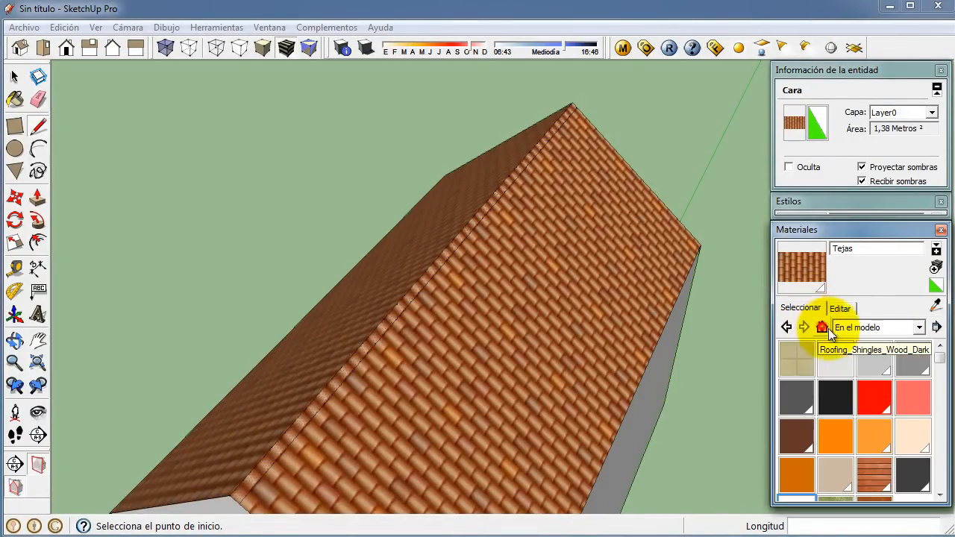
{"action": "left_click", "coordinate": [871, 325]}
{"action": "left_click", "coordinate": [880, 415]}
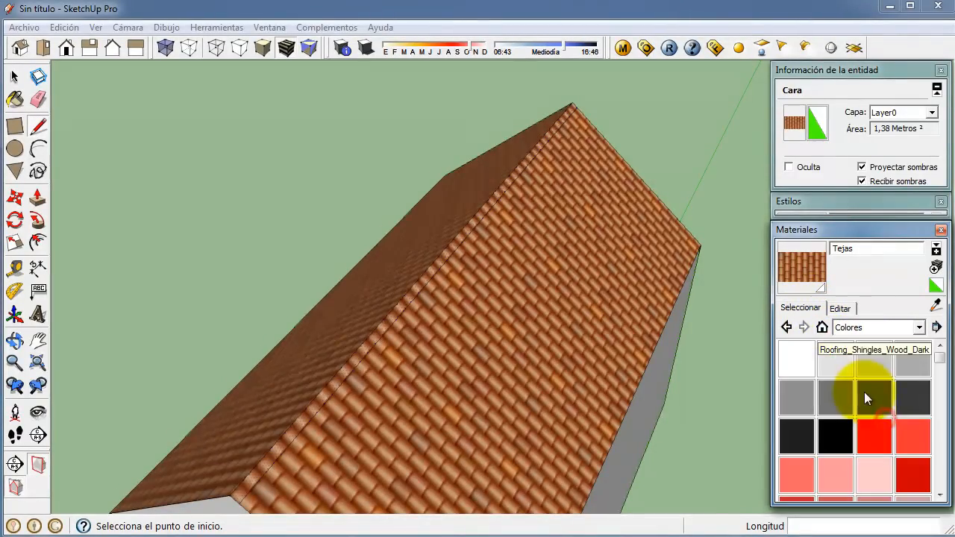
{"action": "left_click", "coordinate": [803, 432]}
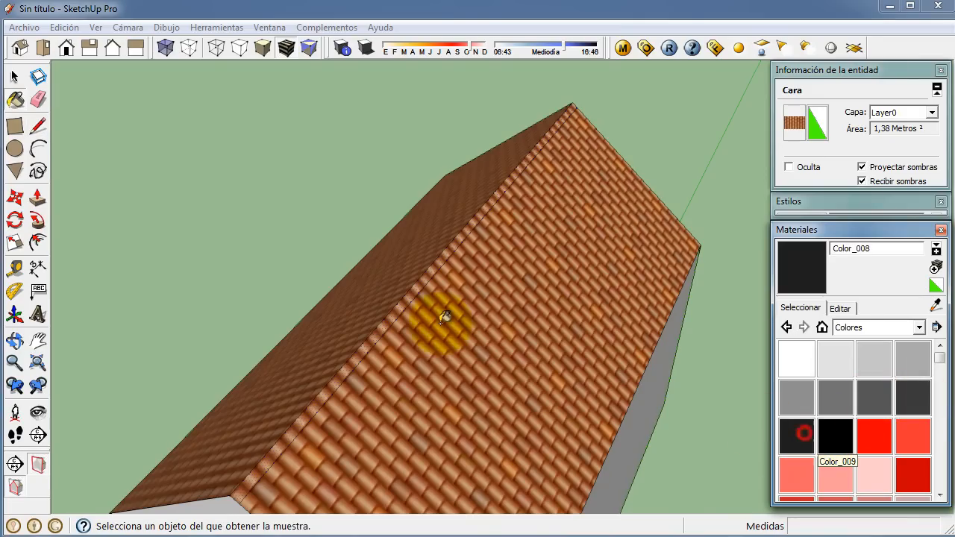
{"action": "left_click", "coordinate": [340, 372]}
Draw a line about 10.08 m long just below the ridge on the opposite roof slope to outline a matching strip
{"action": "mouse_move", "coordinate": [340, 359]}
{"action": "middle_mouse_down"}
{"action": "mouse_move", "coordinate": [294, 352]}
{"action": "mouse_move", "coordinate": [550, 320]}
{"action": "mouse_move", "coordinate": [663, 410]}
{"action": "middle_mouse_up"}
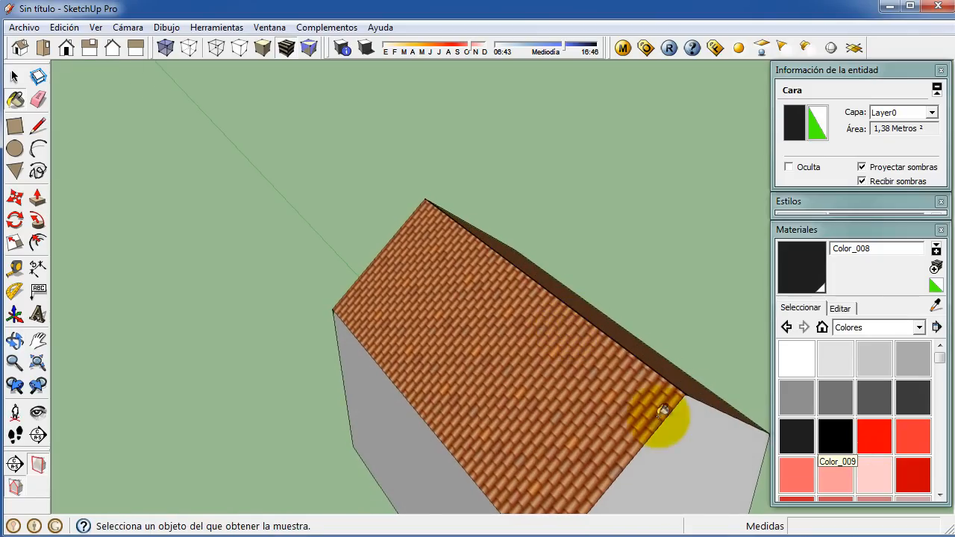
{"action": "key", "text": "l"}
{"action": "scroll", "coordinate": [663, 403], "scroll_direction": "up", "scroll_amount": 3}
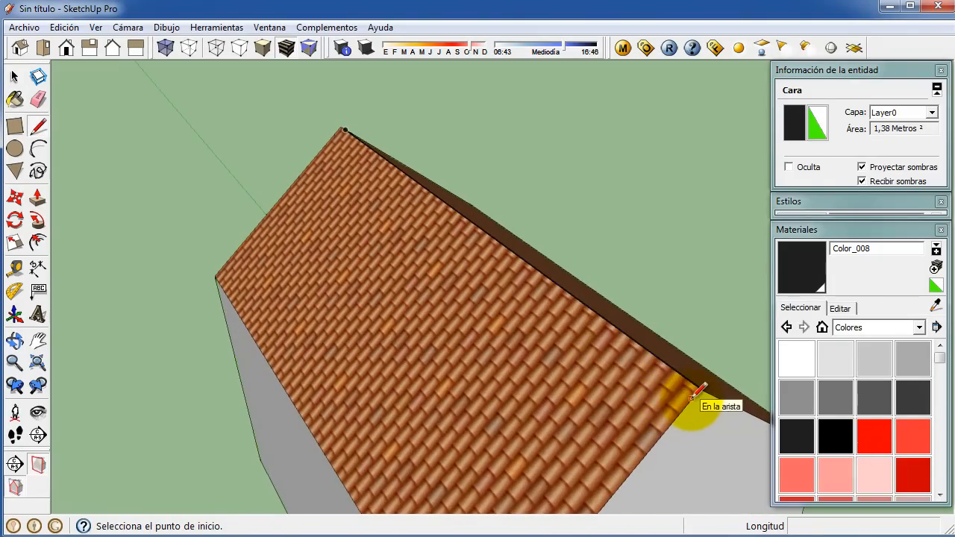
{"action": "left_click", "coordinate": [690, 396]}
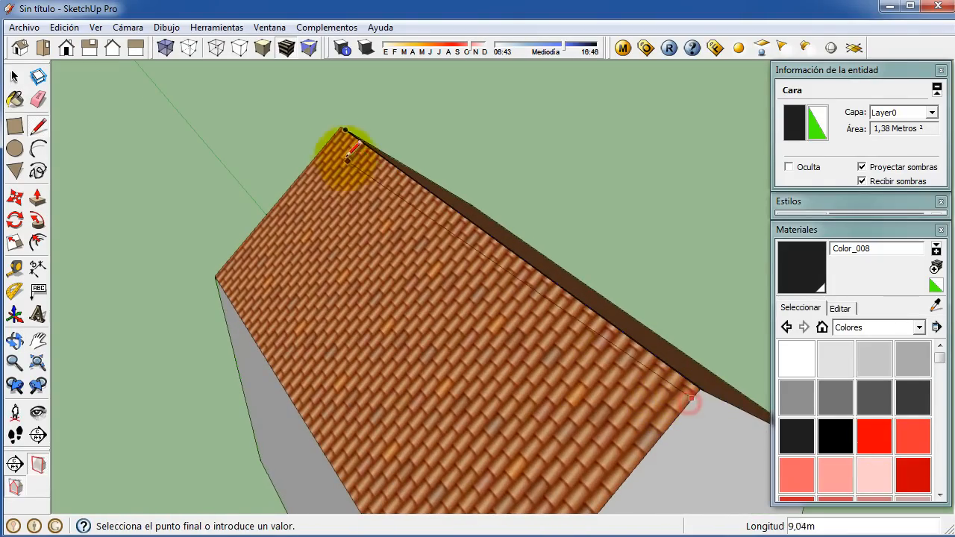
{"action": "left_click", "coordinate": [333, 132]}
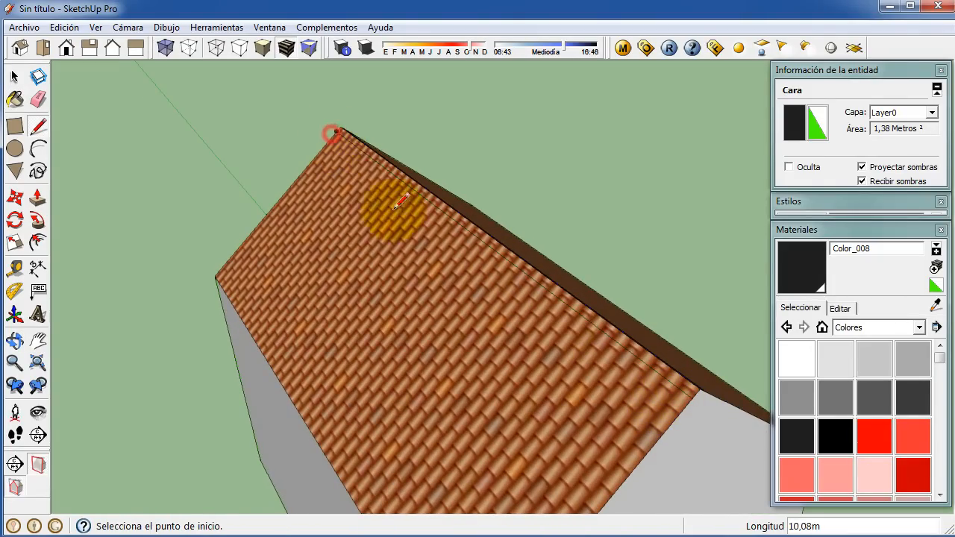
Paint the matching ridge strip on the opposite roof slope with Color_008
{"action": "left_click", "coordinate": [796, 271]}
{"action": "middle_click_drag", "start_coordinate": [618, 330], "coordinate": [362, 330]}
{"action": "scroll", "coordinate": [357, 334], "scroll_direction": "down", "scroll_amount": 2}
{"action": "key", "text": "space"}
{"action": "left_click", "coordinate": [602, 384]}
{"action": "middle_click_drag", "start_coordinate": [482, 409], "coordinate": [504, 308]}
{"action": "scroll", "coordinate": [504, 308], "scroll_direction": "down", "scroll_amount": 2}
{"action": "middle_click_drag", "start_coordinate": [425, 408], "coordinate": [531, 411]}
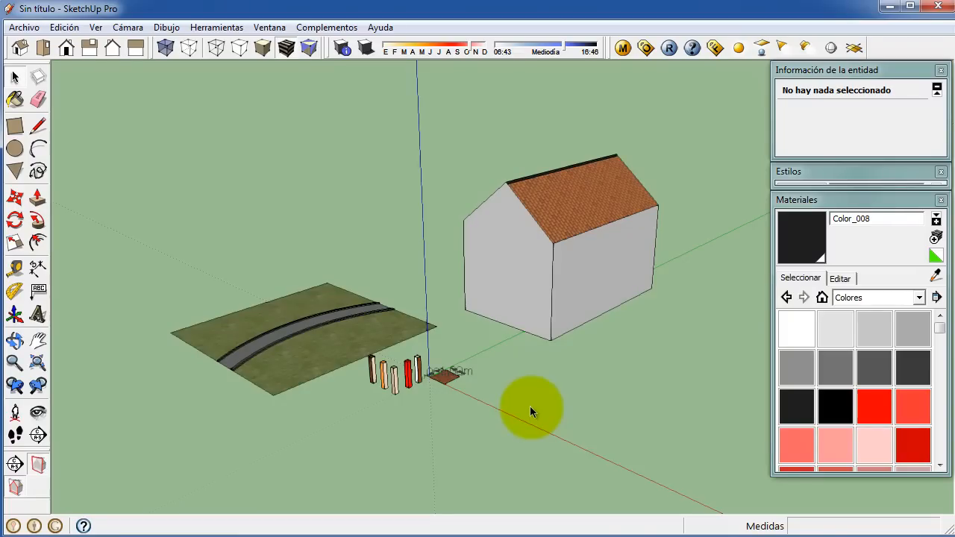
{"action": "middle_click_drag", "start_coordinate": [519, 389], "coordinate": [538, 397]}
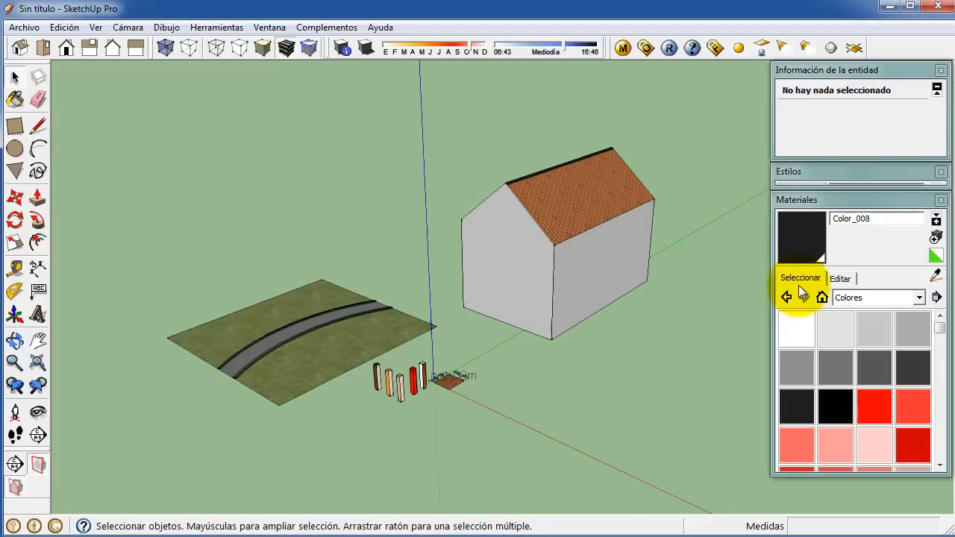
{"action": "mouse_move", "coordinate": [547, 288]}
{"action": "middle_mouse_down"}
{"action": "mouse_move", "coordinate": [560, 292]}
{"action": "mouse_move", "coordinate": [543, 297]}
{"action": "middle_mouse_up"}
{"action": "scroll", "coordinate": [502, 285], "scroll_direction": "up", "scroll_amount": 2}
{"action": "scroll", "coordinate": [493, 271], "scroll_direction": "down", "scroll_amount": 1}
{"action": "middle_click_drag", "start_coordinate": [493, 275], "coordinate": [522, 294]}
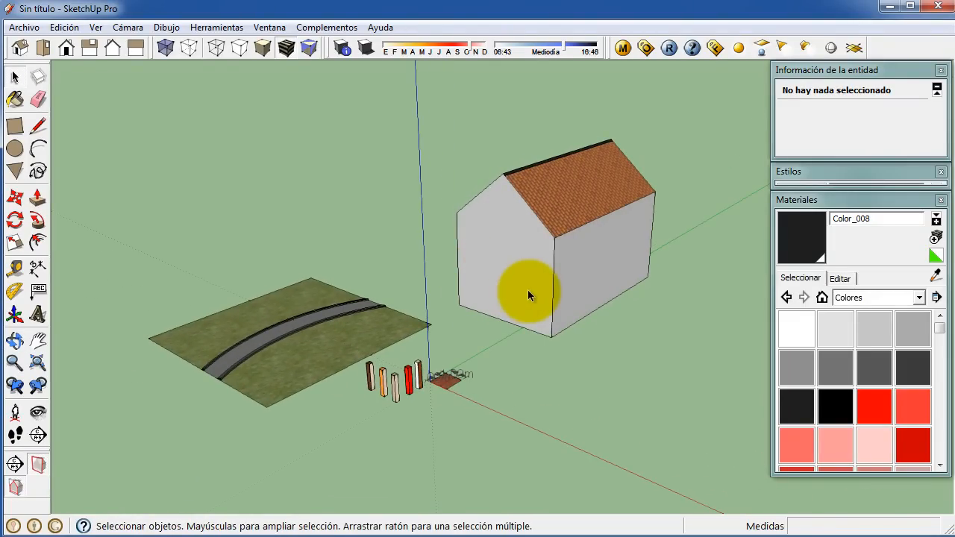
{"action": "middle_click_drag", "start_coordinate": [556, 296], "coordinate": [526, 302]}
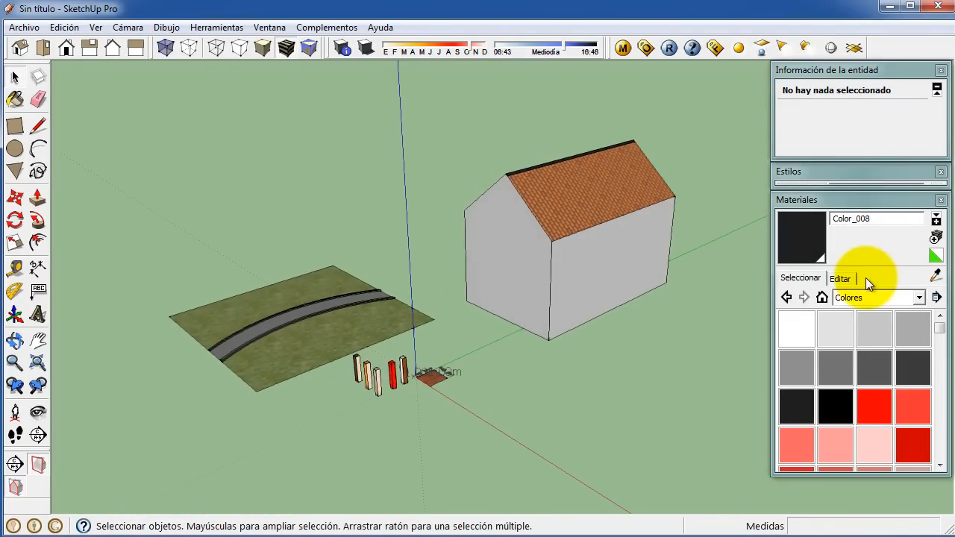
Start creating a new material and browse to the Madera folder of Mi Coleccion de Texturas for its texture image
{"action": "left_click", "coordinate": [936, 237]}
{"action": "left_click_drag", "start_coordinate": [694, 113], "coordinate": [704, 89]}
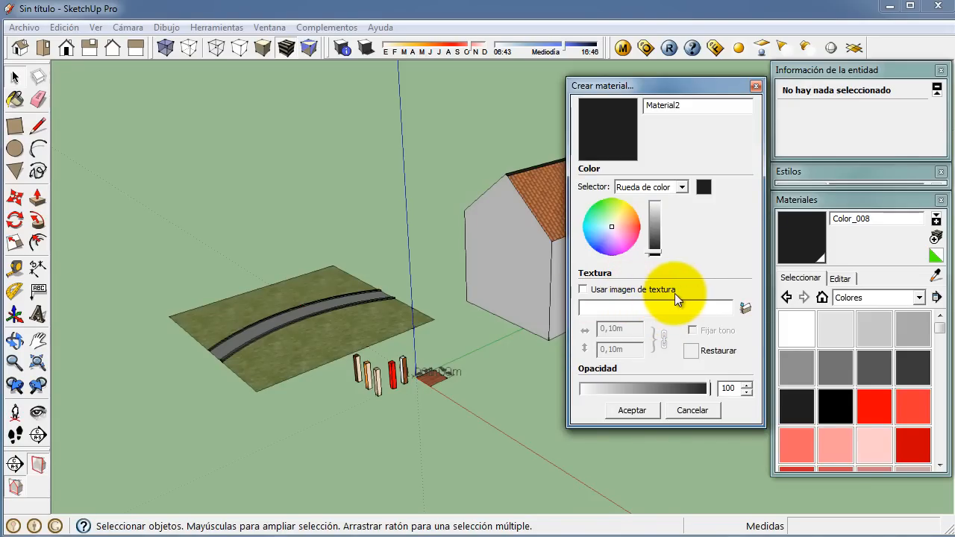
{"action": "left_click", "coordinate": [746, 309]}
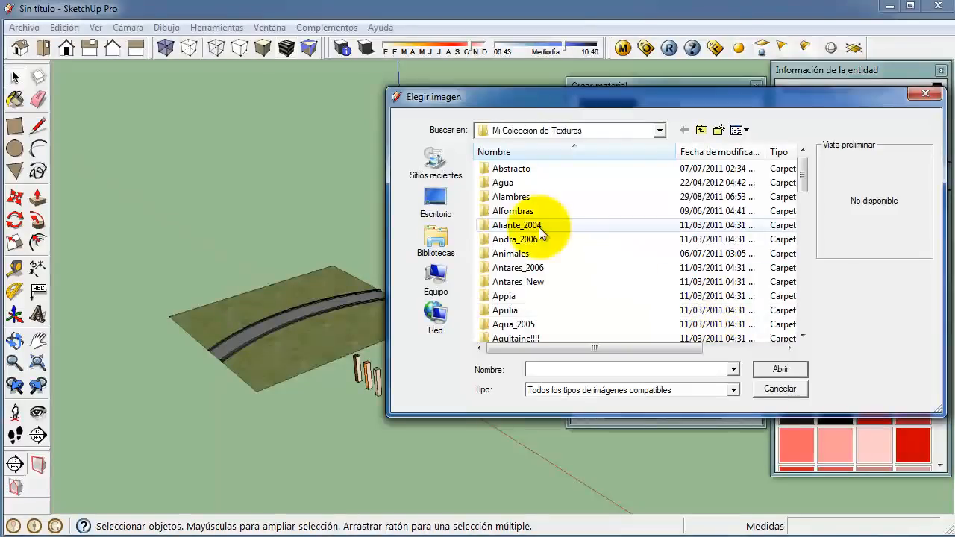
{"action": "left_click_drag", "start_coordinate": [800, 181], "coordinate": [809, 251]}
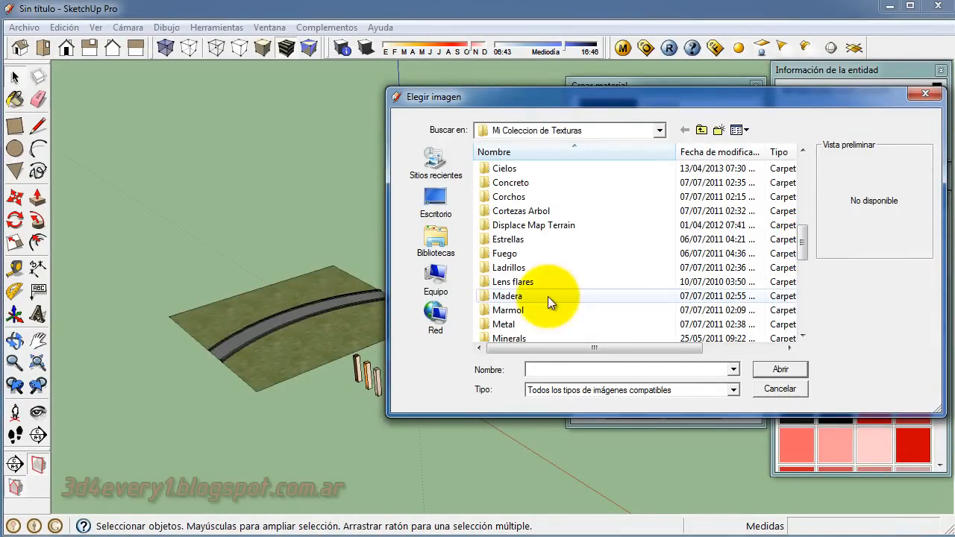
{"action": "double_click", "coordinate": [514, 297]}
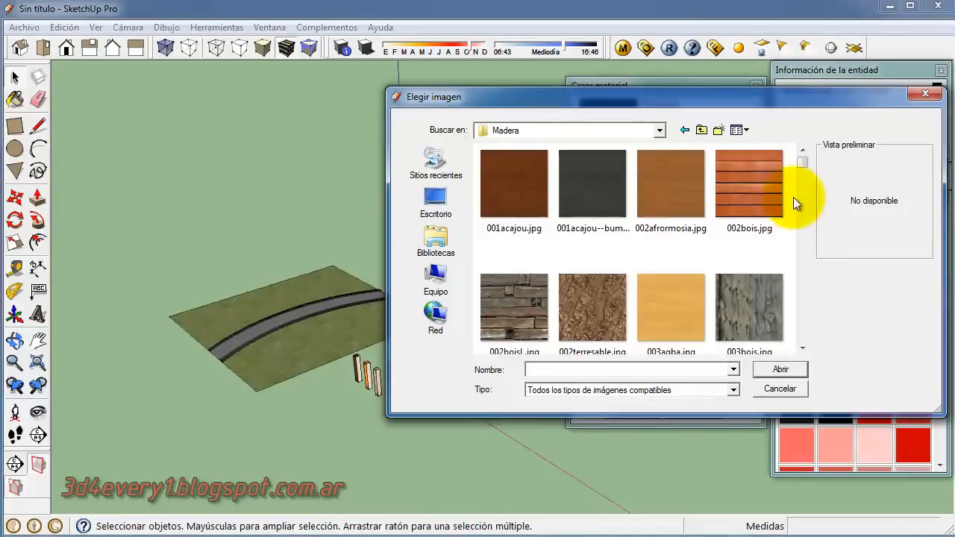
{"action": "mouse_move", "coordinate": [804, 165]}
{"action": "left_mouse_down"}
{"action": "mouse_move", "coordinate": [804, 175]}
{"action": "mouse_move", "coordinate": [805, 167]}
{"action": "left_mouse_up"}
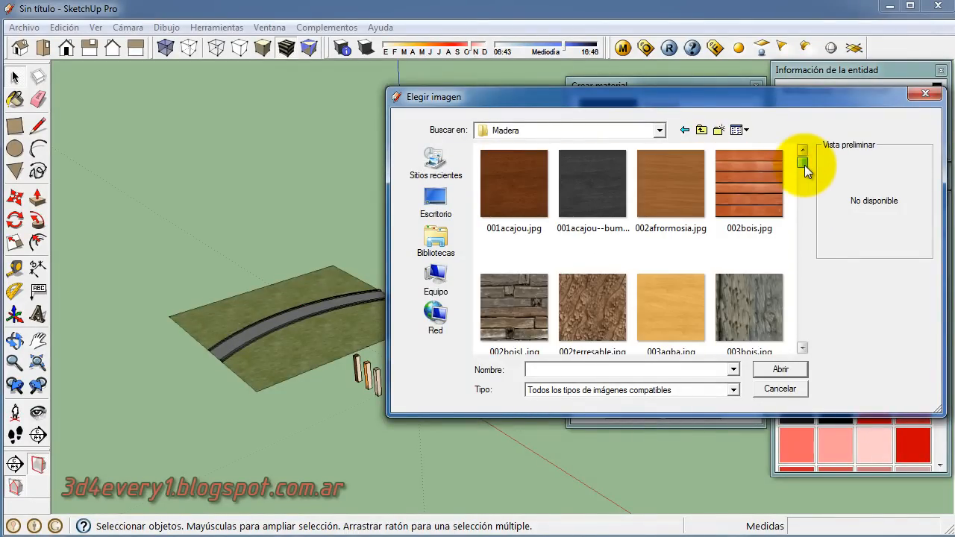
Find 038bois.jpg among the wood images and load it as the new material's texture
{"action": "left_click", "coordinate": [802, 347]}
{"action": "left_click", "coordinate": [803, 347]}
{"action": "left_click", "coordinate": [803, 347]}
{"action": "left_click", "coordinate": [803, 348]}
{"action": "left_click", "coordinate": [802, 348]}
{"action": "left_click", "coordinate": [802, 347]}
{"action": "left_click", "coordinate": [803, 348]}
{"action": "left_click", "coordinate": [802, 347]}
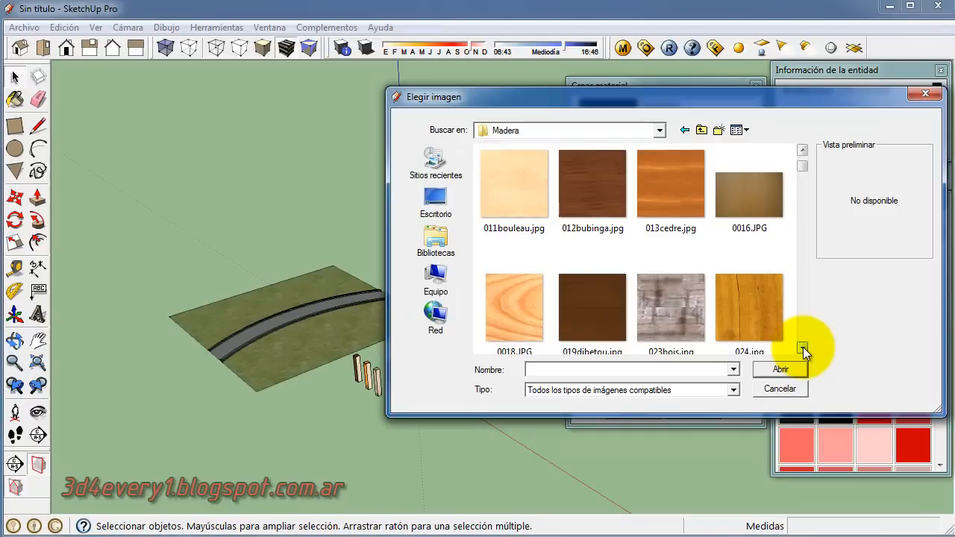
{"action": "left_click", "coordinate": [802, 348]}
{"action": "left_click", "coordinate": [803, 348]}
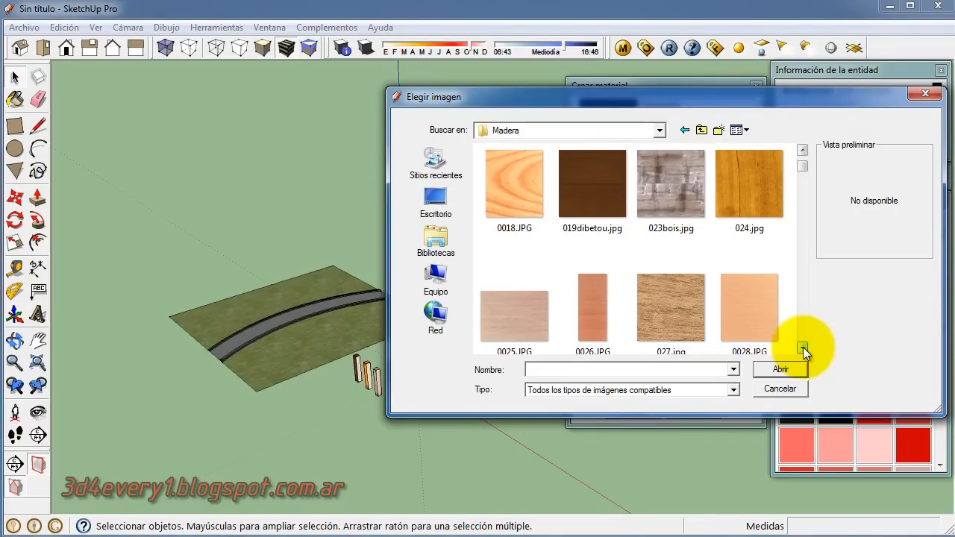
{"action": "left_click", "coordinate": [802, 348]}
{"action": "left_click", "coordinate": [803, 347]}
{"action": "left_click", "coordinate": [802, 347]}
{"action": "left_click", "coordinate": [802, 348]}
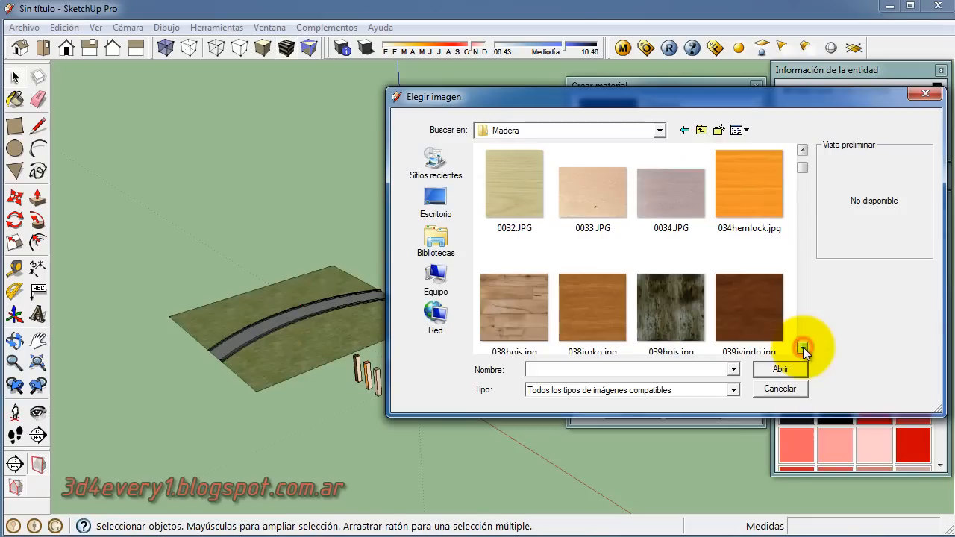
{"action": "left_click", "coordinate": [803, 348]}
{"action": "left_click", "coordinate": [512, 240]}
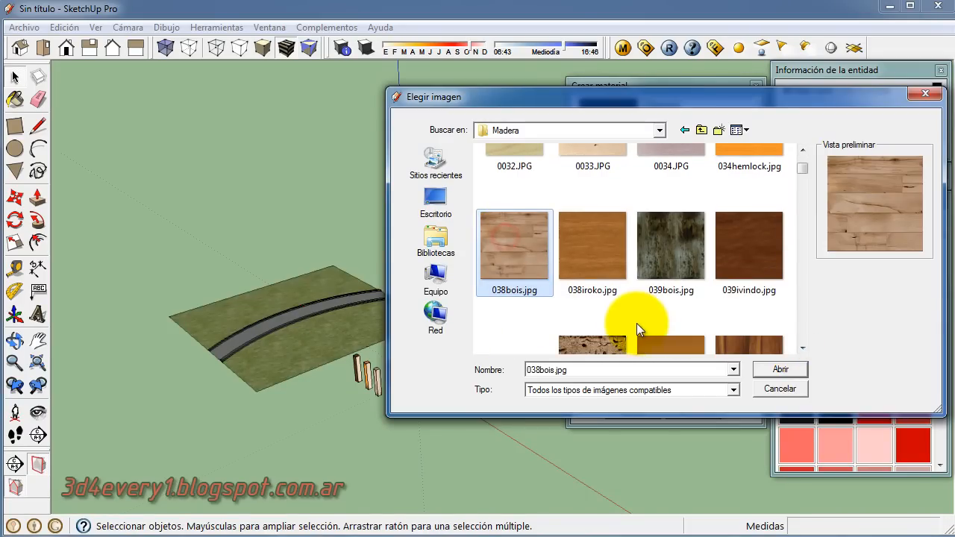
{"action": "left_click", "coordinate": [779, 368]}
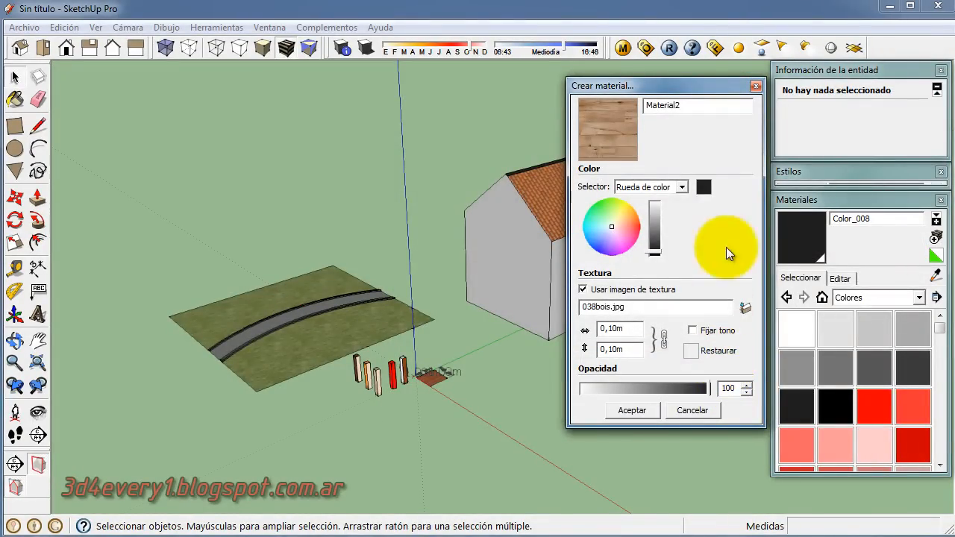
Name the new material Madera-Tablas and create it
{"action": "left_click", "coordinate": [692, 102]}
{"action": "type", "text": "Madera"}
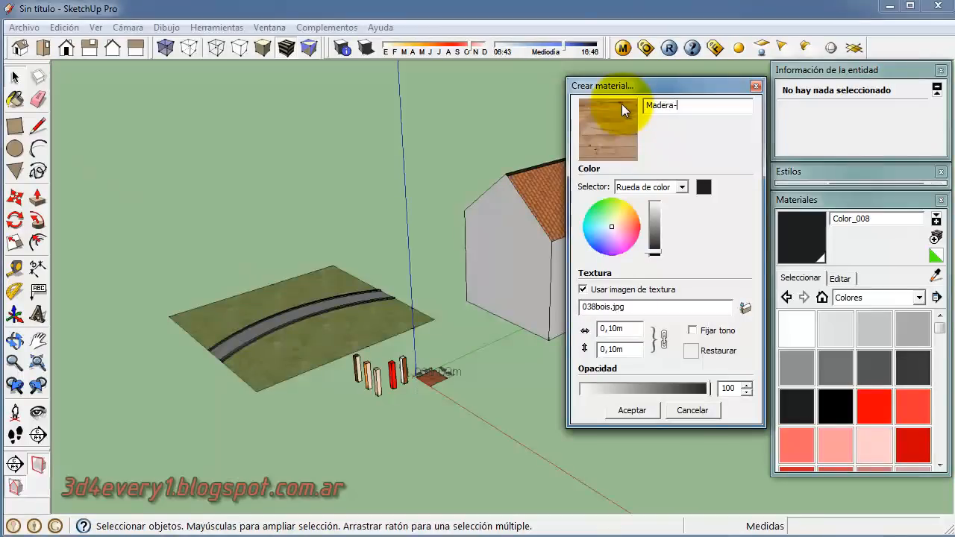
{"action": "type", "text": "-Tablas"}
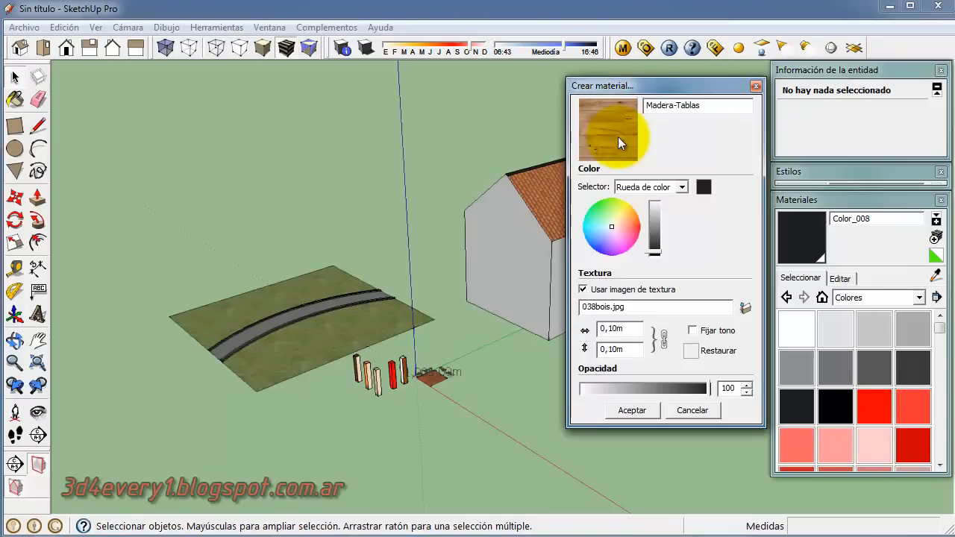
{"action": "left_click", "coordinate": [635, 412]}
{"action": "left_click", "coordinate": [799, 242]}
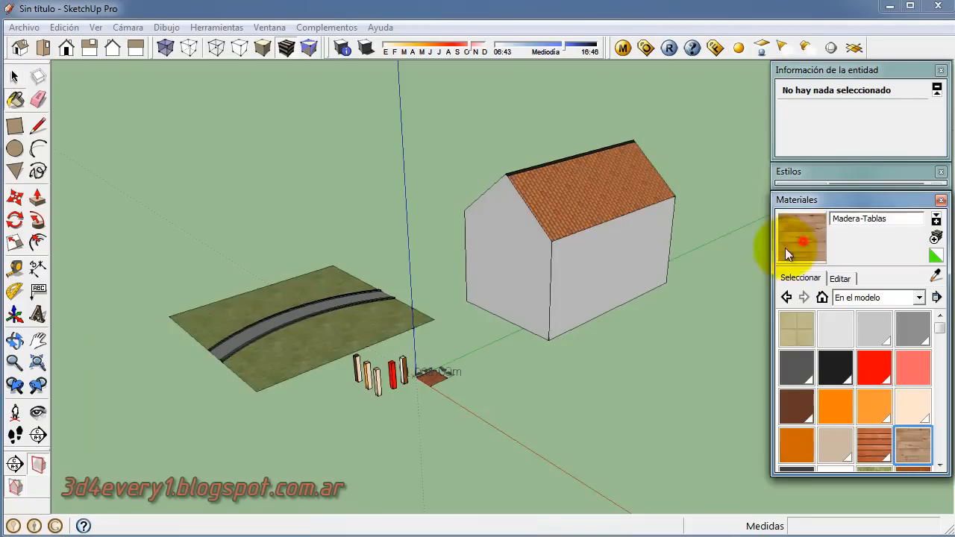
Draw a line across the long side wall, parallel to its base, to separate a lower wall panel
{"action": "mouse_move", "coordinate": [565, 277]}
{"action": "middle_mouse_down"}
{"action": "mouse_move", "coordinate": [552, 270]}
{"action": "mouse_move", "coordinate": [737, 250]}
{"action": "middle_mouse_up"}
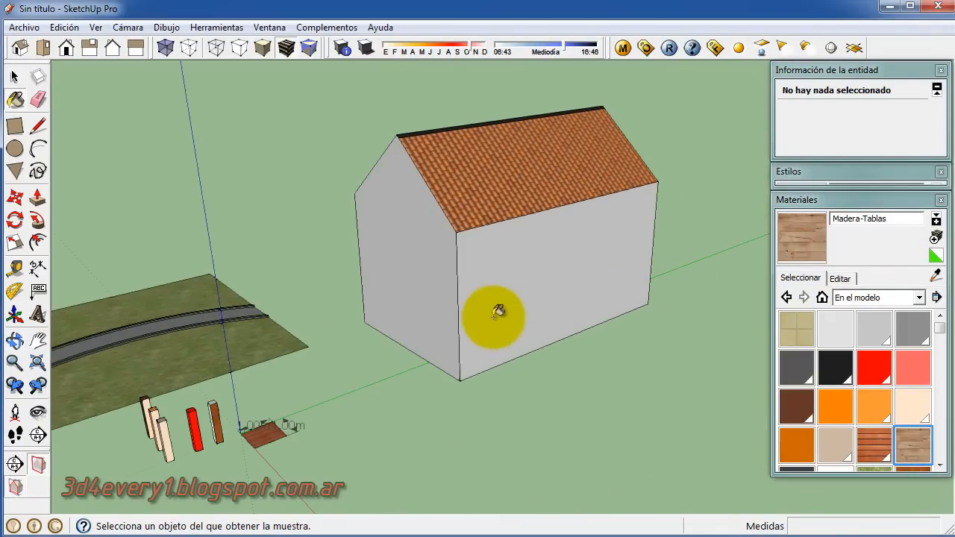
{"action": "key", "text": "l"}
{"action": "left_click", "coordinate": [459, 318]}
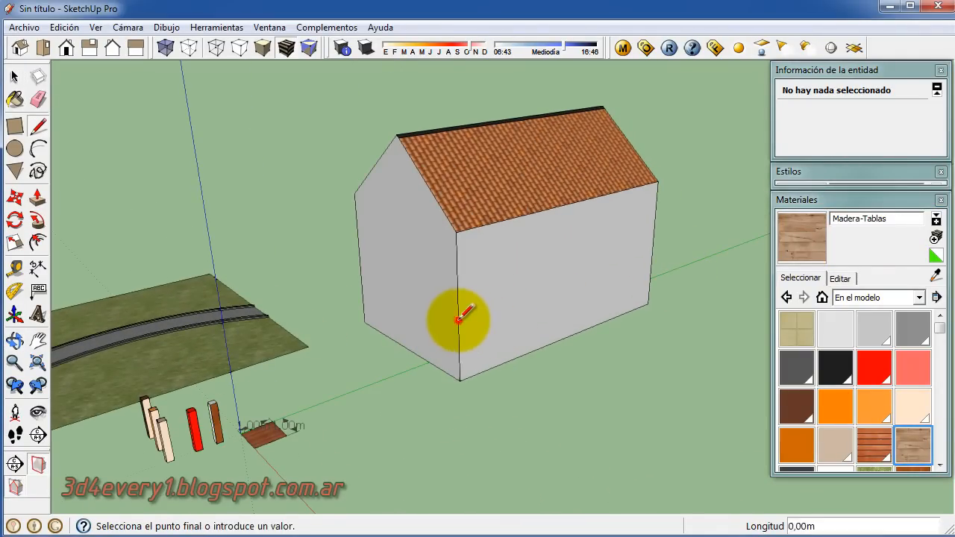
{"action": "left_click", "coordinate": [648, 254]}
Paint the lower panel of the long side wall with Madera-Tablas and check the board pattern up close
{"action": "left_click", "coordinate": [795, 240]}
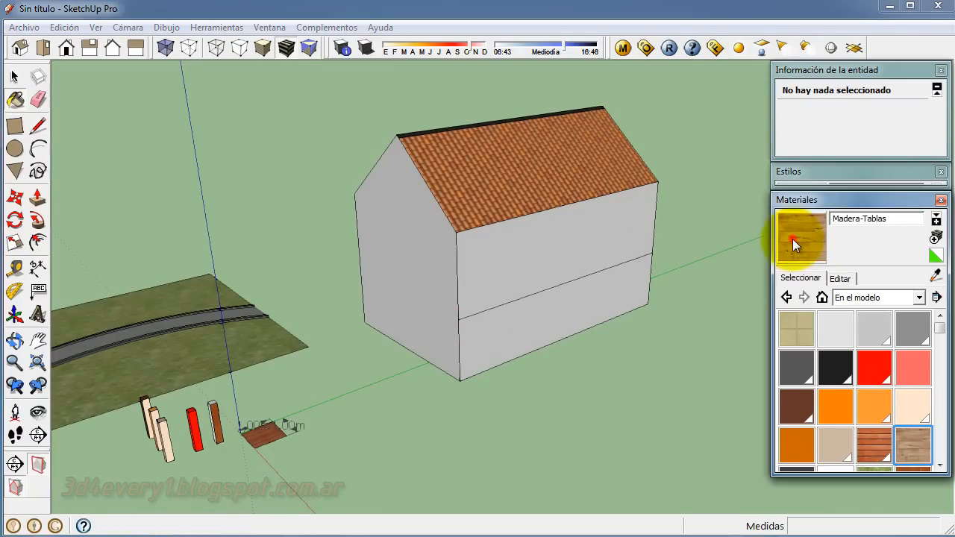
{"action": "left_click", "coordinate": [524, 324]}
{"action": "middle_click_drag", "start_coordinate": [524, 324], "coordinate": [488, 329]}
{"action": "scroll", "coordinate": [499, 314], "scroll_direction": "up", "scroll_amount": 3}
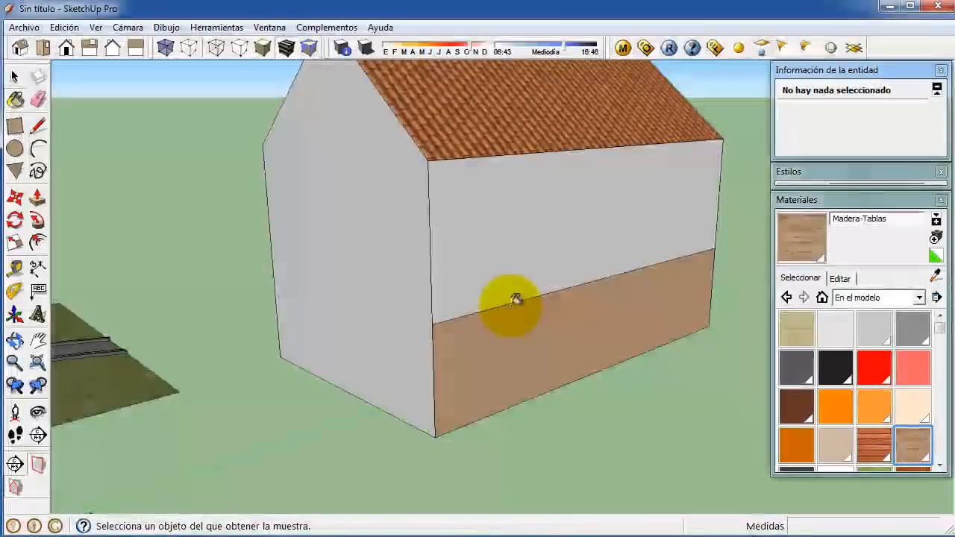
{"action": "scroll", "coordinate": [500, 314], "scroll_direction": "up", "scroll_amount": 2}
{"action": "middle_click_drag", "start_coordinate": [486, 323], "coordinate": [430, 313]}
{"action": "scroll", "coordinate": [446, 301], "scroll_direction": "up", "scroll_amount": 3}
{"action": "scroll", "coordinate": [446, 301], "scroll_direction": "down", "scroll_amount": 3}
{"action": "scroll", "coordinate": [357, 353], "scroll_direction": "up", "scroll_amount": 7}
{"action": "scroll", "coordinate": [357, 353], "scroll_direction": "down", "scroll_amount": 2}
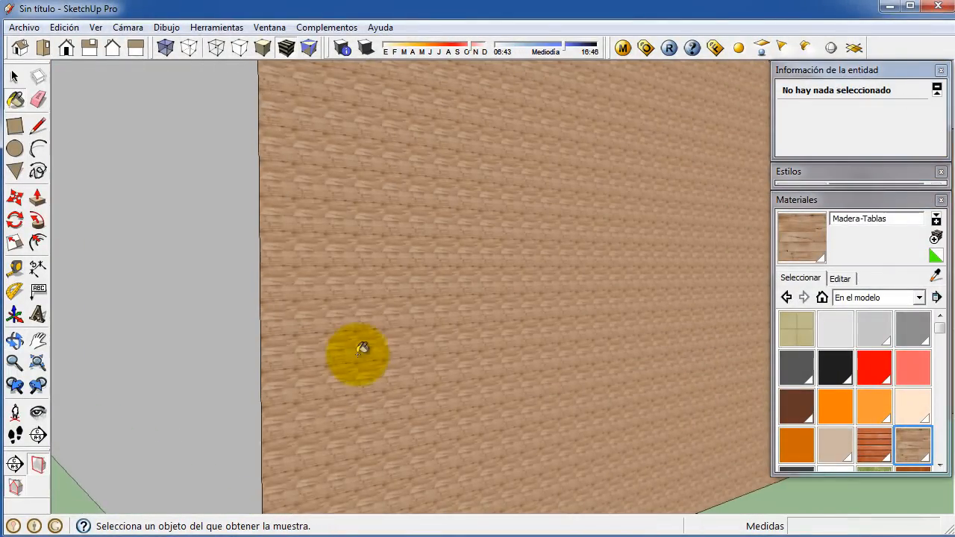
Set the Madera-Tablas texture width to 1 m, keeping its proportions
{"action": "left_click", "coordinate": [842, 278]}
{"action": "double_click", "coordinate": [821, 450]}
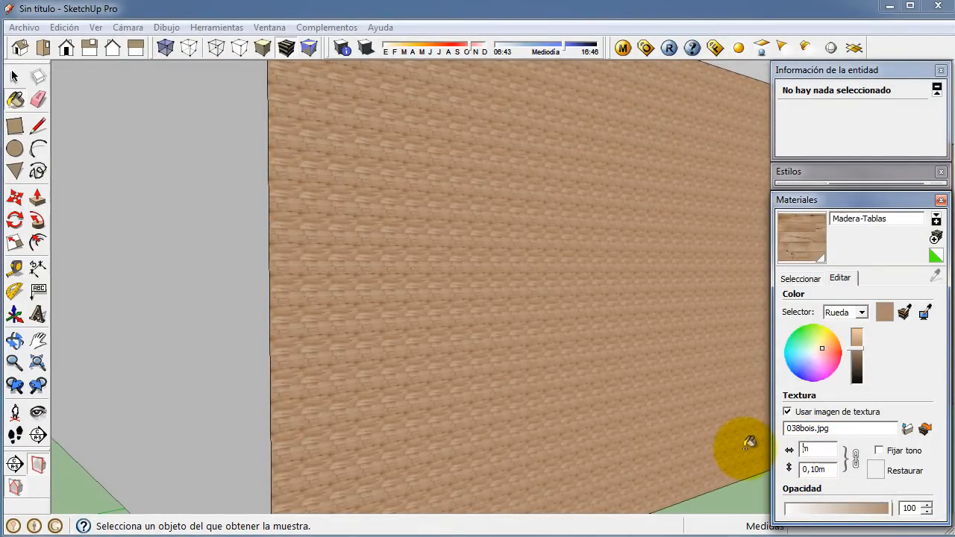
{"action": "type", "text": "1"}
{"action": "key", "text": "Return"}
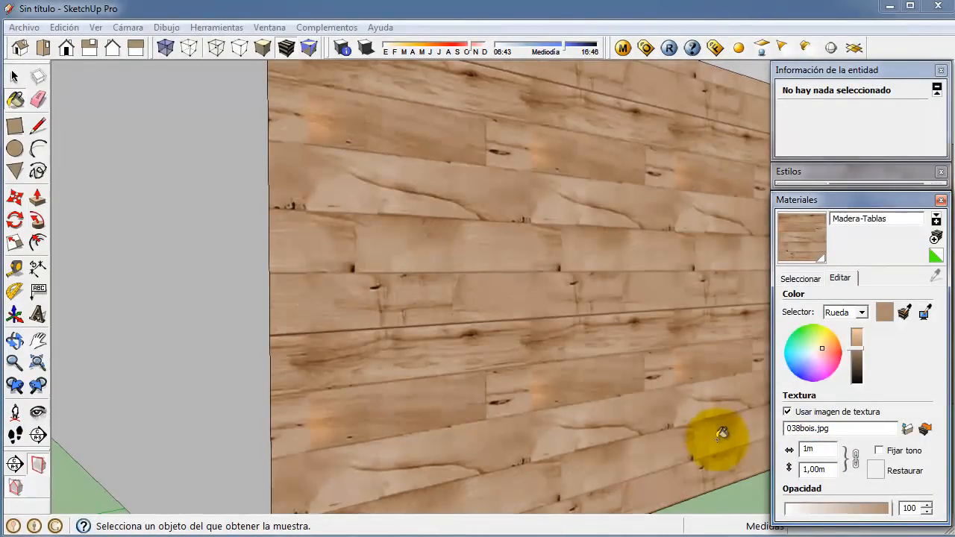
{"action": "type", "text": "q"}
{"action": "key", "text": "Return"}
Reposition the board texture on the lower wall panel by shifting it down toward the panel's base
{"action": "left_click", "coordinate": [518, 306]}
{"action": "middle_click_drag", "start_coordinate": [529, 294], "coordinate": [464, 273]}
{"action": "right_click", "coordinate": [466, 271]}
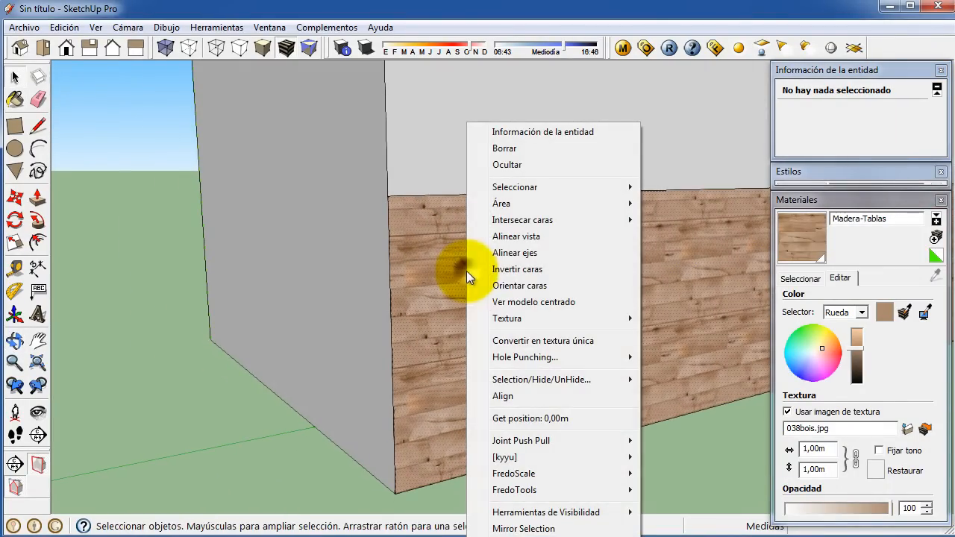
{"action": "mouse_move", "coordinate": [529, 322]}
{"action": "left_click", "coordinate": [670, 318]}
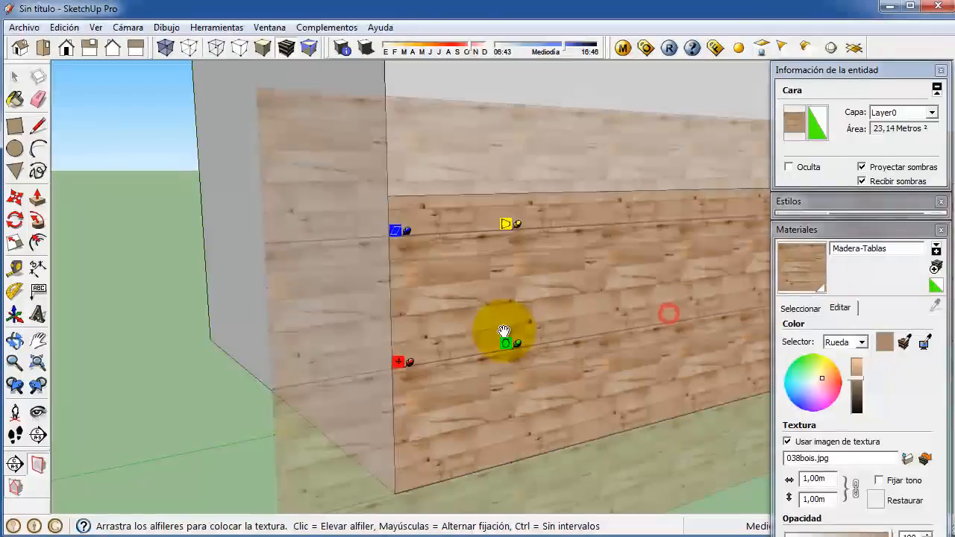
{"action": "left_click_drag", "start_coordinate": [474, 319], "coordinate": [503, 459]}
{"action": "right_click", "coordinate": [551, 411]}
{"action": "left_click", "coordinate": [586, 423]}
{"action": "mouse_move", "coordinate": [589, 433]}
{"action": "middle_mouse_down"}
{"action": "mouse_move", "coordinate": [603, 449]}
{"action": "mouse_move", "coordinate": [621, 442]}
{"action": "mouse_move", "coordinate": [590, 430]}
{"action": "middle_mouse_up"}
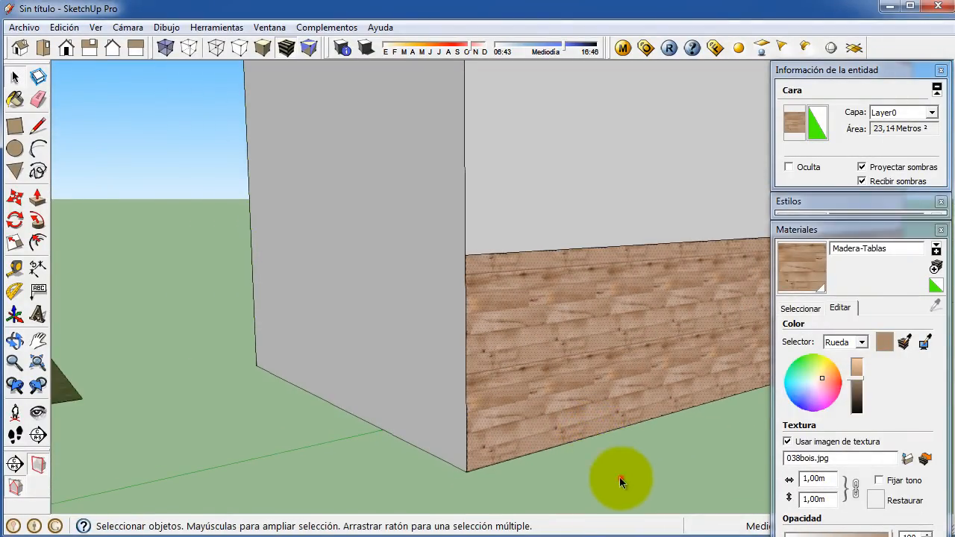
Examine the wood-clad lower wall panel in relation to the whole house
{"action": "scroll", "coordinate": [520, 386], "scroll_direction": "down", "scroll_amount": 5}
{"action": "middle_click_drag", "start_coordinate": [472, 400], "coordinate": [571, 372]}
{"action": "scroll", "coordinate": [572, 371], "scroll_direction": "up", "scroll_amount": 5}
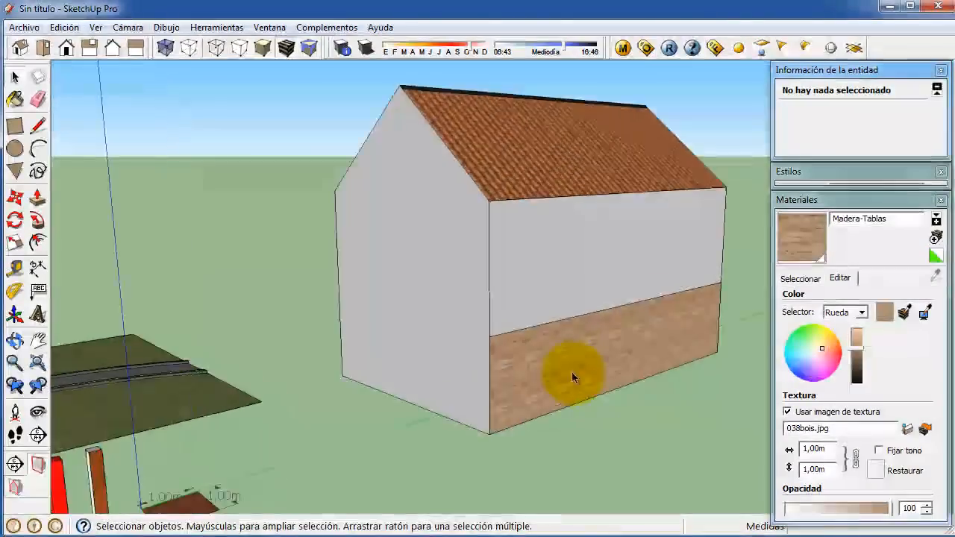
{"action": "middle_click_drag", "start_coordinate": [494, 388], "coordinate": [520, 384]}
{"action": "scroll", "coordinate": [448, 341], "scroll_direction": "down", "scroll_amount": 3}
{"action": "scroll", "coordinate": [521, 383], "scroll_direction": "down", "scroll_amount": 2}
{"action": "key", "text": "space"}
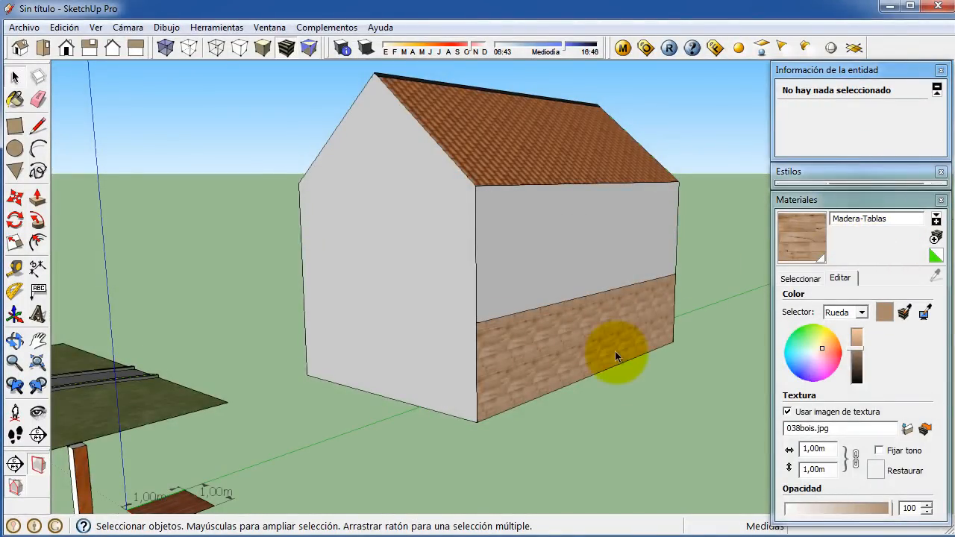
Place the Materials window beside the entity information and select Madera-Tablas among the model's materials
{"action": "left_click", "coordinate": [866, 198]}
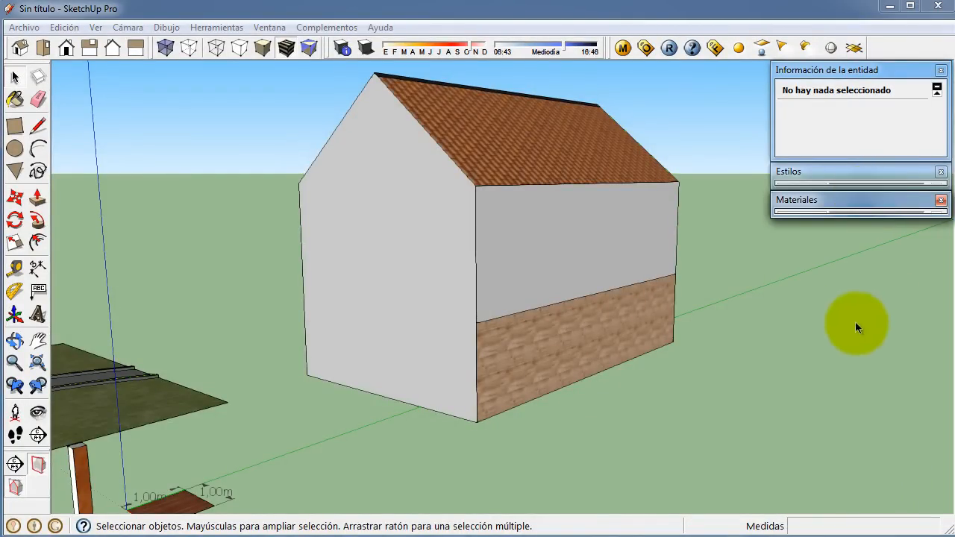
{"action": "left_click", "coordinate": [879, 200]}
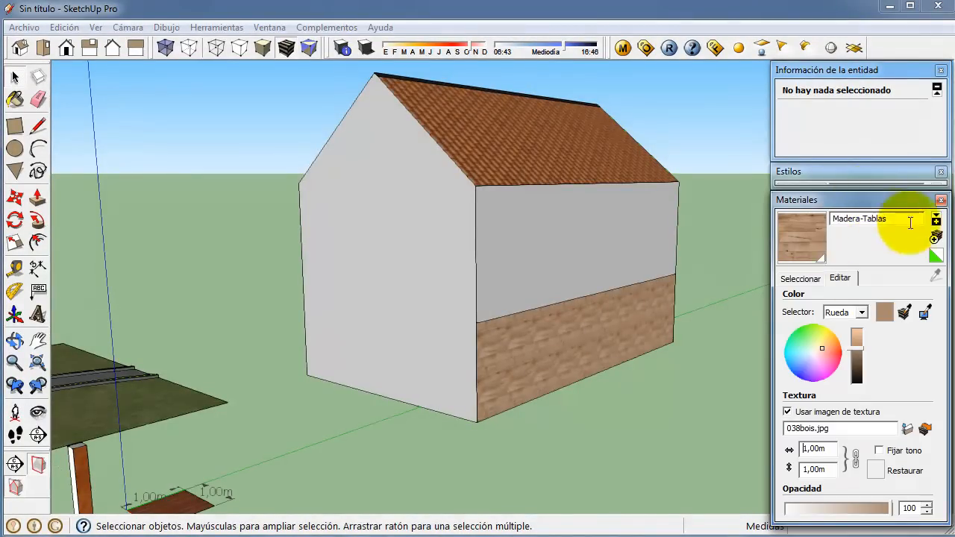
{"action": "left_click", "coordinate": [728, 319]}
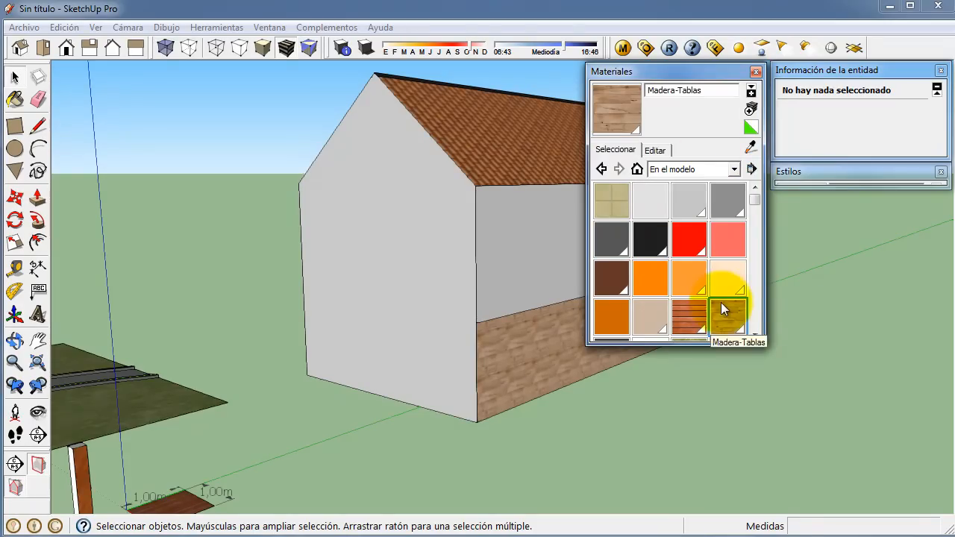
{"action": "left_click_drag", "start_coordinate": [699, 75], "coordinate": [697, 75]}
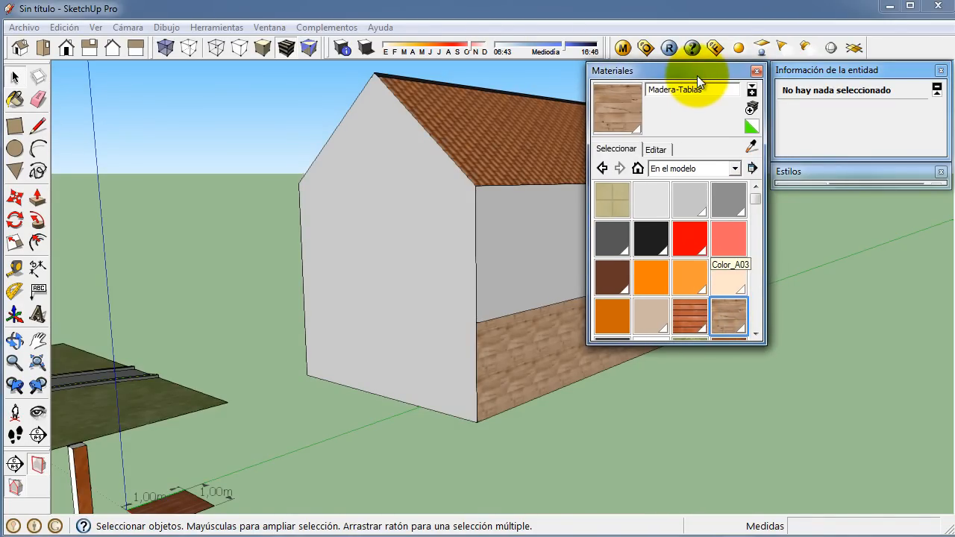
Display the secondary material selection pane with the Madera collection and add Madera-Tablas to that collection
{"action": "left_click", "coordinate": [752, 89]}
{"action": "left_click_drag", "start_coordinate": [755, 398], "coordinate": [766, 422]}
{"action": "left_click", "coordinate": [732, 391]}
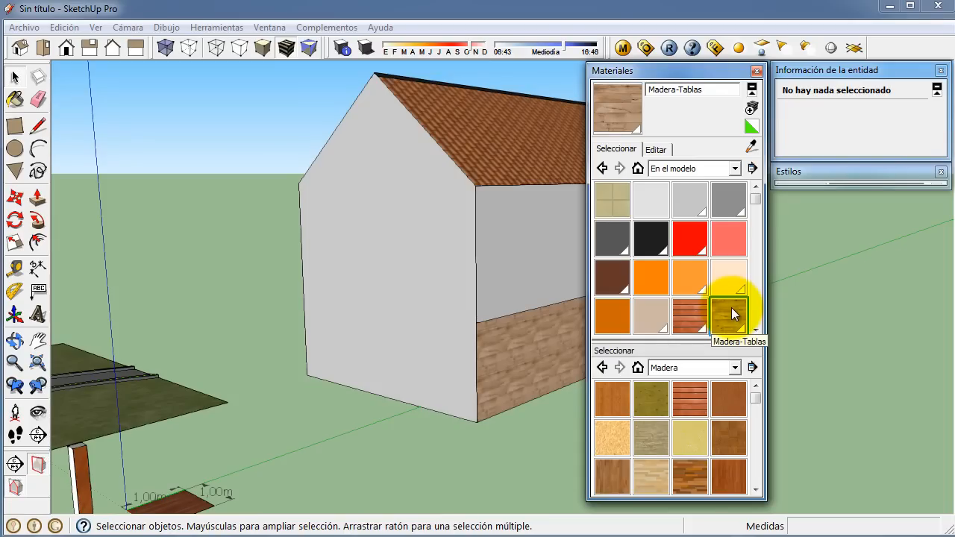
{"action": "left_click", "coordinate": [731, 314]}
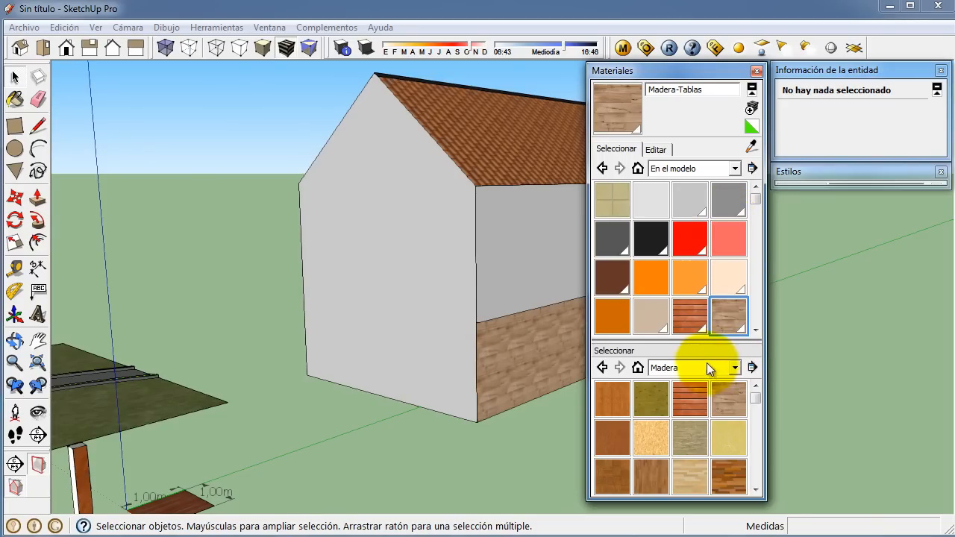
Hide the secondary material selection pane and start a new model without saving the changes to the current one
{"action": "left_click", "coordinate": [751, 89]}
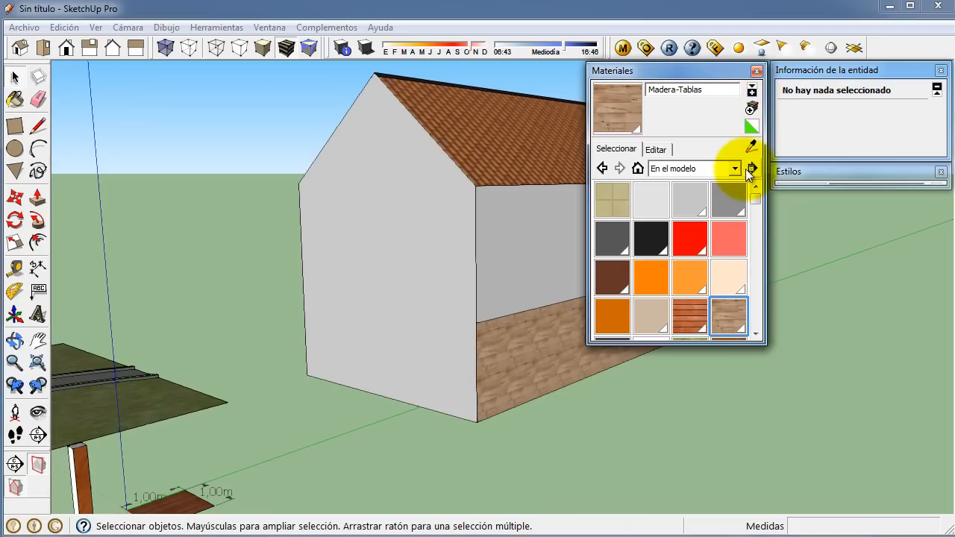
{"action": "left_click", "coordinate": [24, 27]}
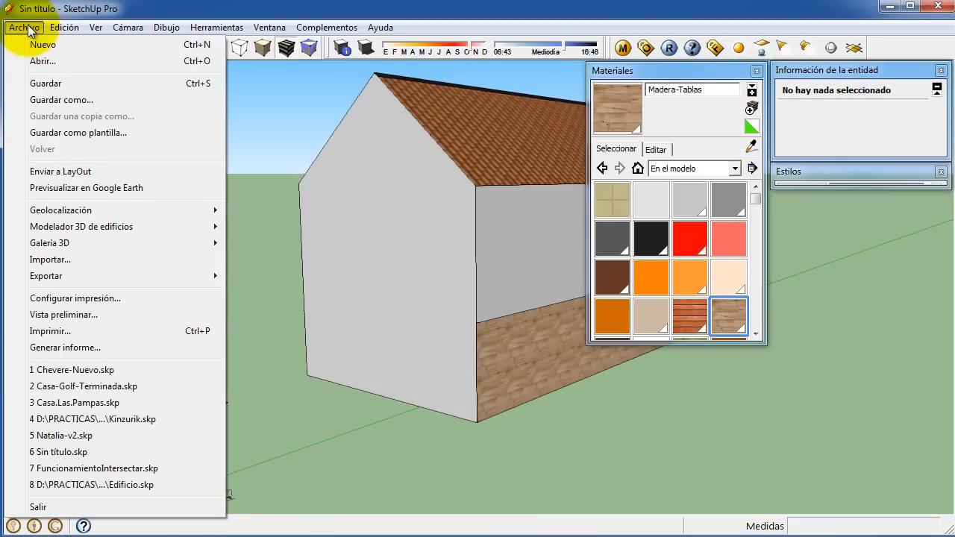
{"action": "left_click", "coordinate": [38, 44]}
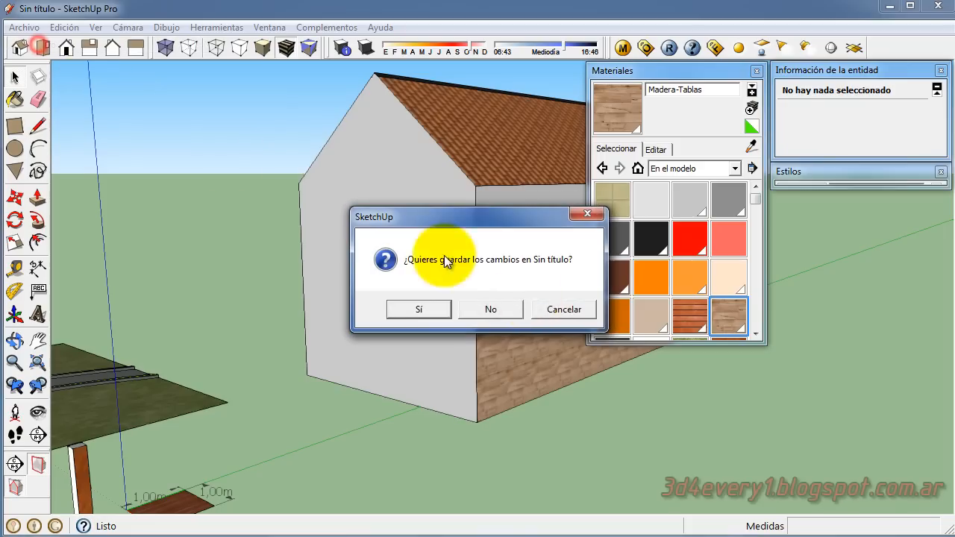
{"action": "left_click", "coordinate": [498, 310]}
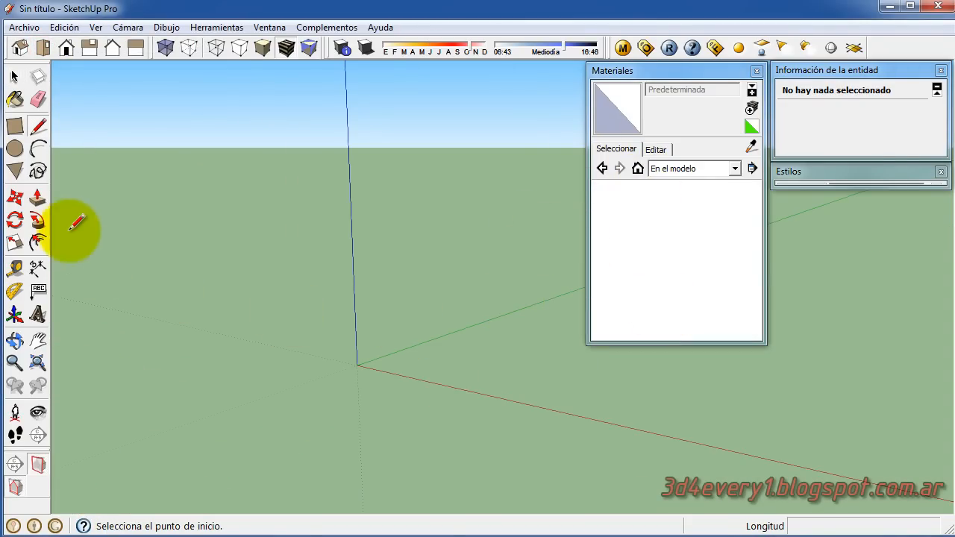
Draw a rectangle about 2.35 m by 2.17 m on the ground plane, enclosing the origin
{"action": "left_click", "coordinate": [15, 127]}
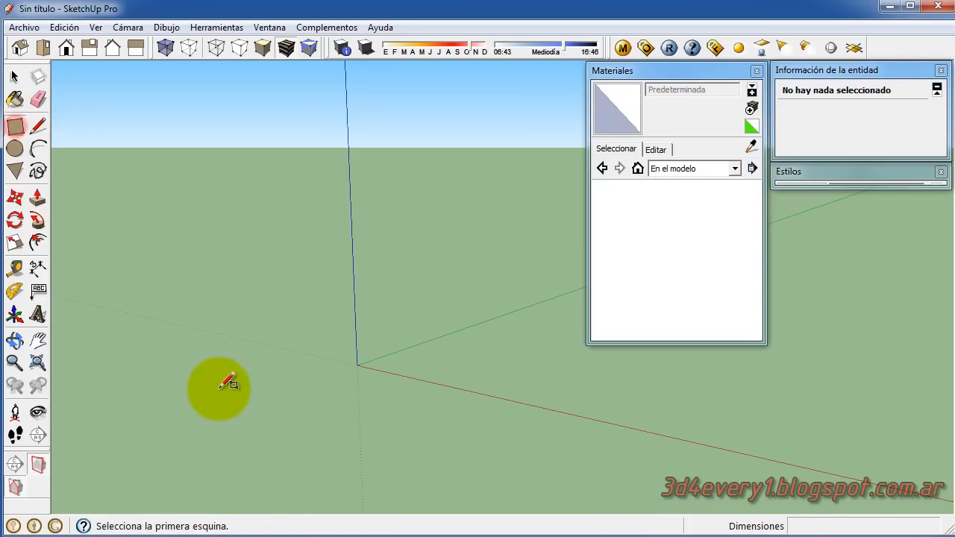
{"action": "left_click", "coordinate": [219, 387]}
{"action": "left_click", "coordinate": [506, 375]}
Paint the ground rectangle with the Madera-Tablas material from the Madera collection
{"action": "left_click", "coordinate": [701, 169]}
{"action": "left_click", "coordinate": [702, 168]}
{"action": "left_click", "coordinate": [701, 169]}
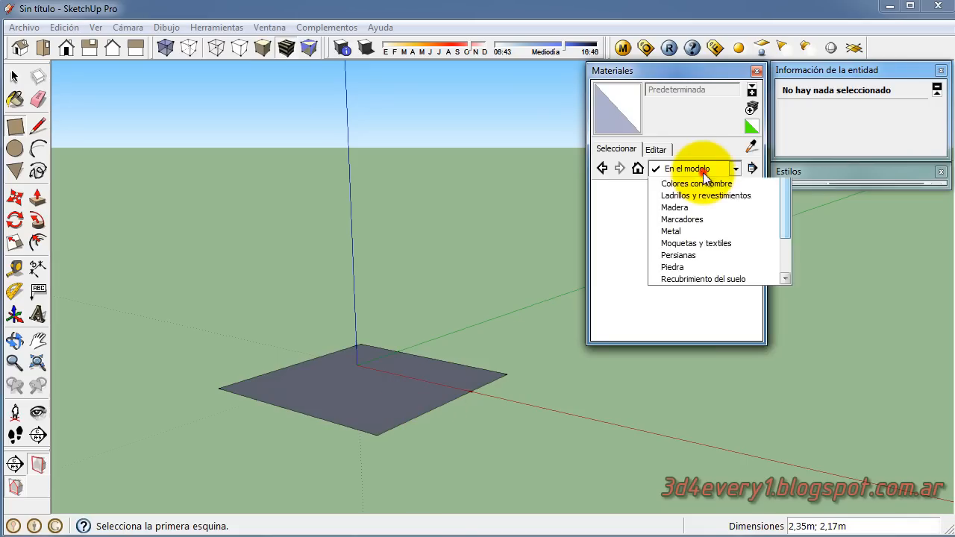
{"action": "left_click", "coordinate": [687, 291]}
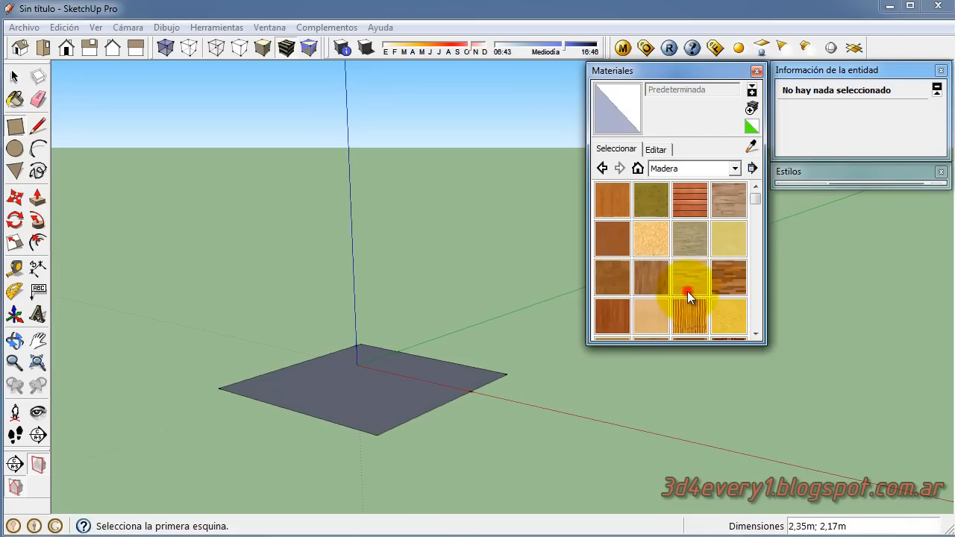
{"action": "left_click", "coordinate": [729, 198]}
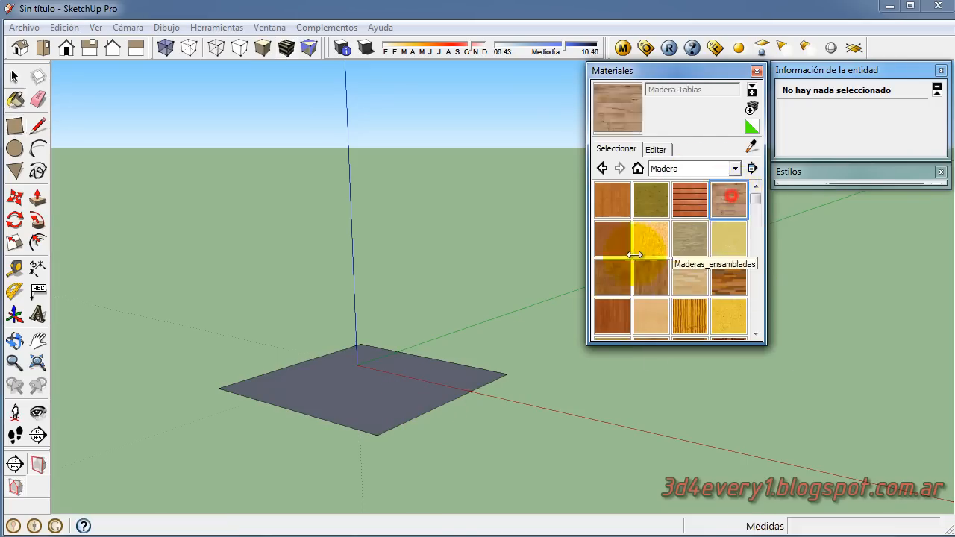
{"action": "left_click", "coordinate": [380, 386]}
{"action": "middle_click_drag", "start_coordinate": [382, 387], "coordinate": [405, 454]}
{"action": "scroll", "coordinate": [384, 433], "scroll_direction": "up", "scroll_amount": 3}
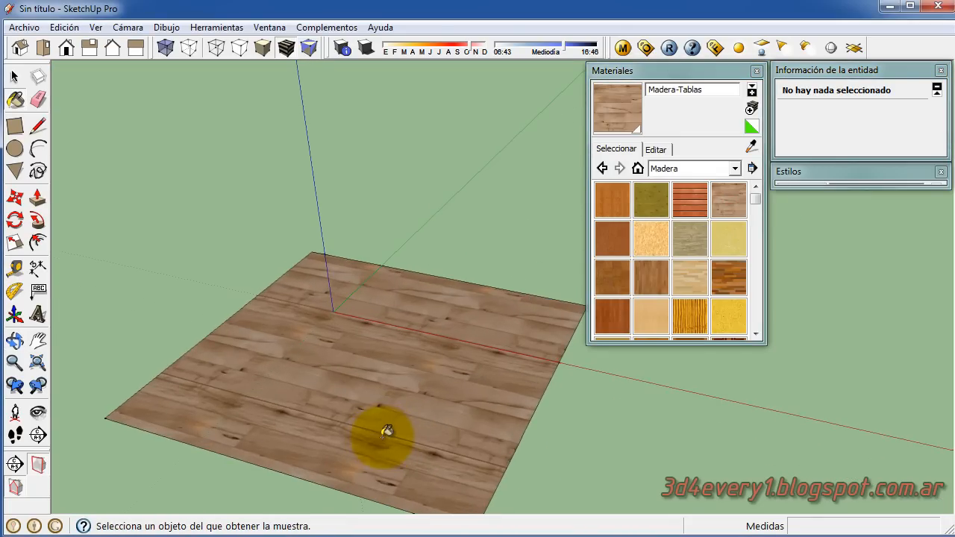
{"action": "middle_click_drag", "start_coordinate": [406, 420], "coordinate": [366, 433]}
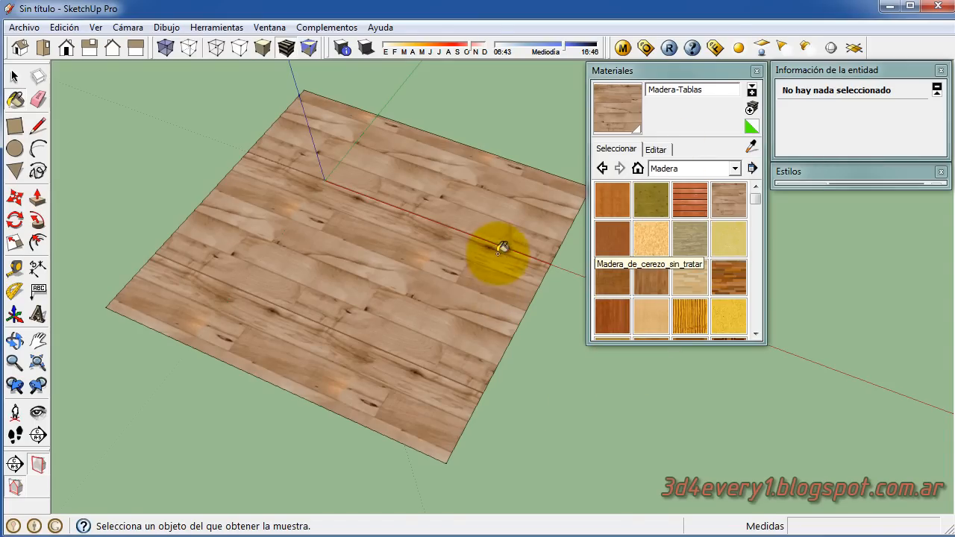
Display the secondary material selection pane below the Madera collection
{"action": "mouse_move", "coordinate": [758, 197]}
{"action": "left_mouse_down"}
{"action": "mouse_move", "coordinate": [763, 324]}
{"action": "mouse_move", "coordinate": [764, 180]}
{"action": "left_mouse_up"}
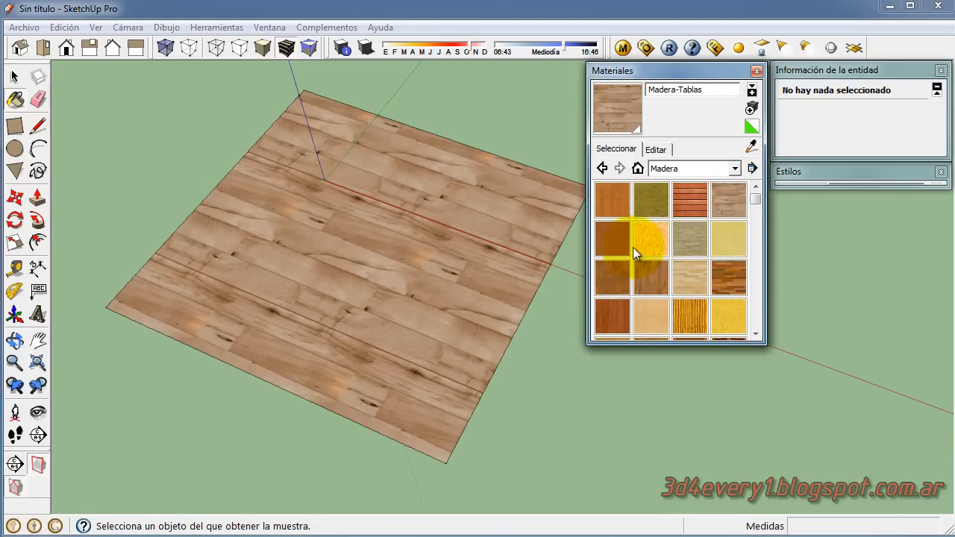
{"action": "left_click", "coordinate": [753, 91]}
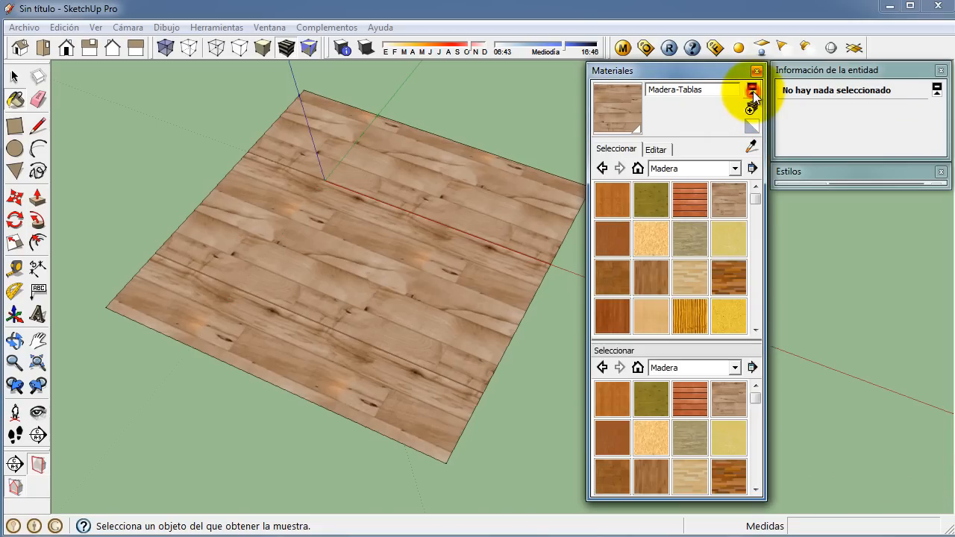
{"action": "mouse_move", "coordinate": [754, 401]}
{"action": "left_mouse_down"}
{"action": "mouse_move", "coordinate": [764, 471]}
{"action": "mouse_move", "coordinate": [757, 391]}
{"action": "left_mouse_up"}
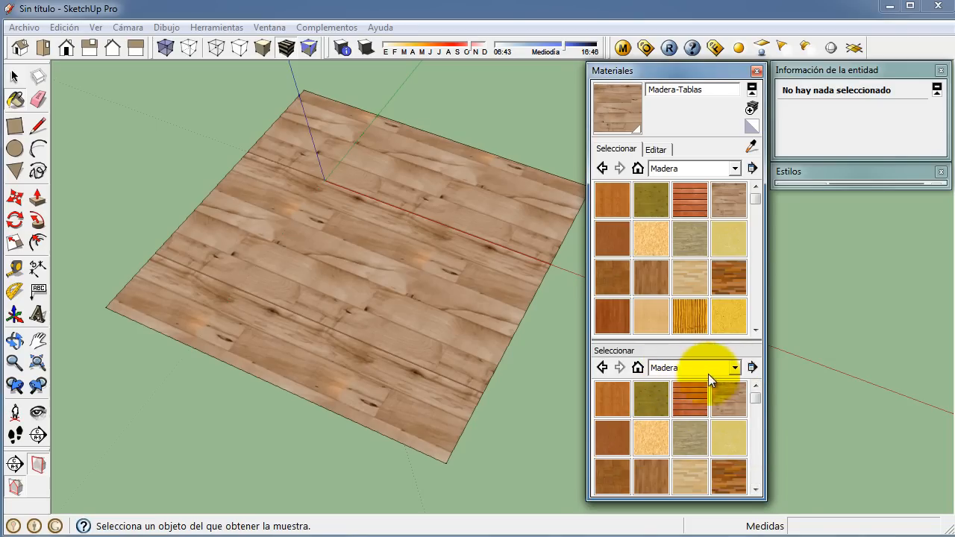
Browse the folders on local disk D: in the dialog for opening or creating a material collection, and leave it without choosing one
{"action": "left_click", "coordinate": [755, 367]}
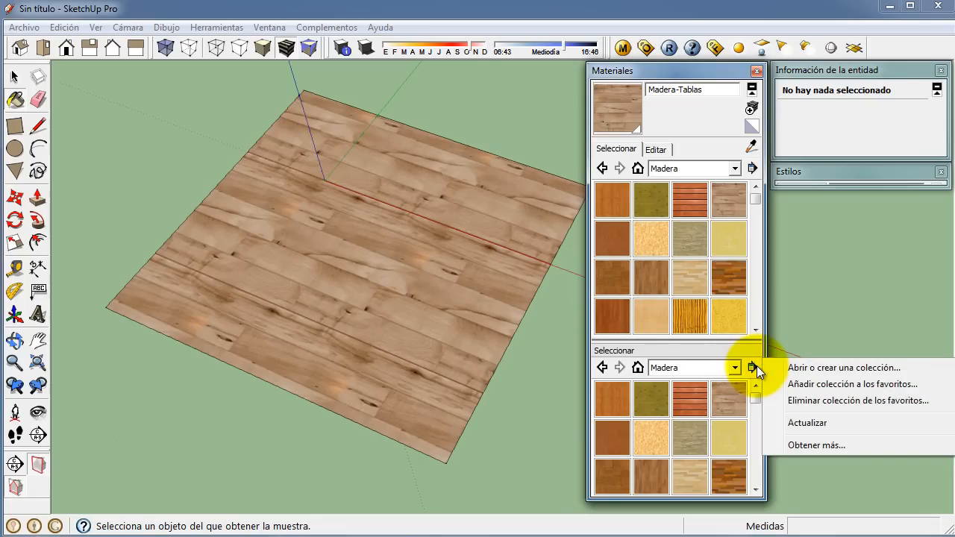
{"action": "left_click", "coordinate": [828, 367]}
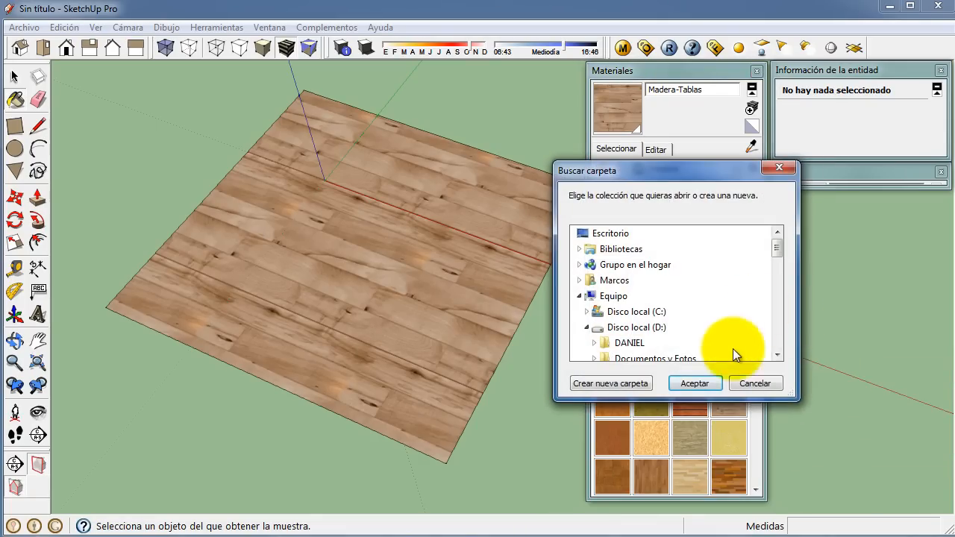
{"action": "left_click_drag", "start_coordinate": [779, 250], "coordinate": [772, 272]}
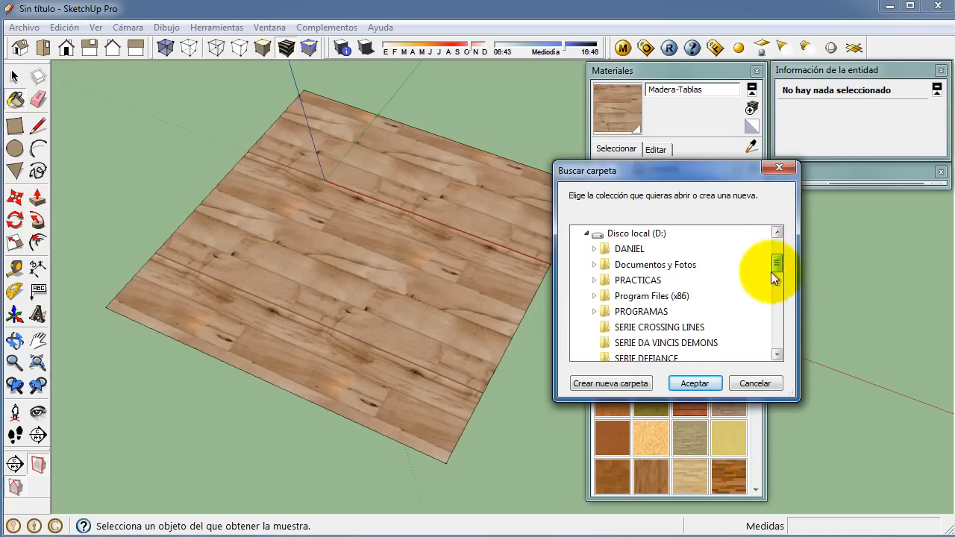
{"action": "left_click", "coordinate": [766, 387]}
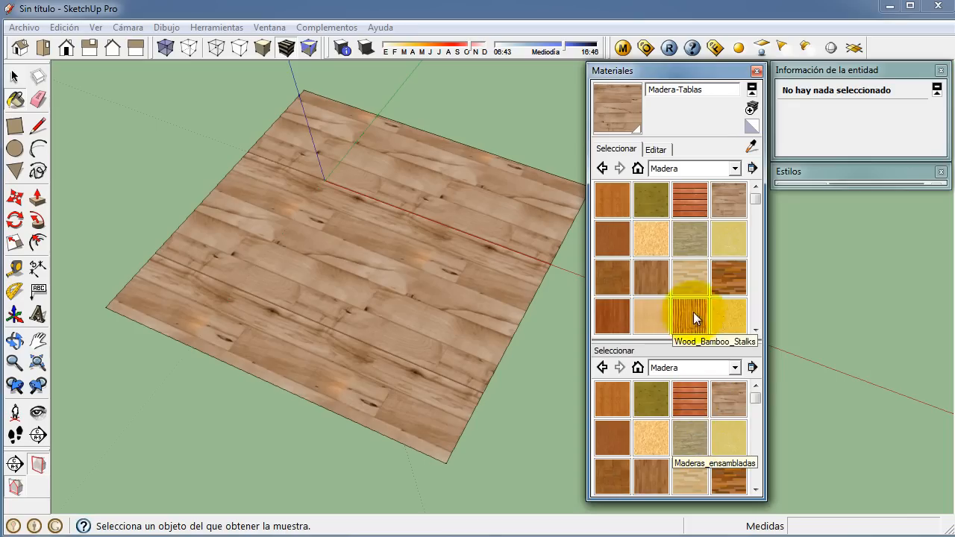
{"action": "mouse_move", "coordinate": [755, 398]}
{"action": "left_mouse_down"}
{"action": "mouse_move", "coordinate": [754, 473]}
{"action": "mouse_move", "coordinate": [772, 401]}
{"action": "left_mouse_up"}
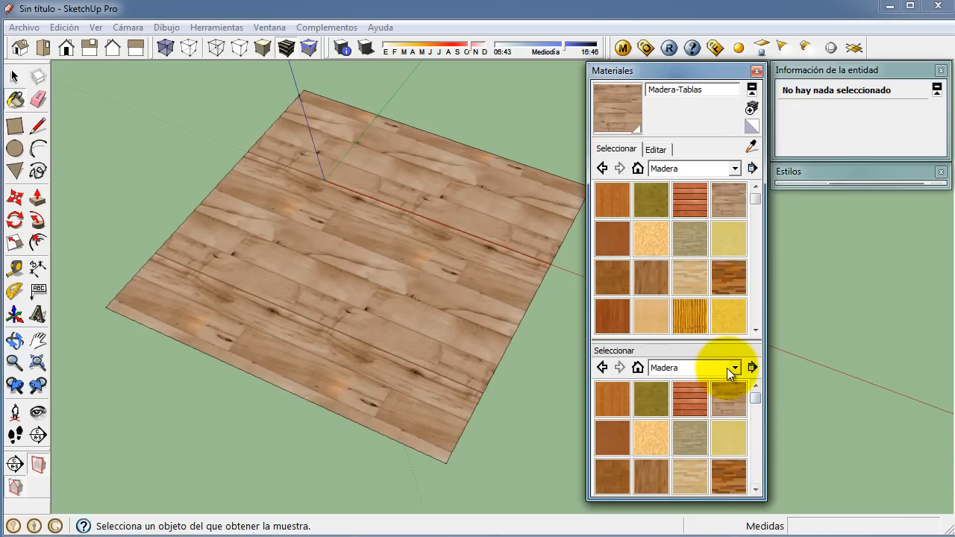